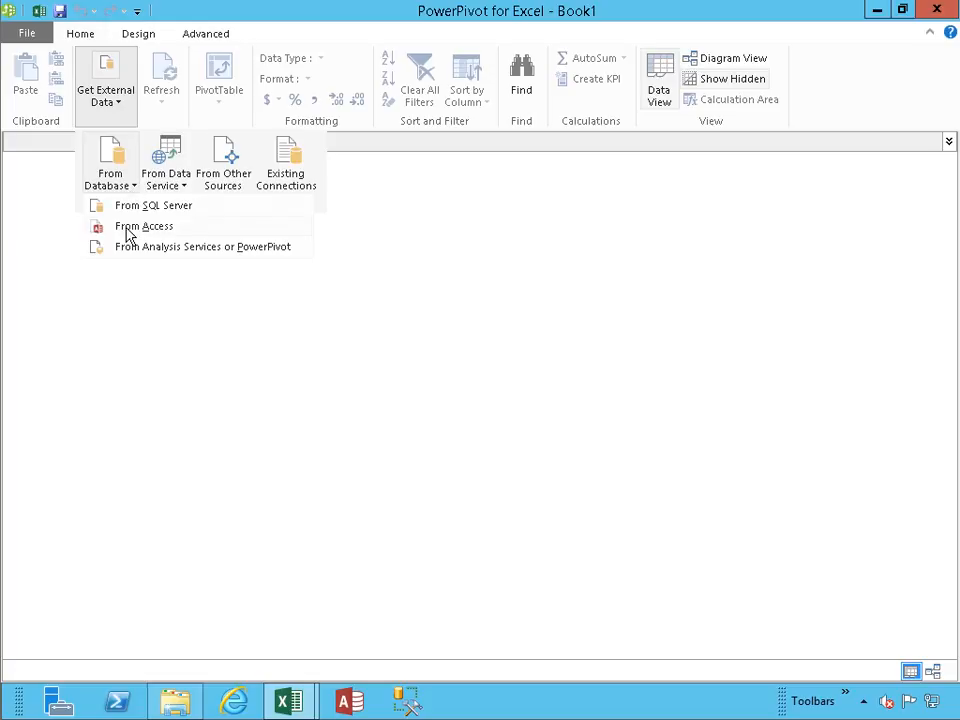
Connect the import wizard to the ContosoSales.accdb Access database and choose to import from its list of tables.
{"action": "left_click", "coordinate": [668, 201]}
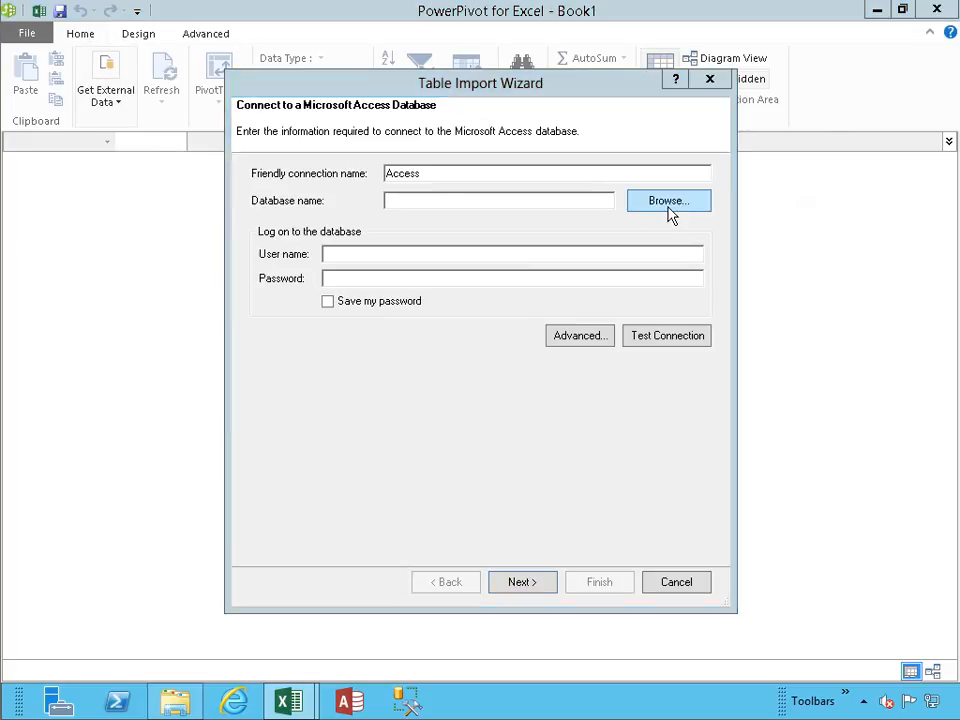
{"action": "double_click", "coordinate": [460, 229]}
{"action": "left_click", "coordinate": [654, 336]}
{"action": "left_click", "coordinate": [484, 370]}
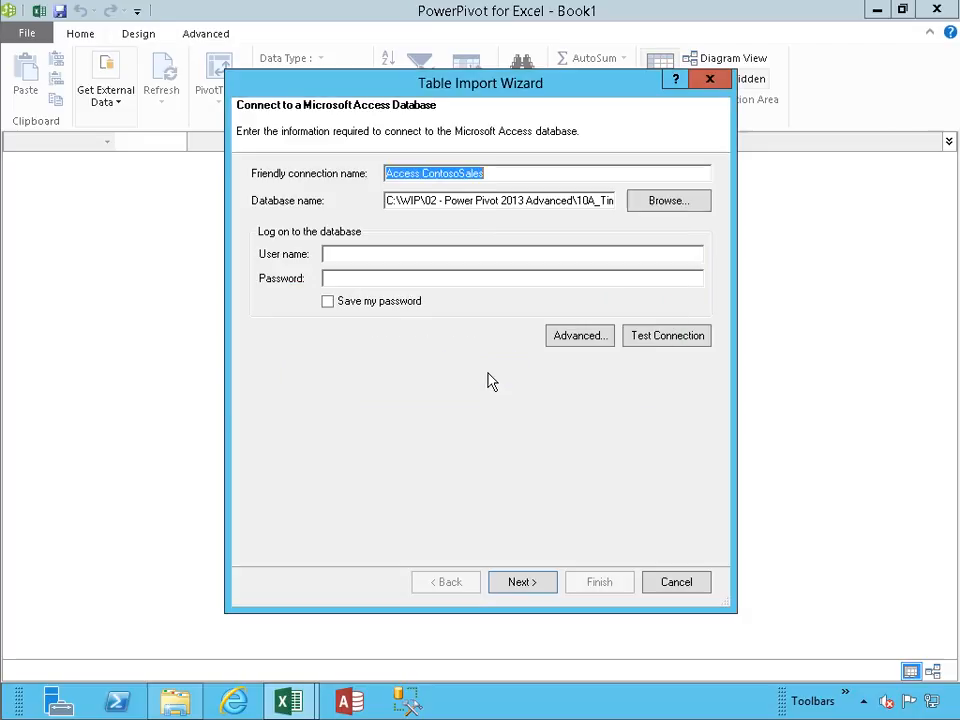
{"action": "left_click", "coordinate": [526, 582]}
{"action": "left_click", "coordinate": [522, 586]}
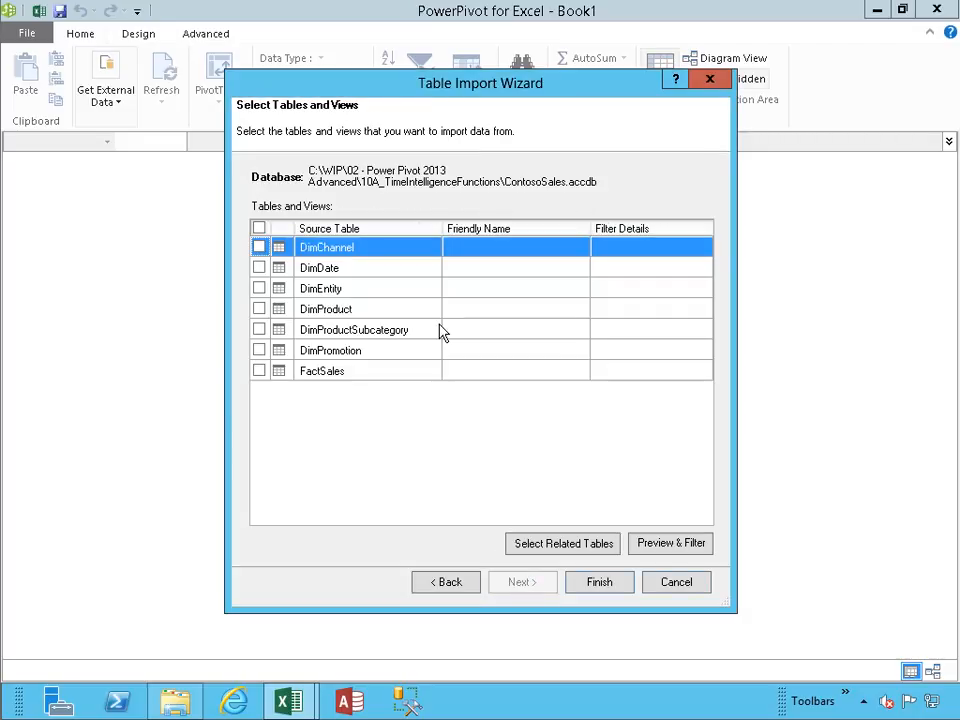
Import the FactSales table together with its related tables and display the FactSales data.
{"action": "left_click", "coordinate": [259, 371]}
{"action": "left_click", "coordinate": [259, 371]}
{"action": "left_click", "coordinate": [543, 545]}
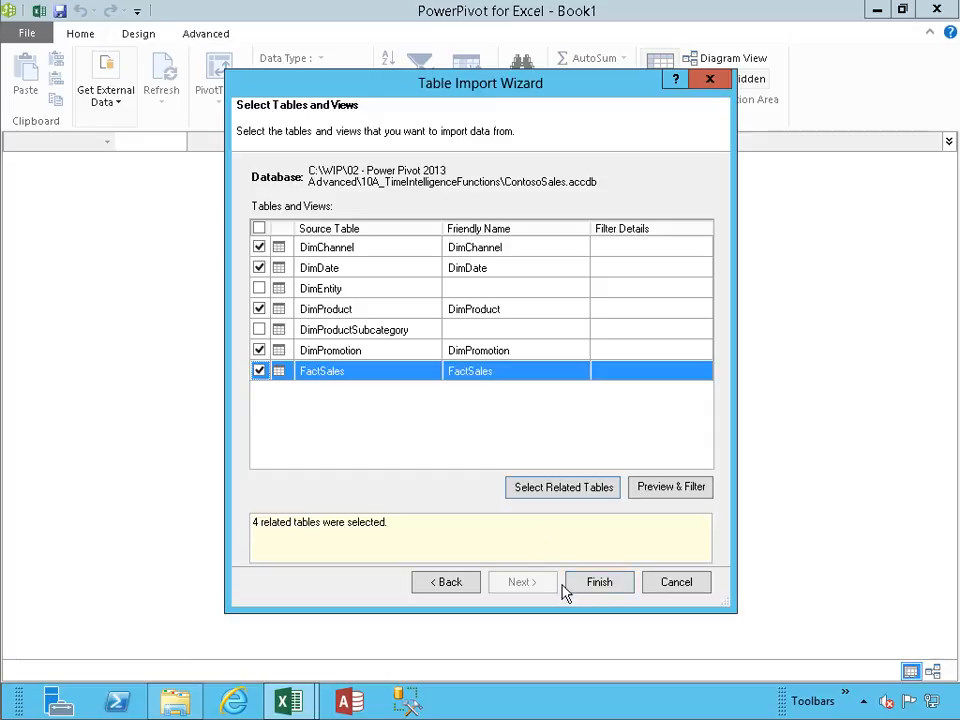
{"action": "left_click", "coordinate": [601, 584]}
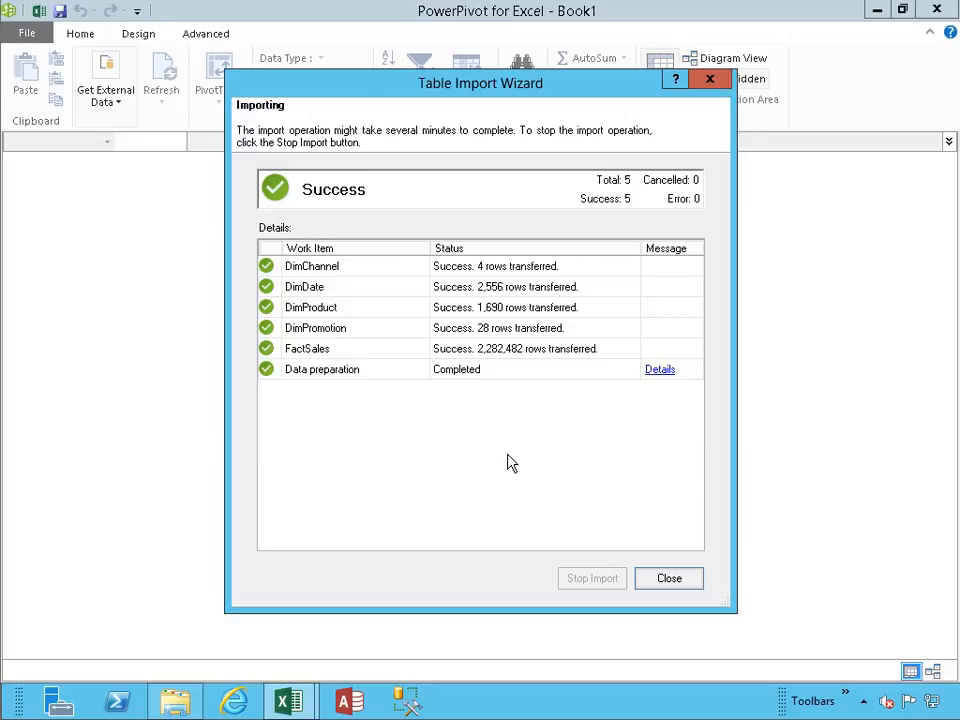
{"action": "left_click", "coordinate": [672, 580]}
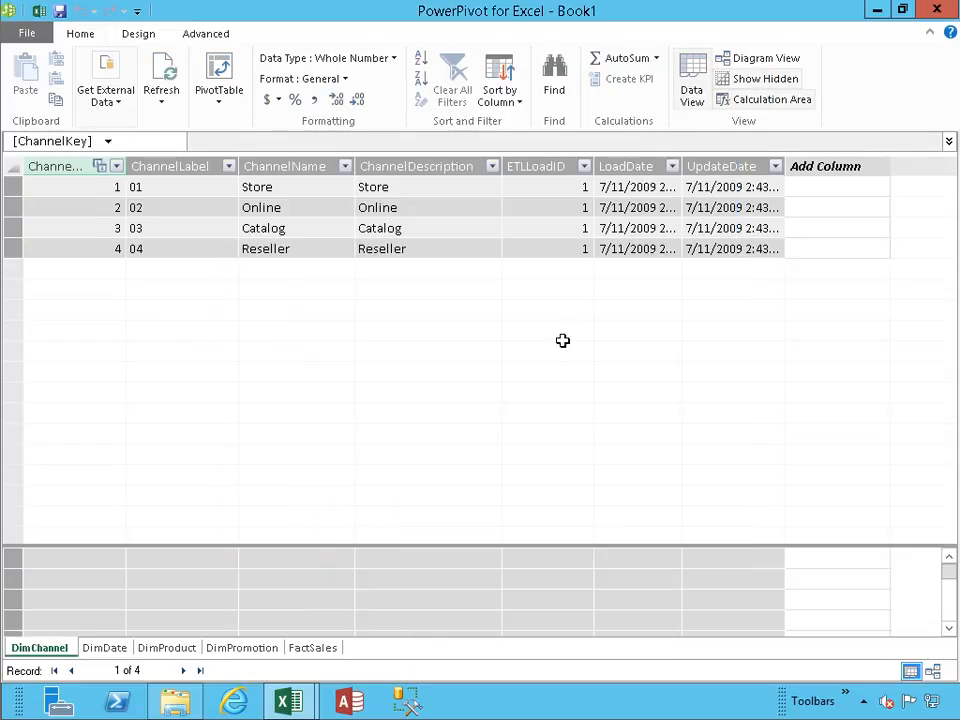
{"action": "left_click", "coordinate": [311, 650]}
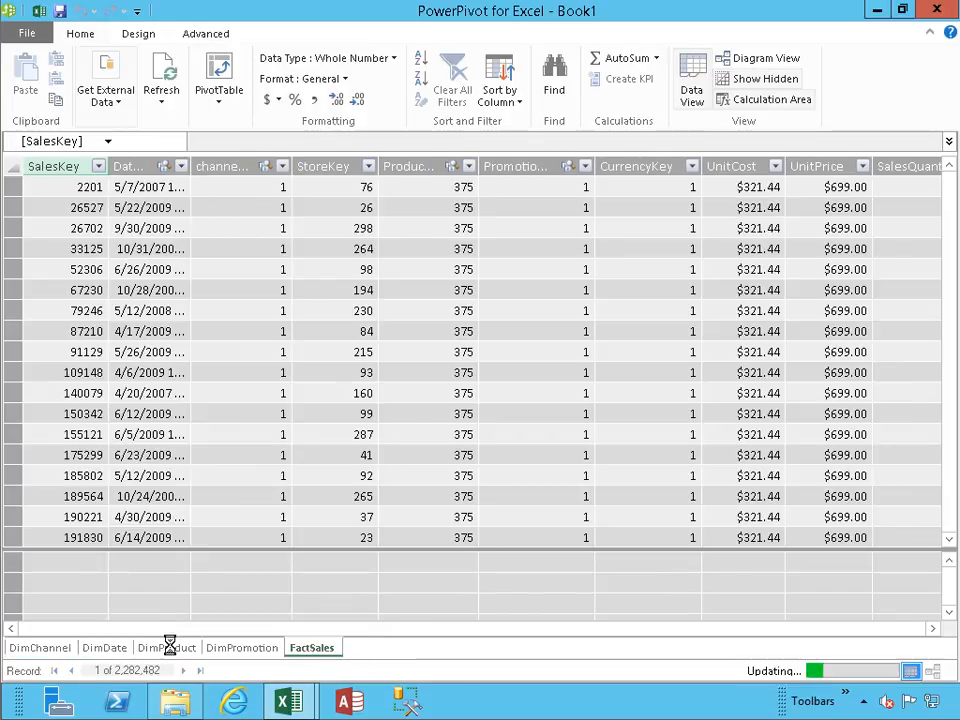
In the Excel workbook, create a PivotTable on a new worksheet using the Access ContosoSales connection.
{"action": "left_click", "coordinate": [40, 13]}
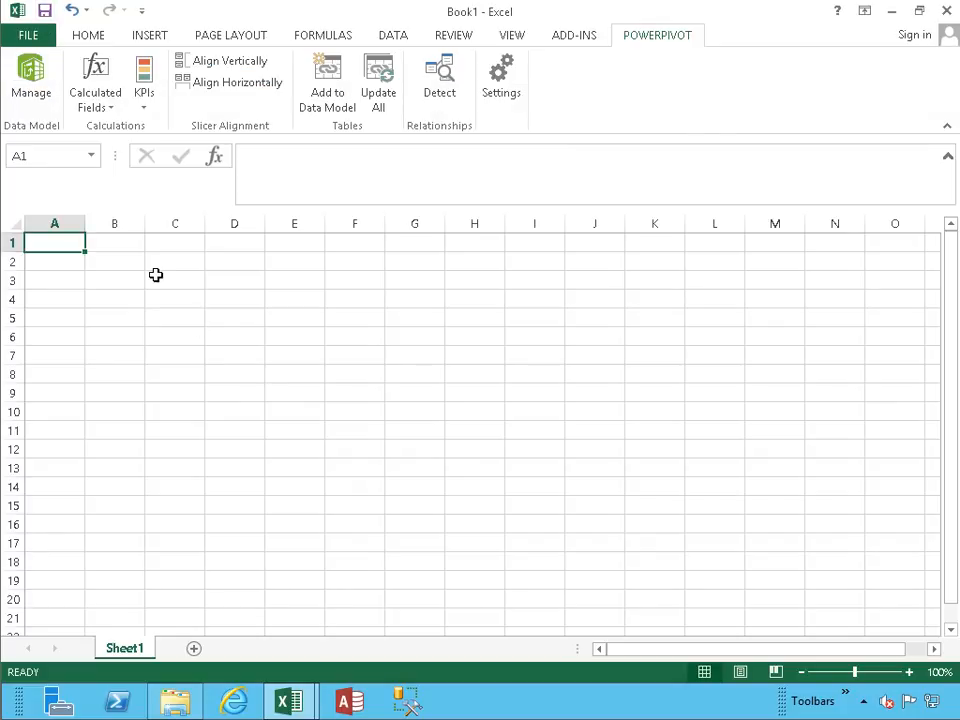
{"action": "left_click", "coordinate": [152, 38]}
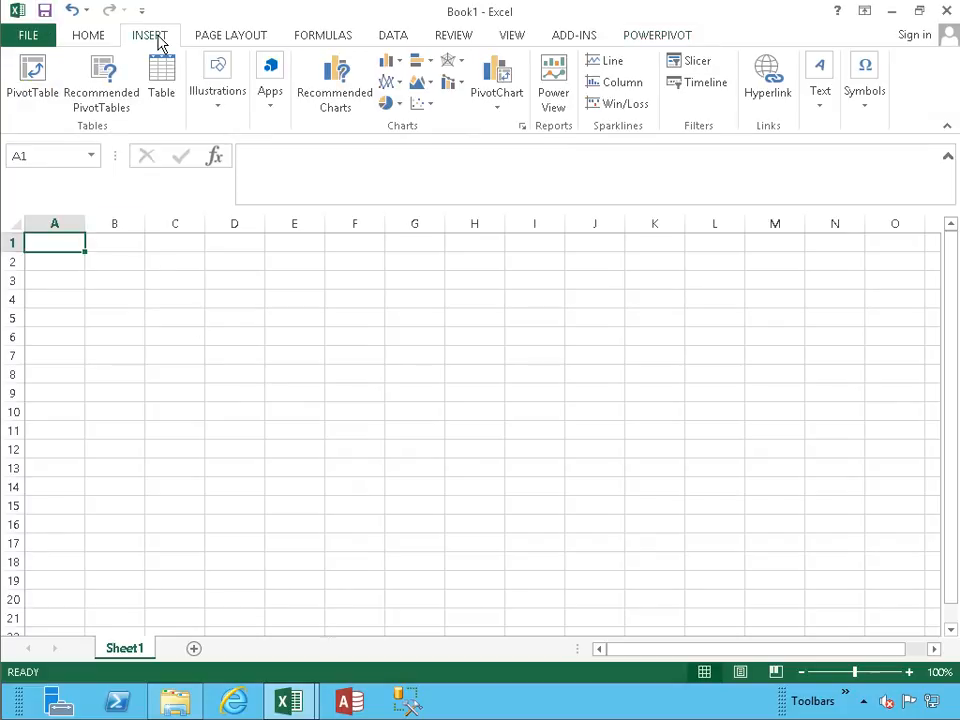
{"action": "left_click", "coordinate": [30, 100]}
{"action": "left_click", "coordinate": [548, 276]}
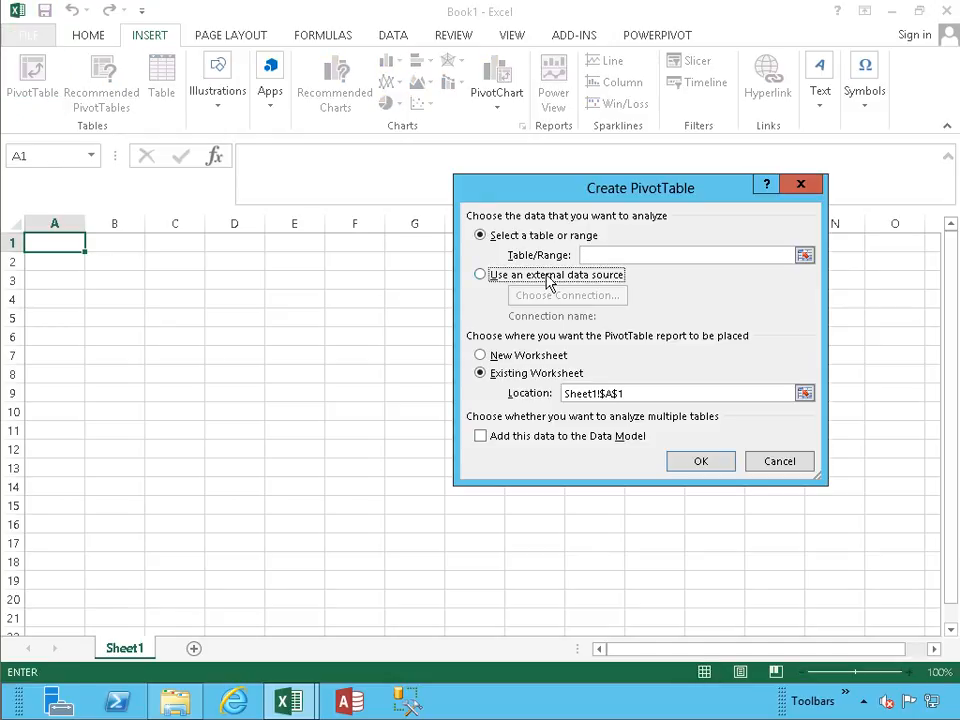
{"action": "left_click", "coordinate": [551, 300]}
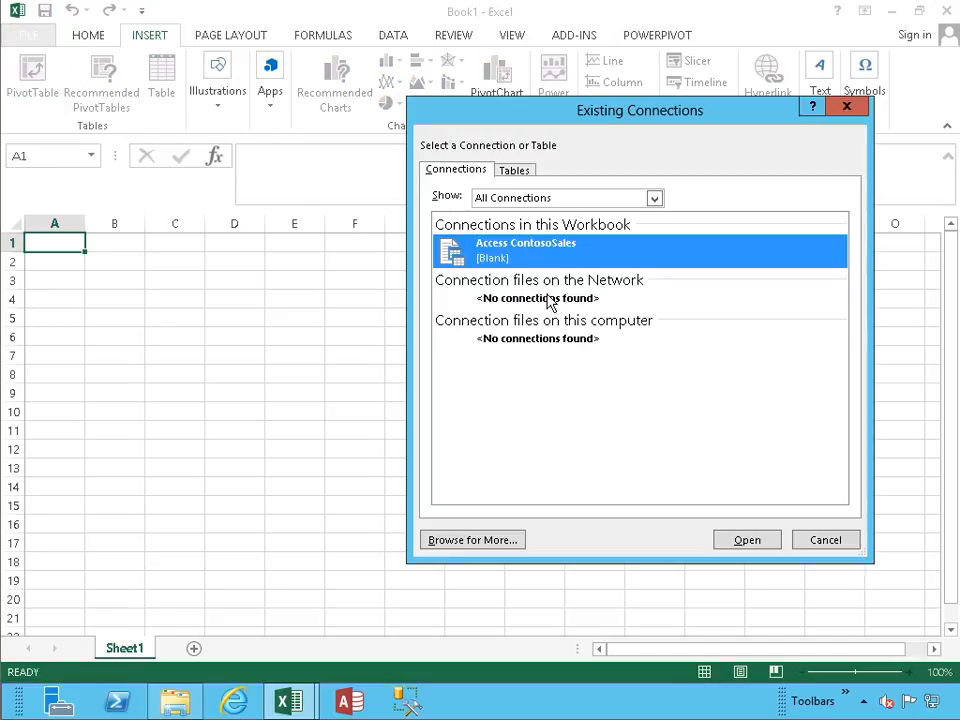
{"action": "left_click", "coordinate": [748, 540]}
{"action": "left_click", "coordinate": [522, 355]}
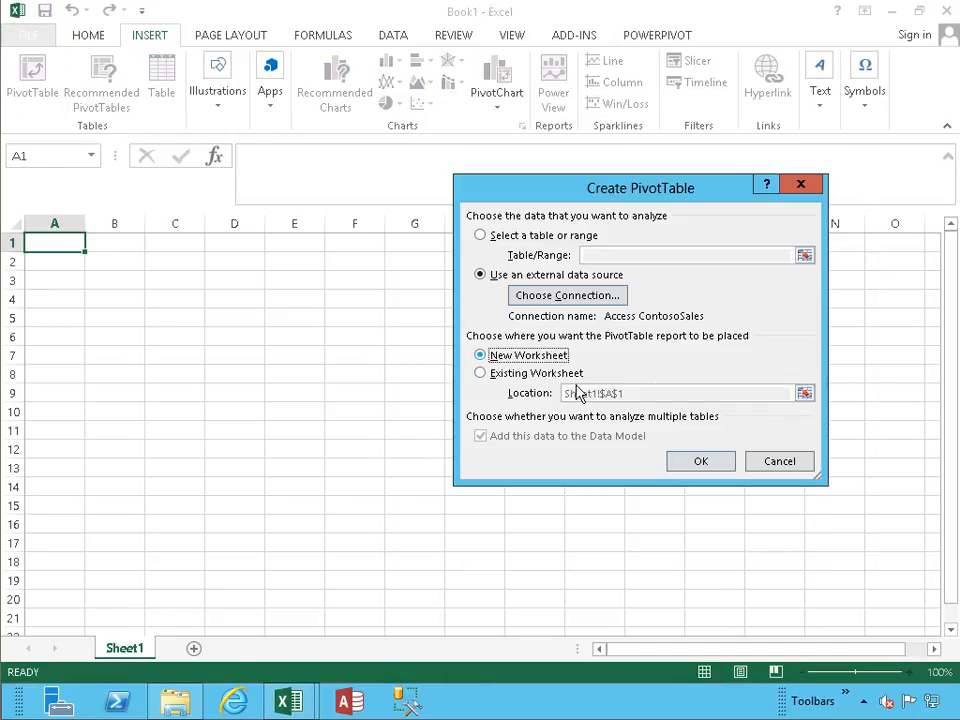
{"action": "left_click", "coordinate": [697, 461]}
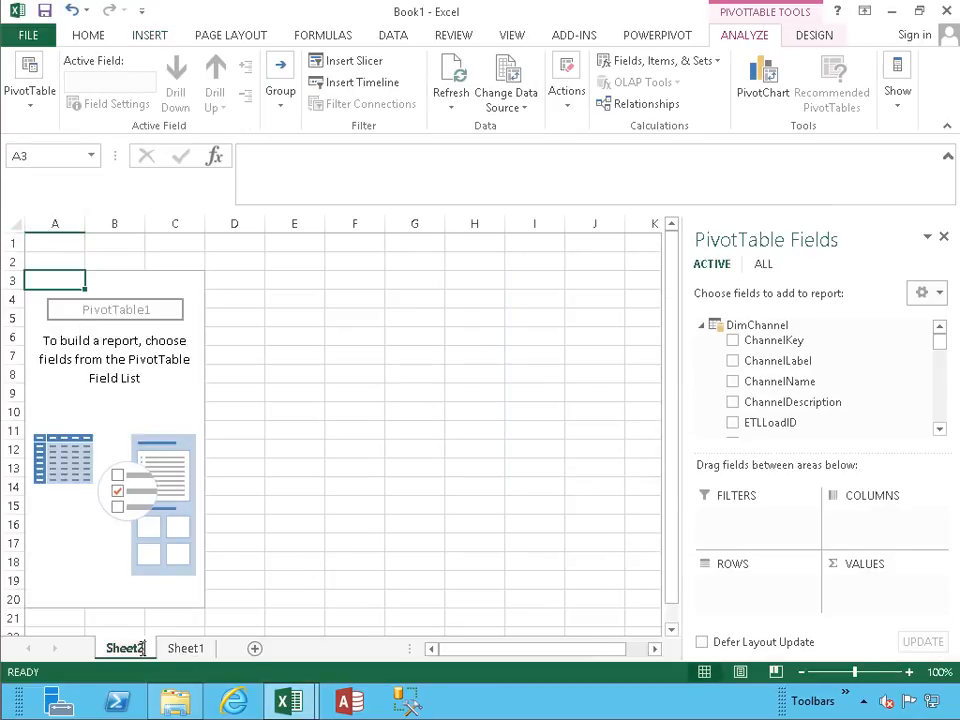
Rename the PivotTable's worksheet as Time Intelligence.
{"action": "type", "text": "Time Inge"}
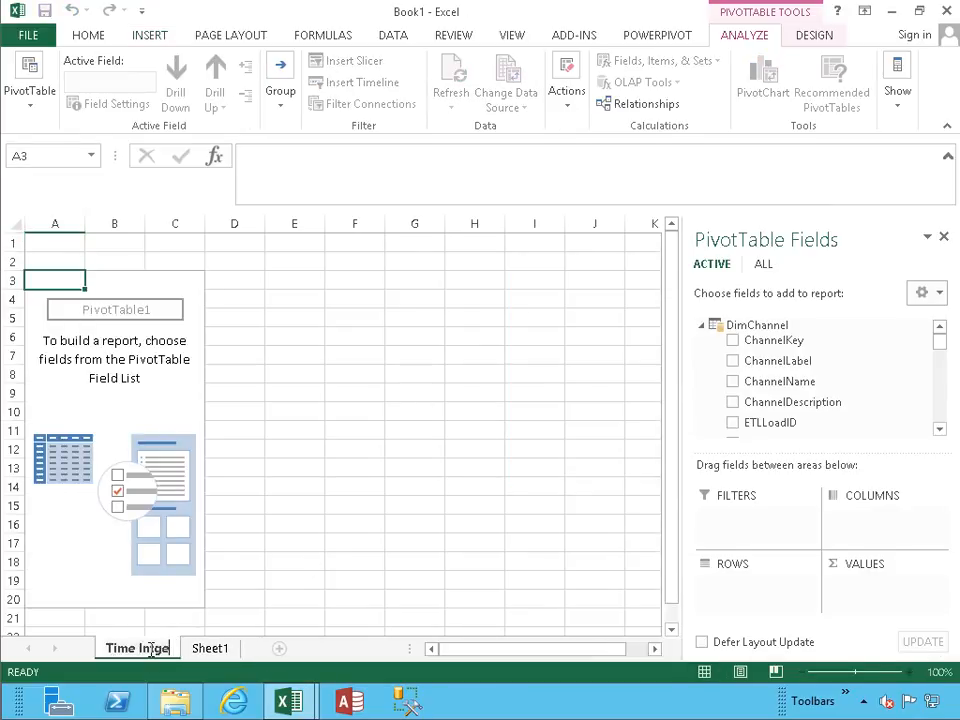
{"action": "key", "text": "BackSpace"}
{"action": "key", "text": "BackSpace"}
{"action": "type", "text": "telligence"}
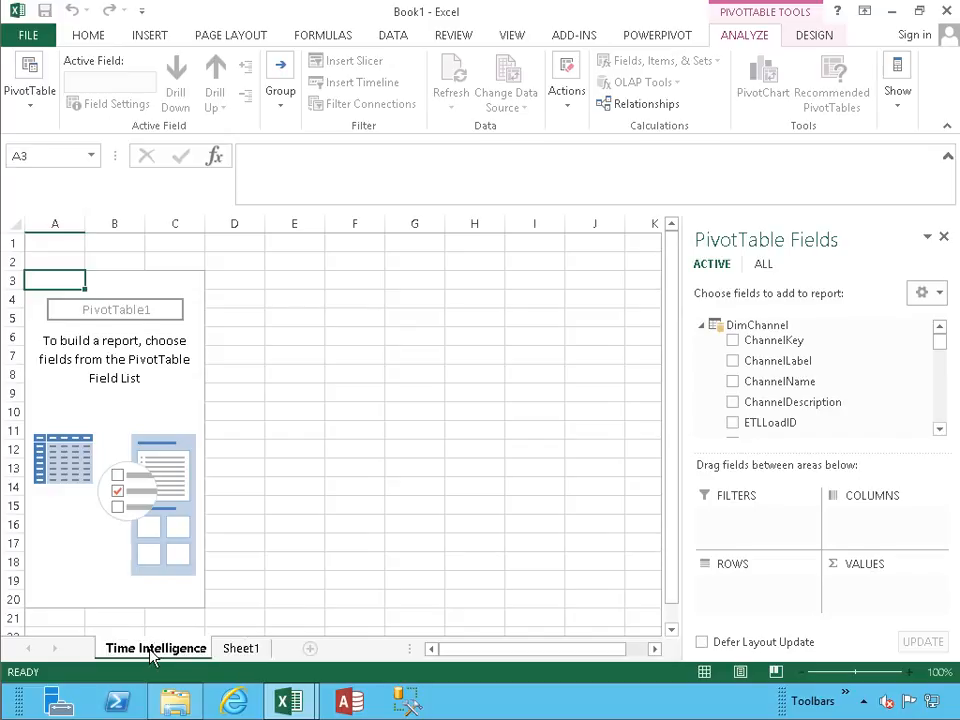
{"action": "key", "text": "Return"}
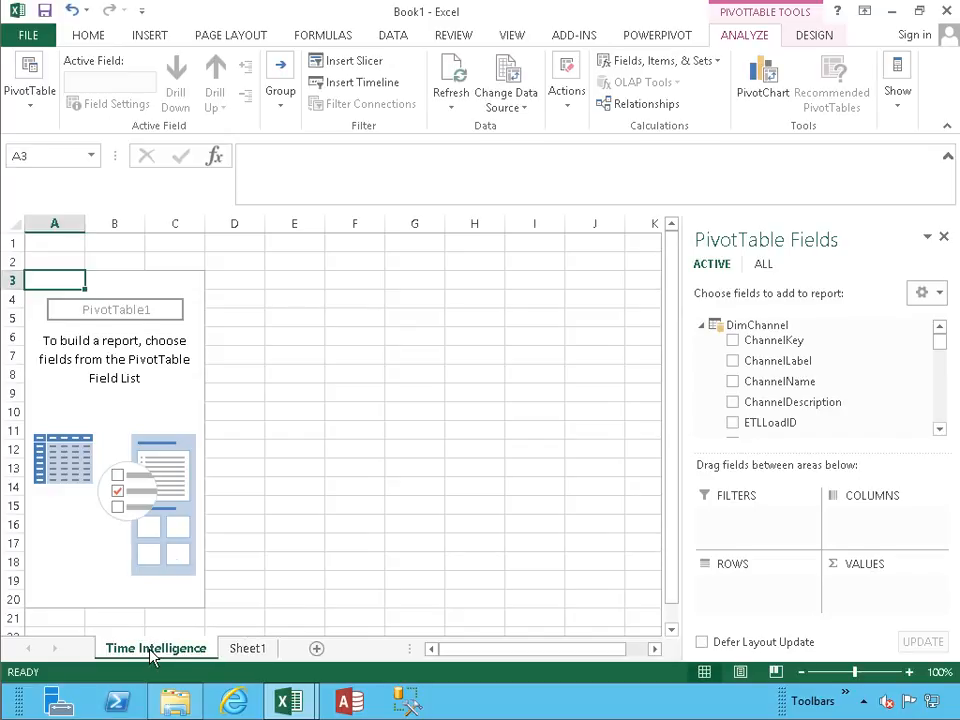
Collapse all tables in the PivotTable field list and add SalesQuantity from FactSales as a summed value.
{"action": "left_click", "coordinate": [935, 292]}
{"action": "left_click", "coordinate": [730, 548]}
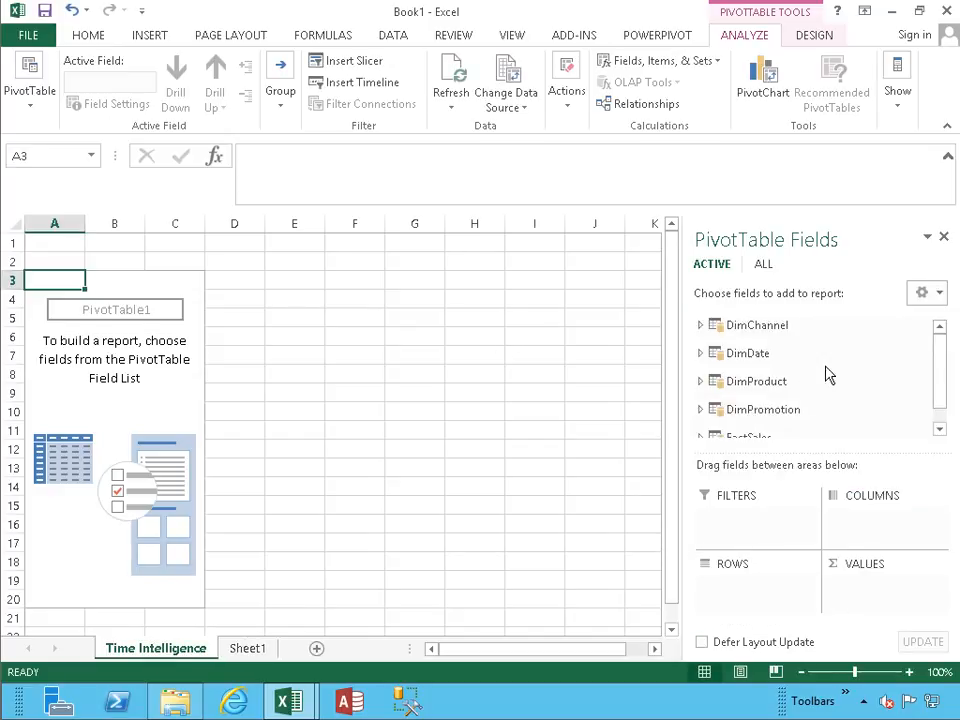
{"action": "left_click_drag", "start_coordinate": [938, 343], "coordinate": [938, 381]}
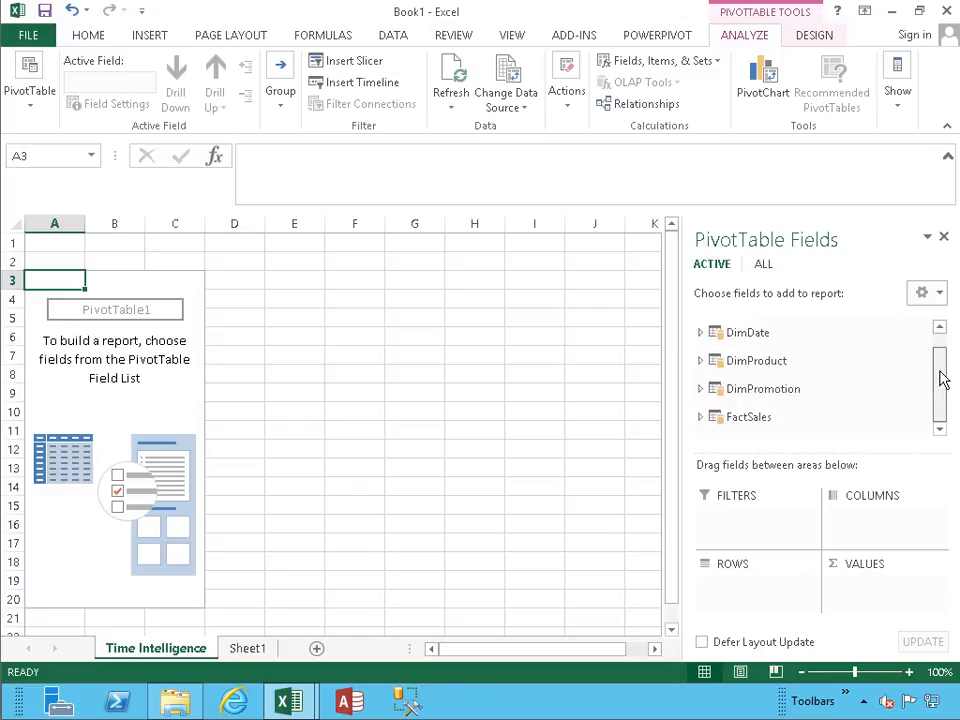
{"action": "left_click", "coordinate": [701, 423]}
{"action": "scroll", "coordinate": [795, 390], "scroll_direction": "down", "scroll_amount": 3}
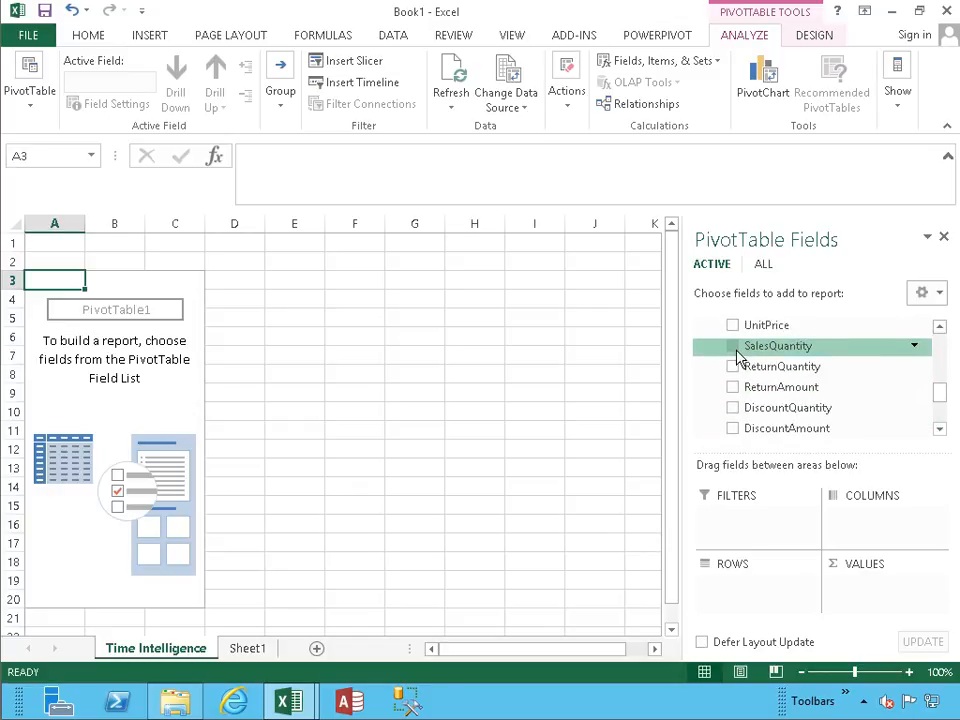
{"action": "left_click", "coordinate": [733, 346]}
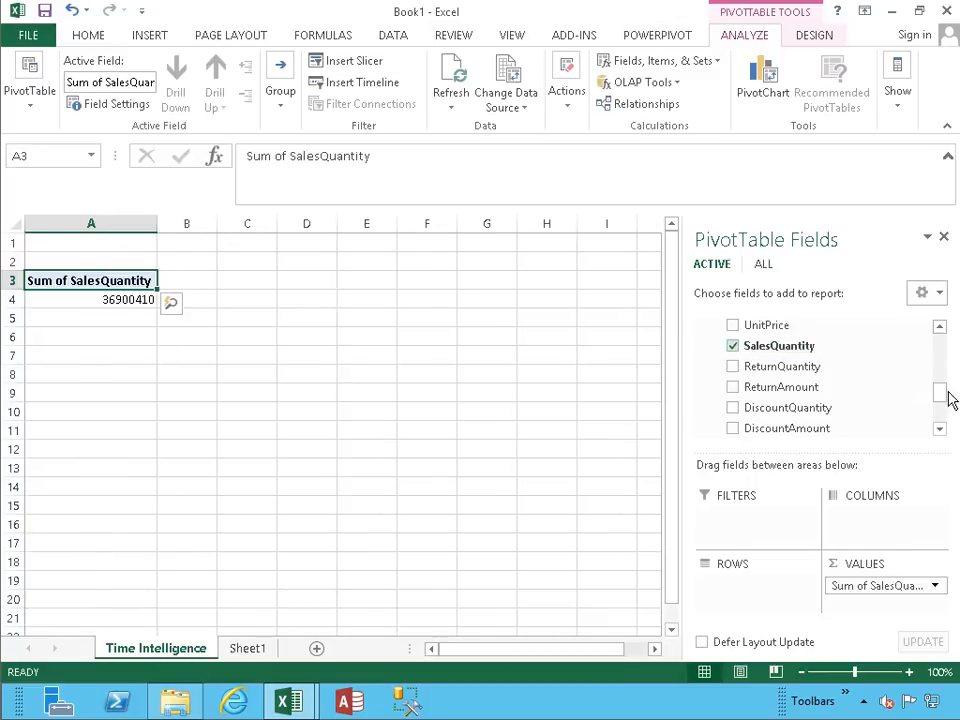
Place CalendarYear from DimDate in the PivotTable rows and keep it out of the summed values.
{"action": "left_click_drag", "start_coordinate": [943, 398], "coordinate": [939, 349]}
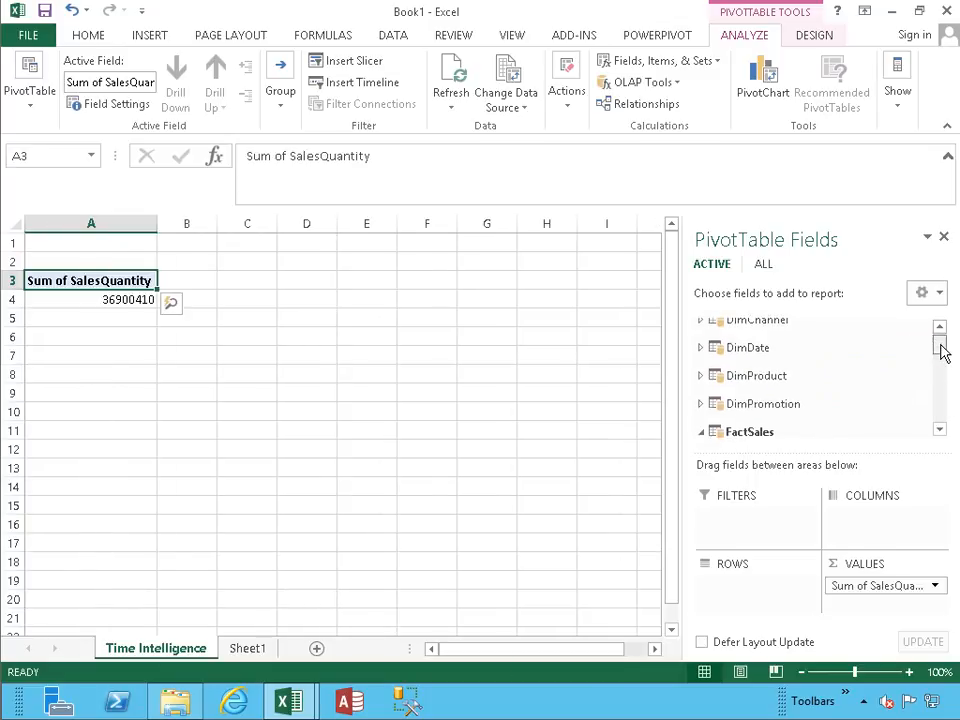
{"action": "left_click", "coordinate": [701, 352]}
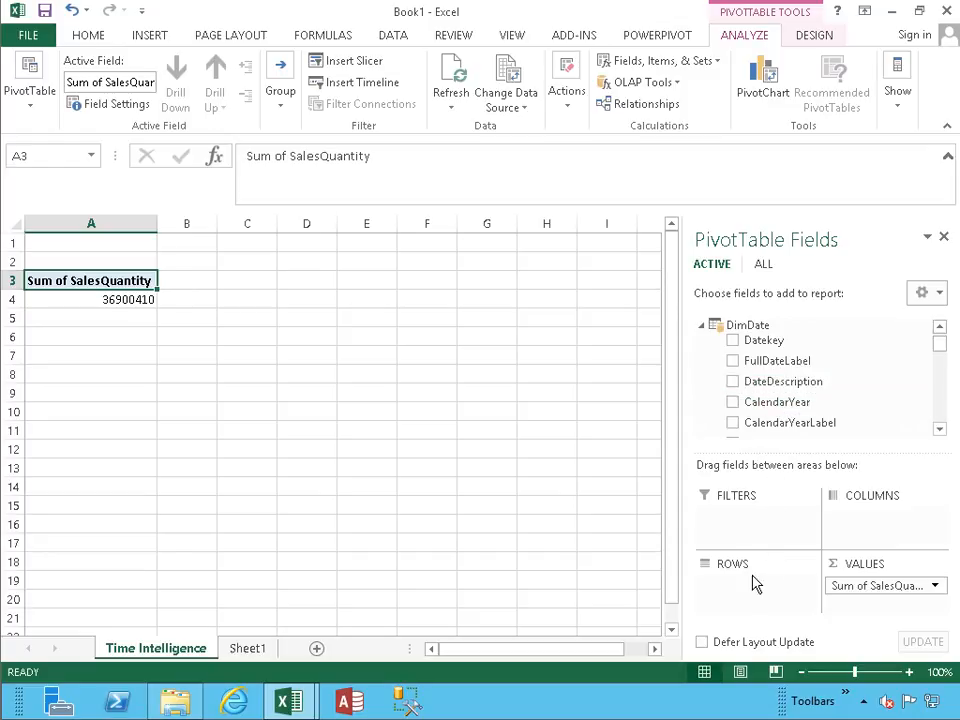
{"action": "left_click_drag", "start_coordinate": [733, 401], "coordinate": [740, 497]}
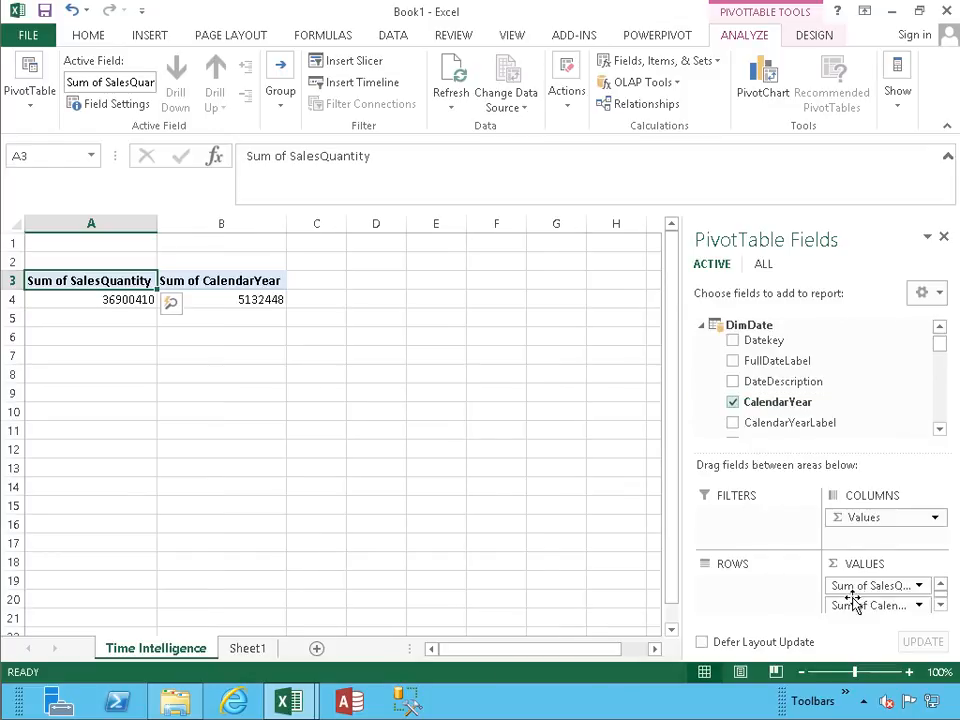
{"action": "left_click_drag", "start_coordinate": [785, 404], "coordinate": [754, 585]}
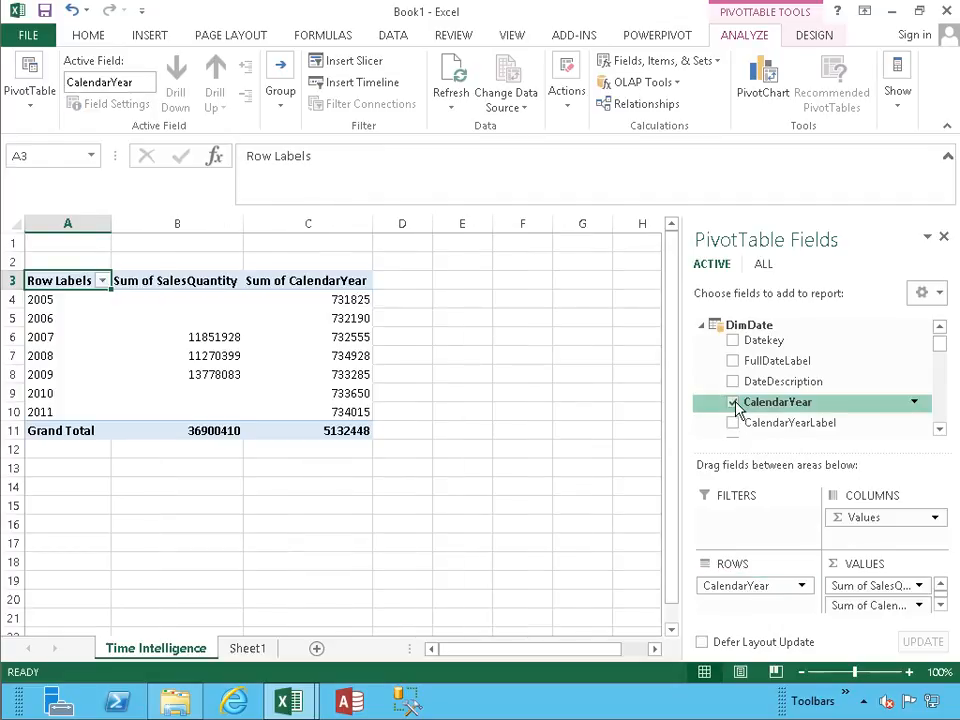
{"action": "left_click", "coordinate": [872, 607]}
{"action": "left_click", "coordinate": [855, 560]}
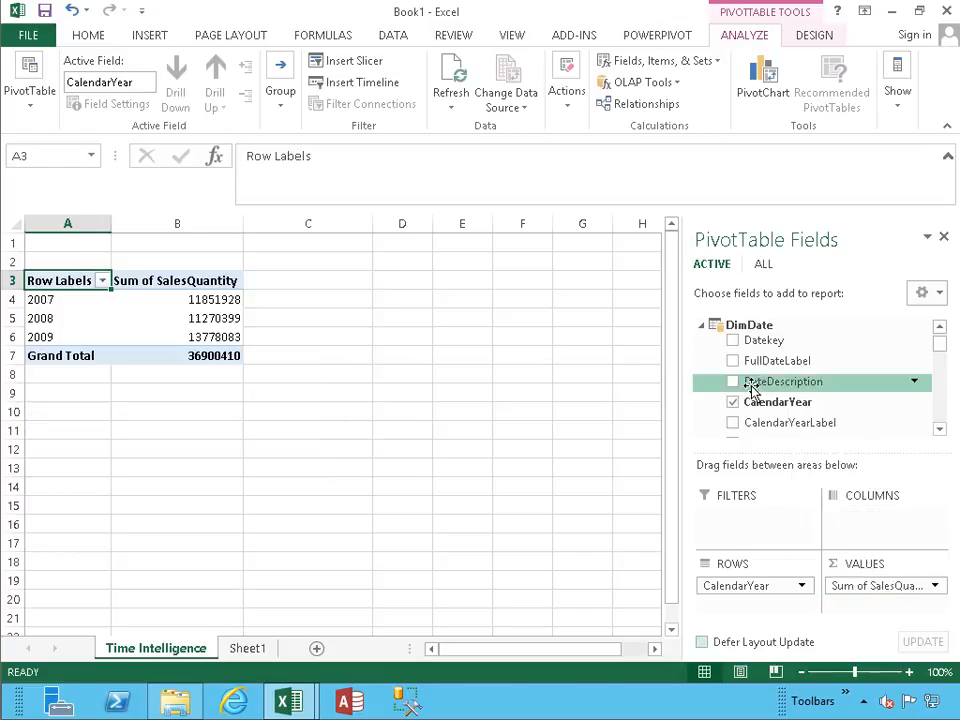
Format the Sum of SalesQuantity column with thousands separators and no decimal places.
{"action": "left_click", "coordinate": [191, 216]}
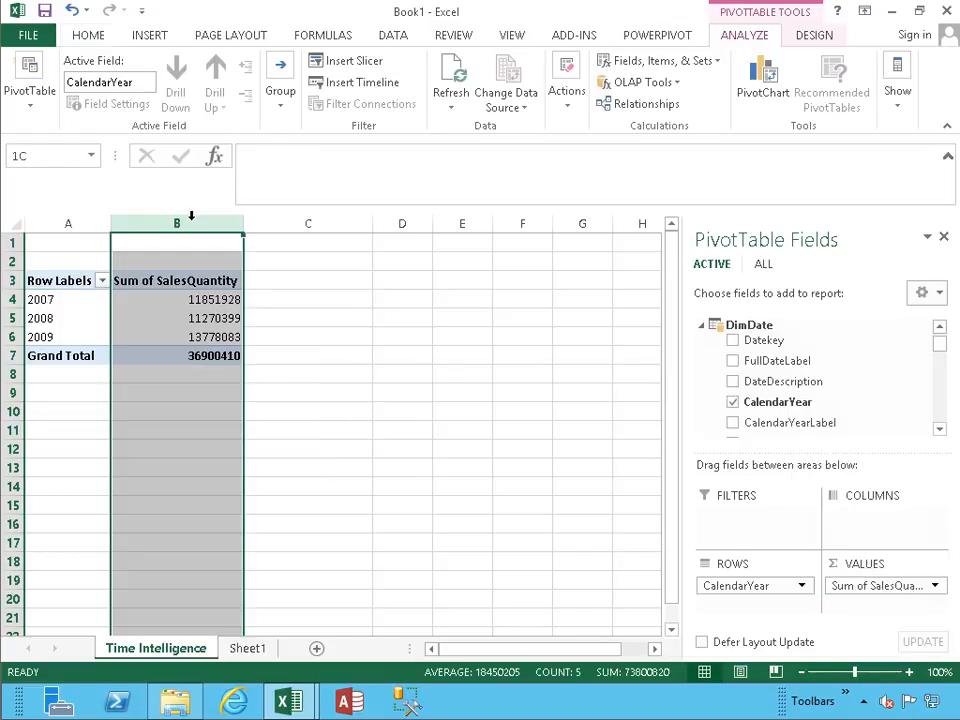
{"action": "left_click", "coordinate": [497, 98]}
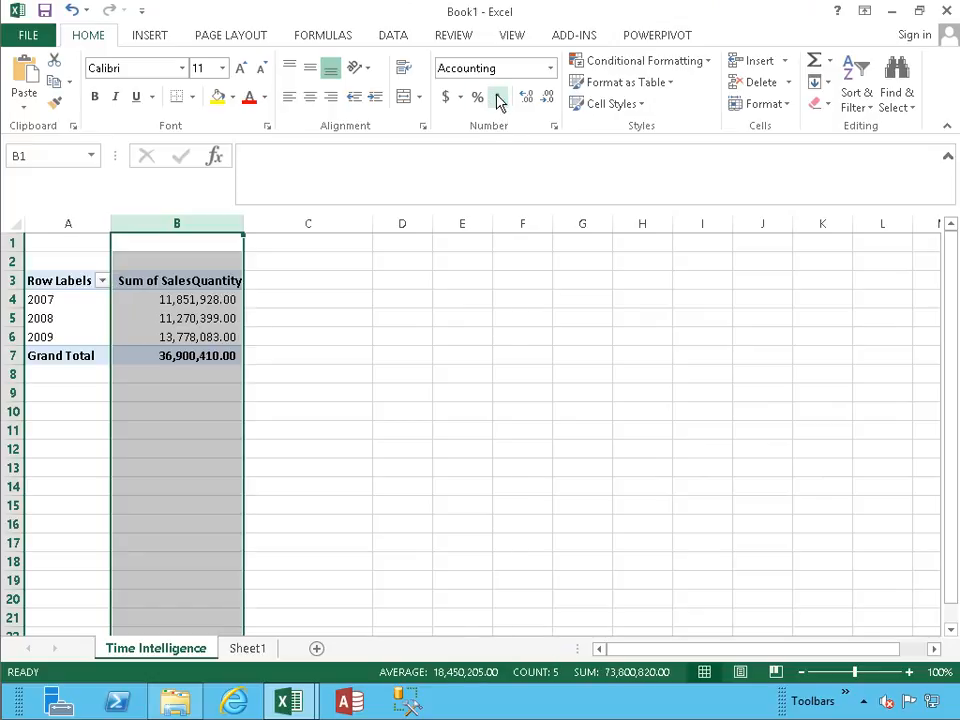
{"action": "left_click", "coordinate": [548, 98]}
{"action": "left_click", "coordinate": [548, 98]}
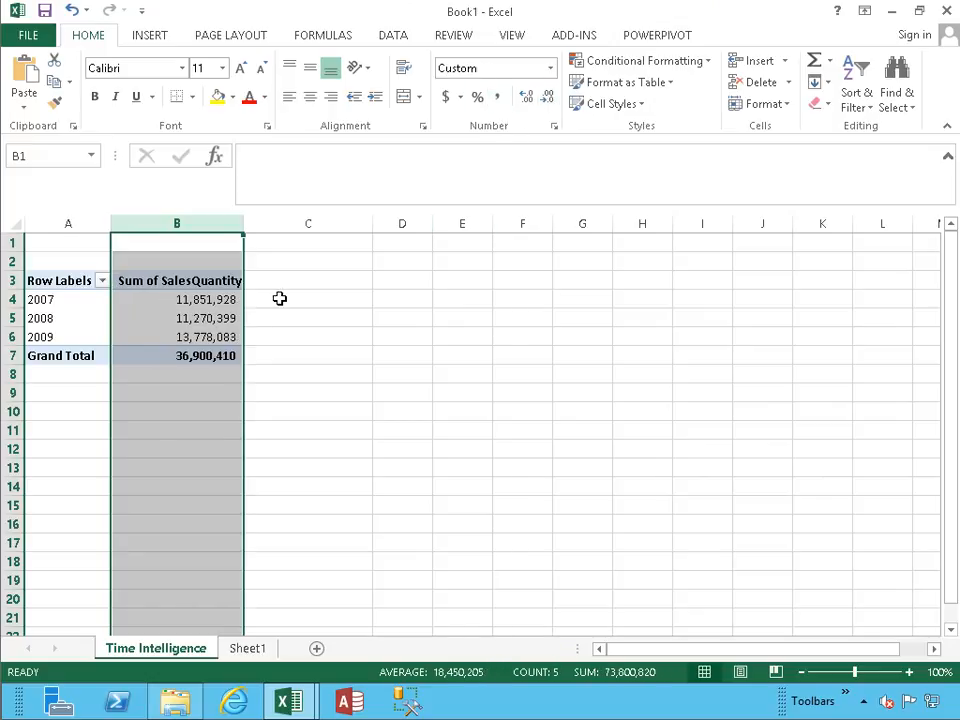
{"action": "left_click", "coordinate": [60, 397]}
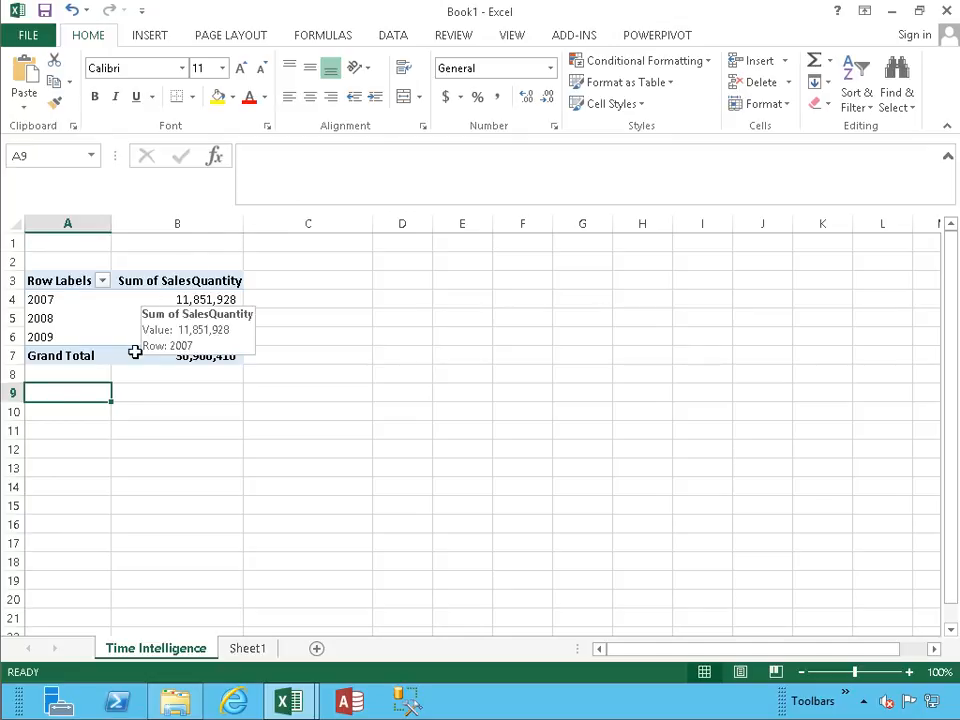
Convert the PivotTable of yearly sales quantities to cube formulas.
{"action": "left_click", "coordinate": [198, 300]}
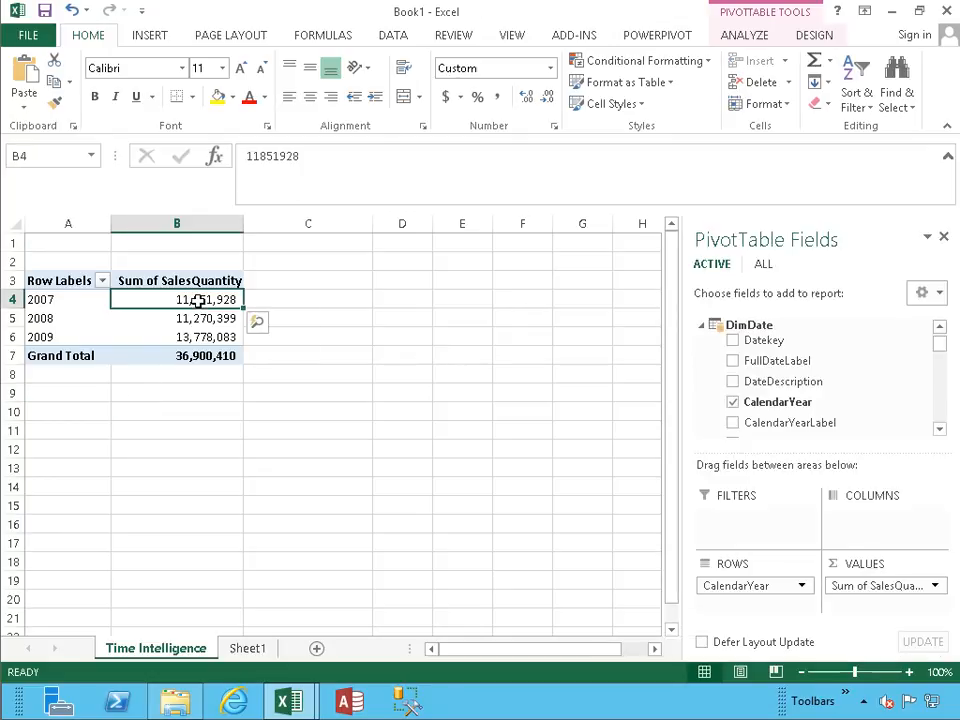
{"action": "left_click", "coordinate": [59, 302]}
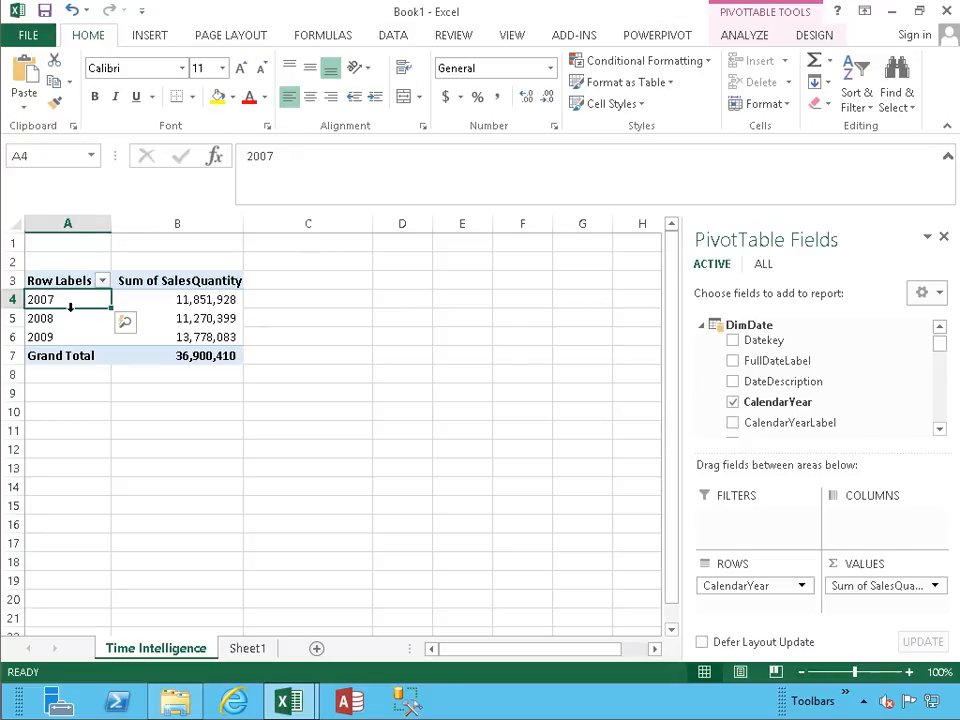
{"action": "left_click", "coordinate": [745, 36]}
{"action": "left_click", "coordinate": [662, 82]}
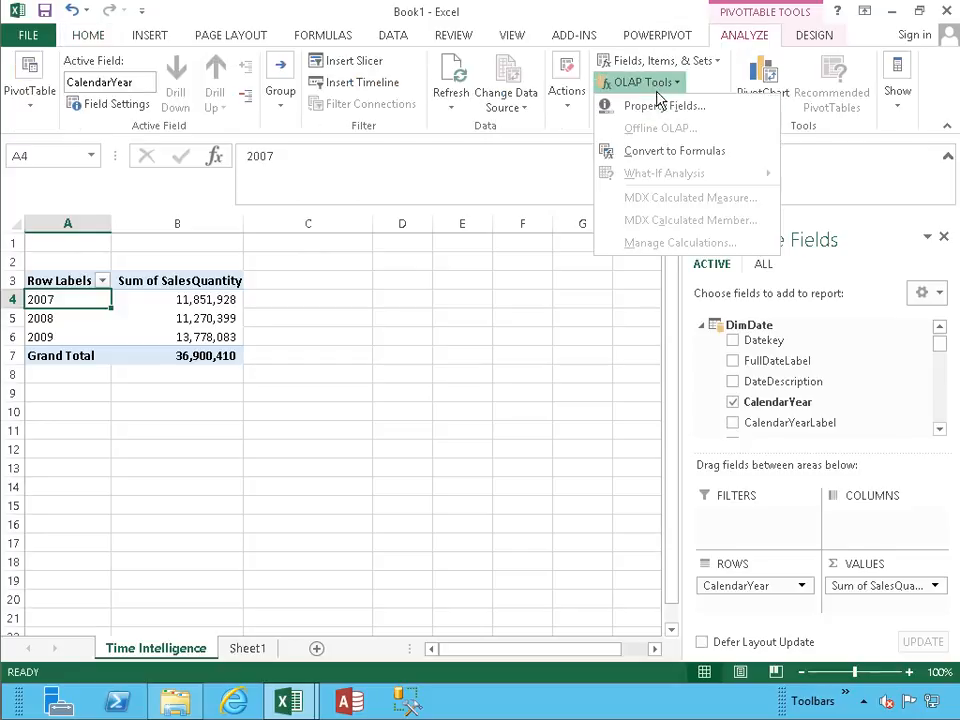
{"action": "left_click", "coordinate": [662, 151]}
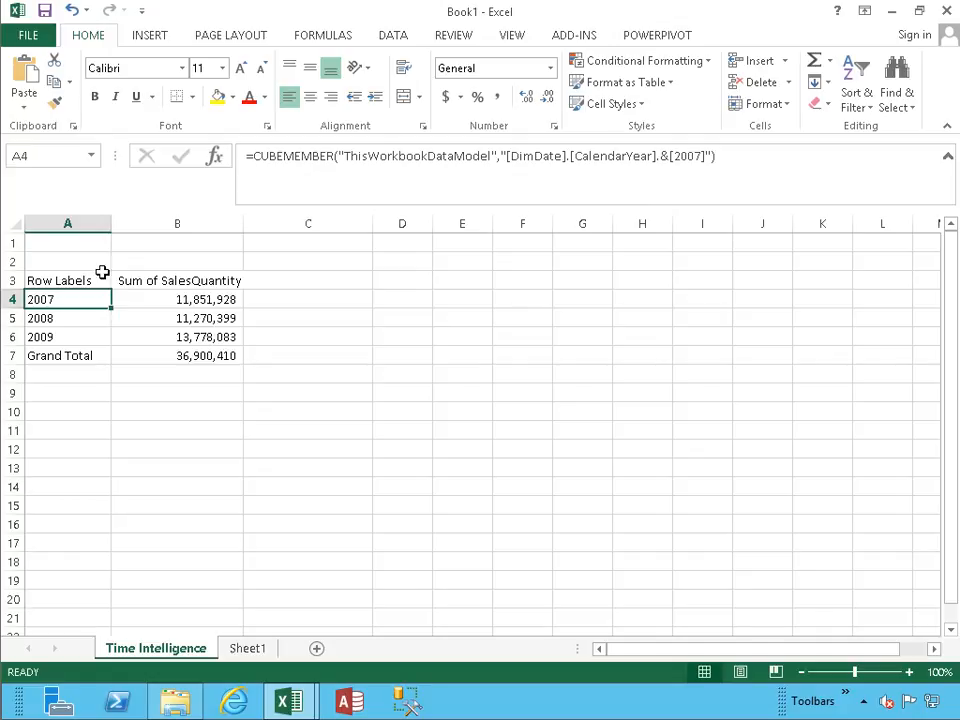
Examine the formulas behind the yearly sales quantities, the grand total and the 2007 row label.
{"action": "left_click", "coordinate": [186, 301]}
{"action": "left_click", "coordinate": [175, 317]}
{"action": "left_click", "coordinate": [174, 337]}
{"action": "left_click", "coordinate": [170, 357]}
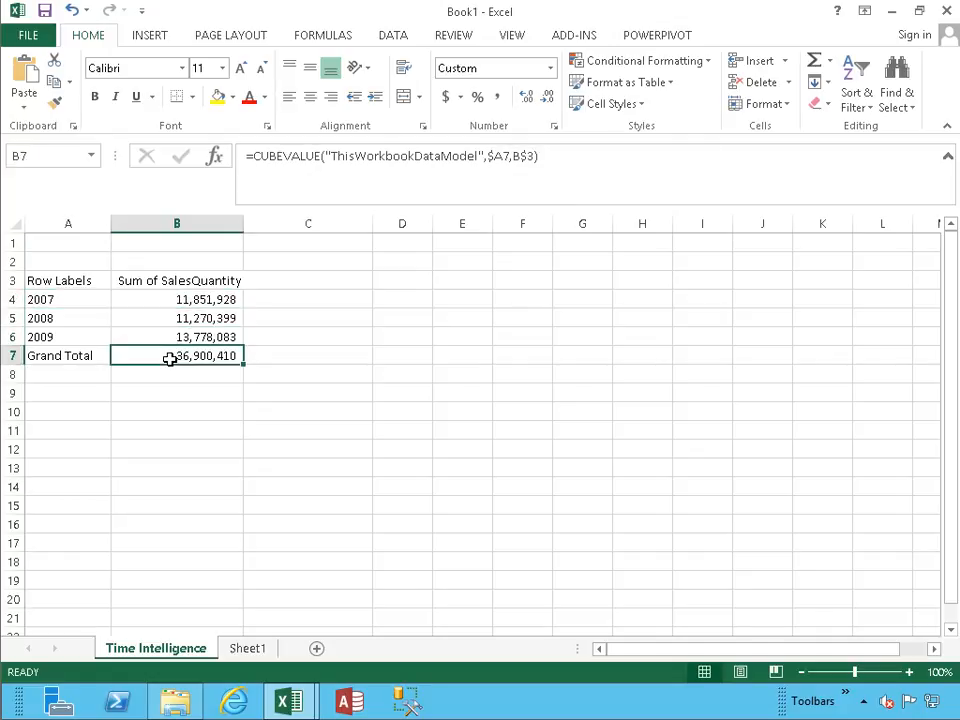
{"action": "left_click", "coordinate": [43, 301]}
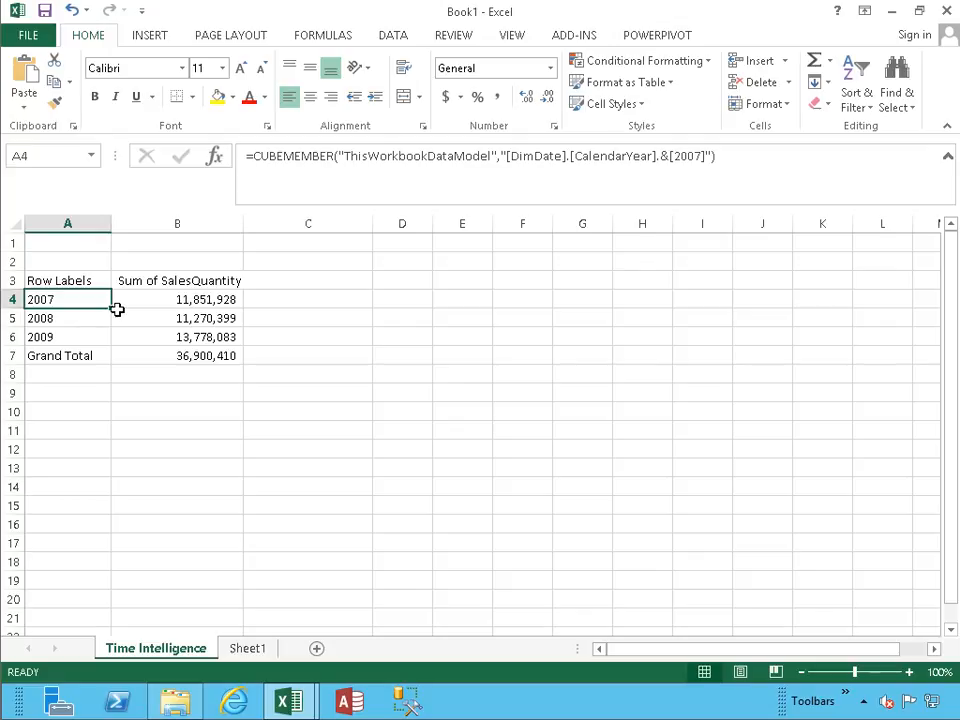
Browse the functions available for a new calculated field on the FactSales table, and leave without creating the field.
{"action": "left_click", "coordinate": [191, 302]}
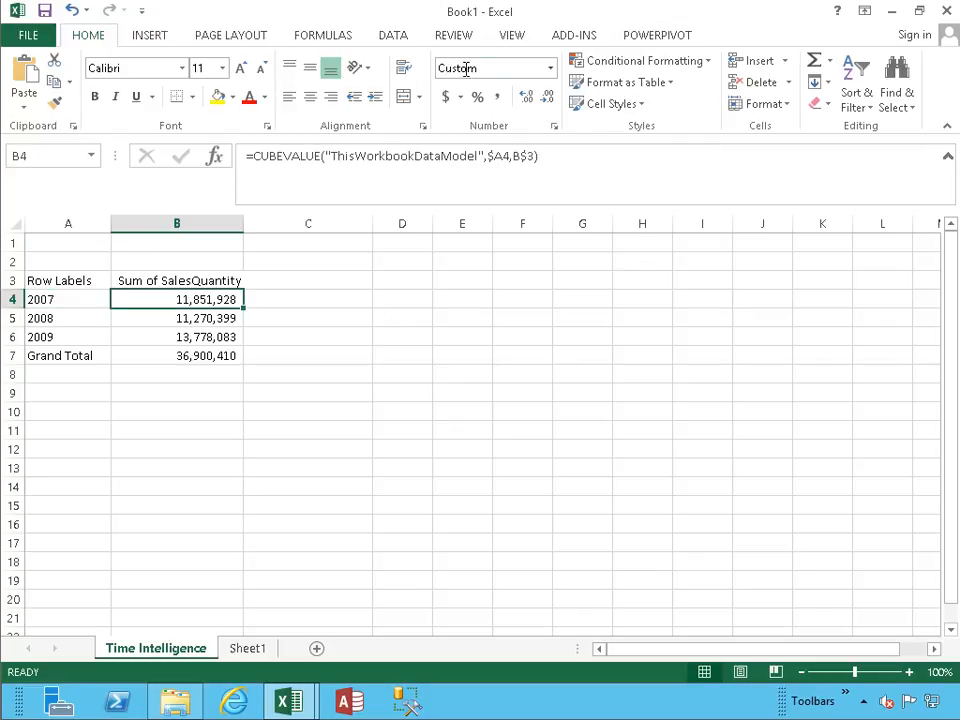
{"action": "left_click", "coordinate": [578, 45]}
{"action": "left_click", "coordinate": [650, 40]}
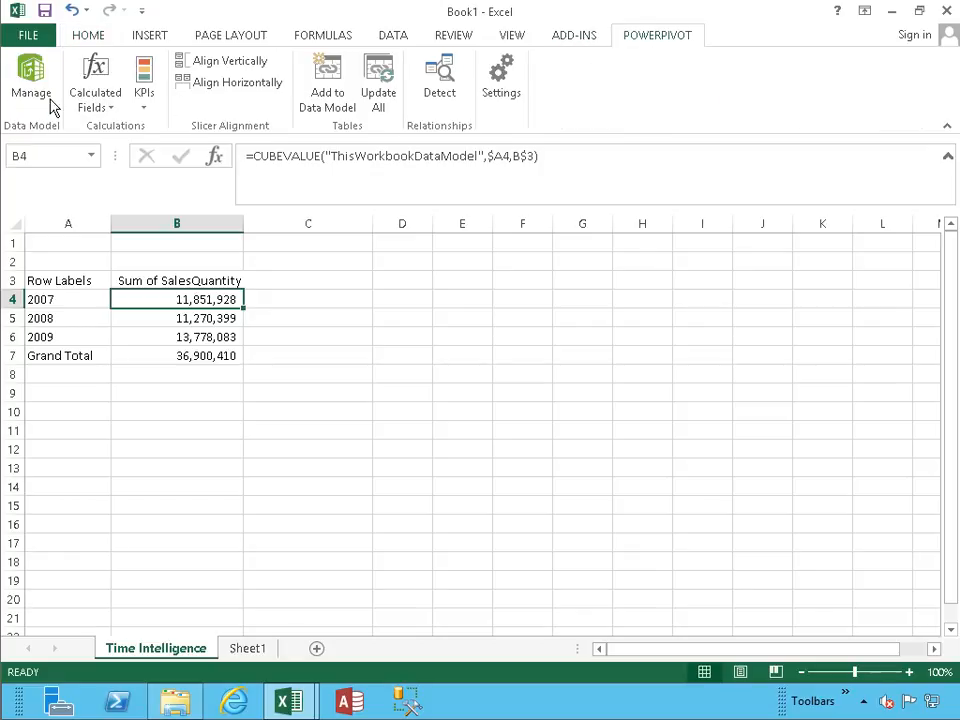
{"action": "left_click", "coordinate": [82, 105]}
{"action": "left_click", "coordinate": [96, 134]}
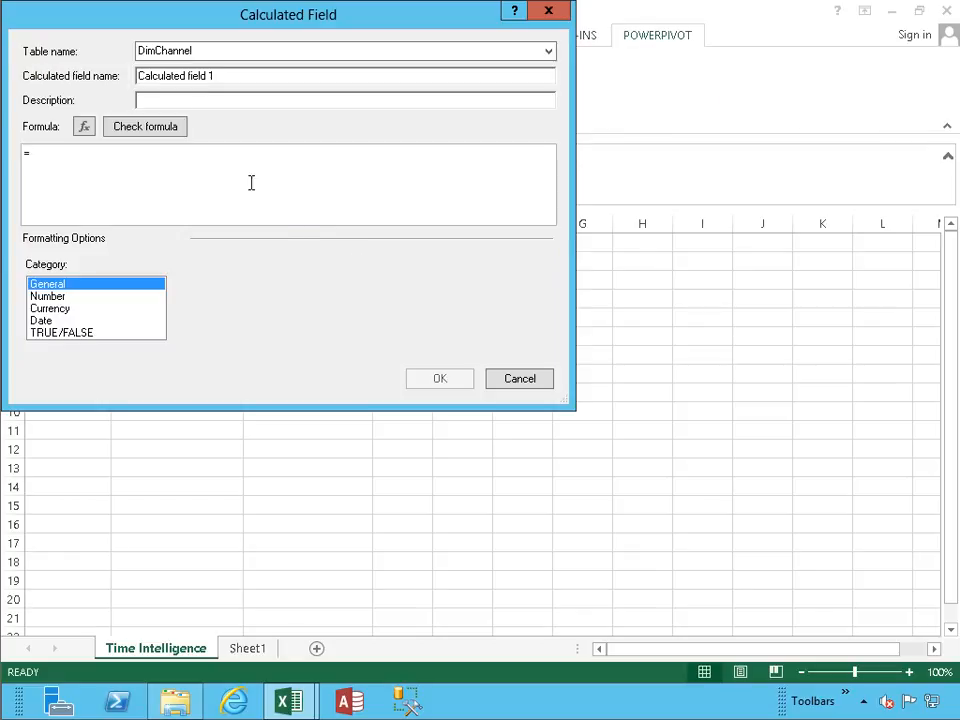
{"action": "left_click", "coordinate": [548, 51]}
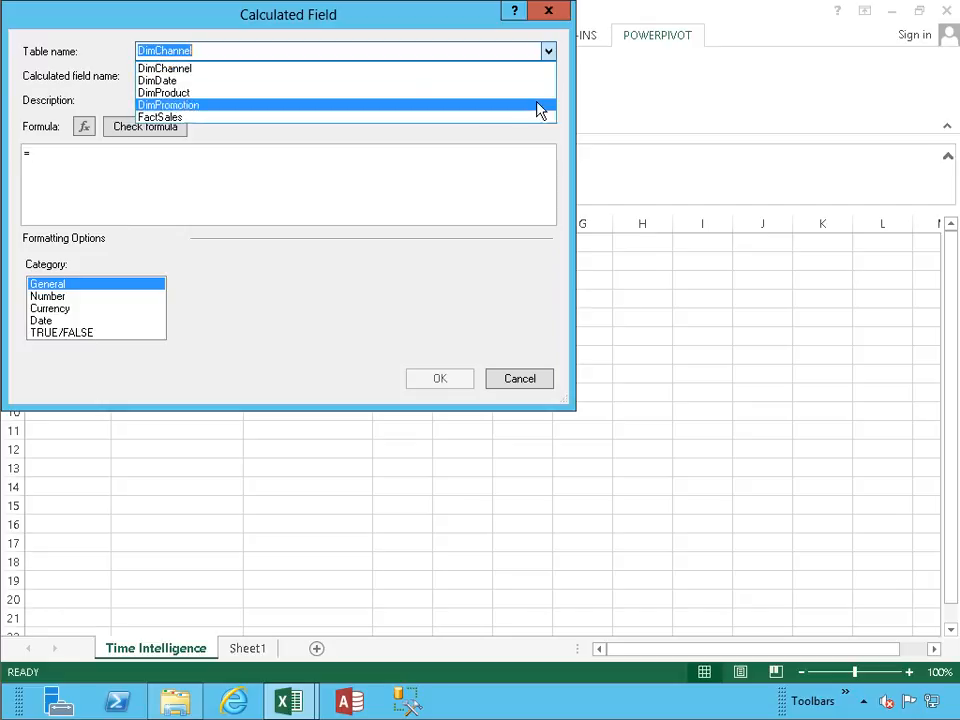
{"action": "left_click", "coordinate": [516, 118]}
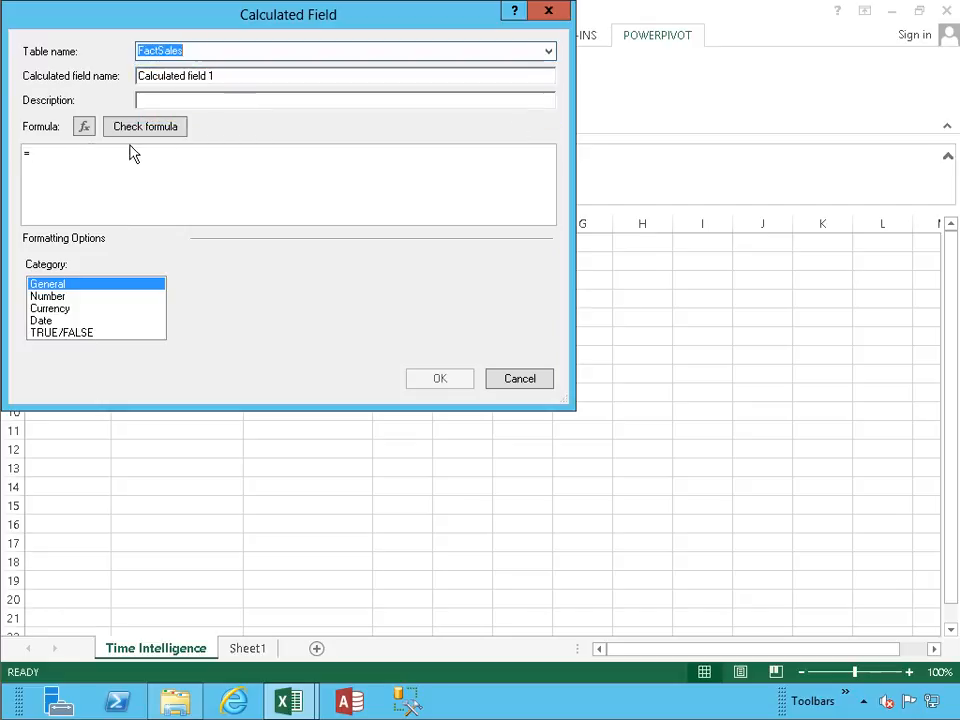
{"action": "left_click", "coordinate": [86, 130]}
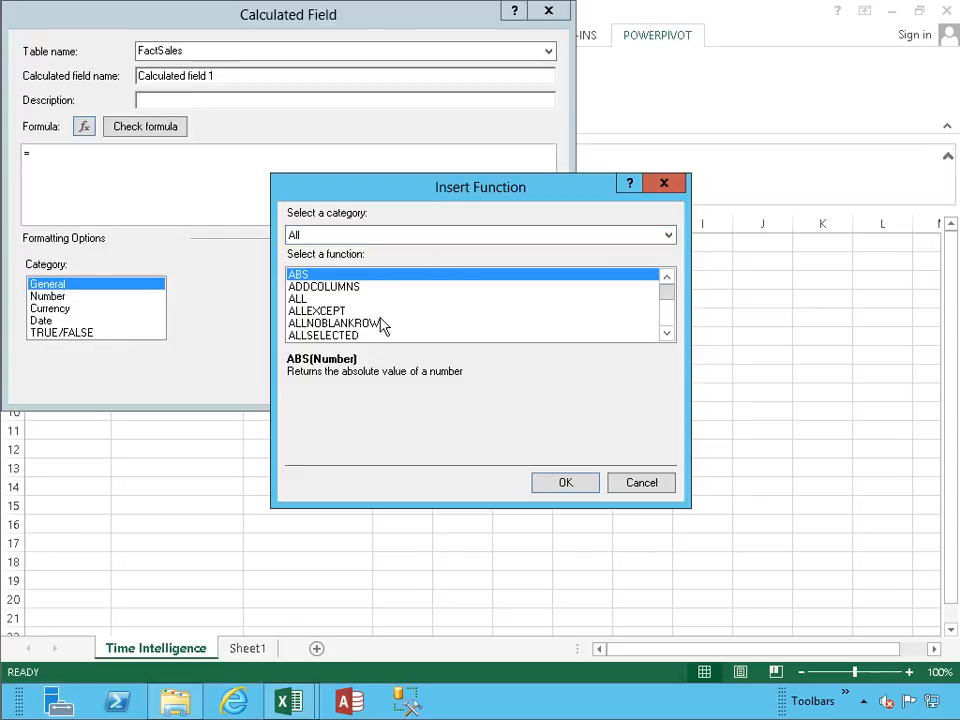
{"action": "left_click_drag", "start_coordinate": [669, 292], "coordinate": [670, 297]}
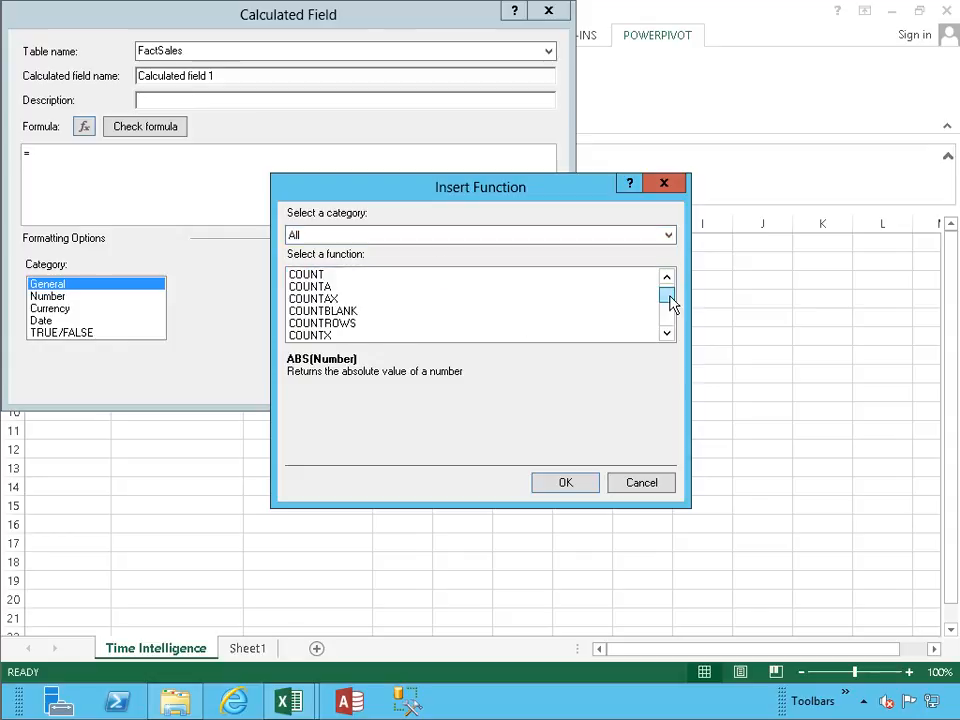
{"action": "left_click", "coordinate": [667, 334]}
{"action": "left_click", "coordinate": [667, 334]}
{"action": "left_click", "coordinate": [667, 334]}
{"action": "left_click", "coordinate": [667, 334]}
{"action": "left_click", "coordinate": [667, 334]}
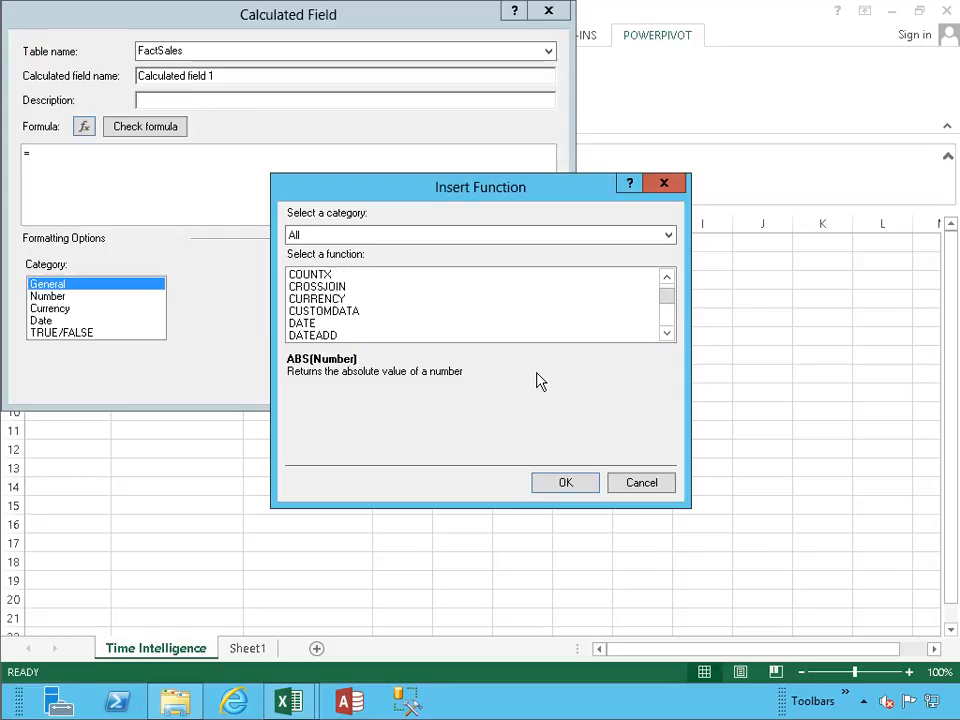
{"action": "left_click", "coordinate": [640, 484]}
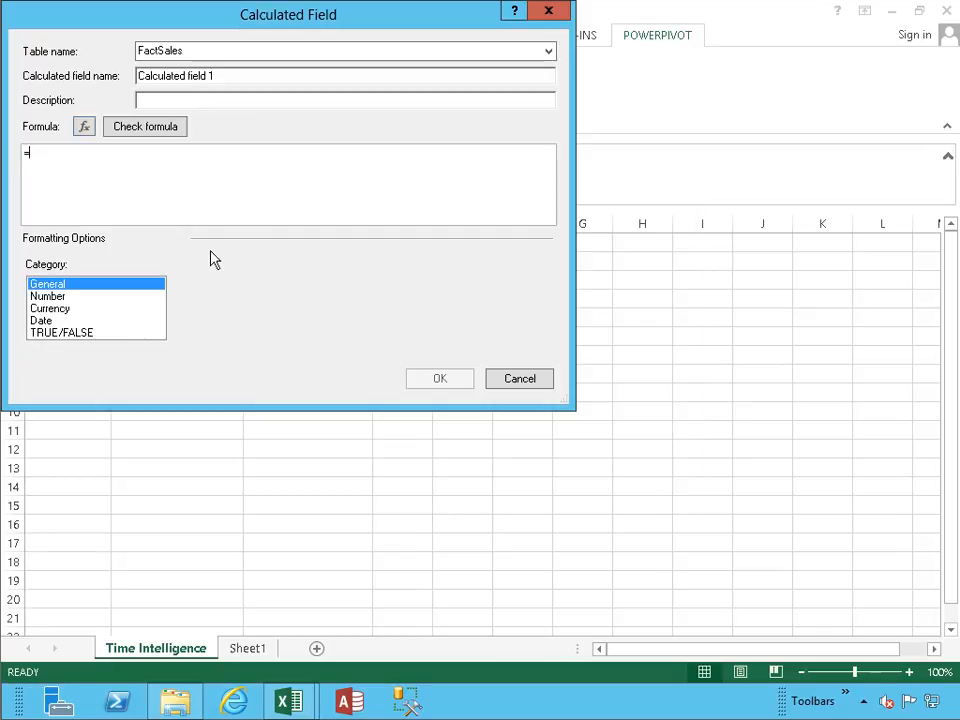
{"action": "left_click", "coordinate": [520, 379]}
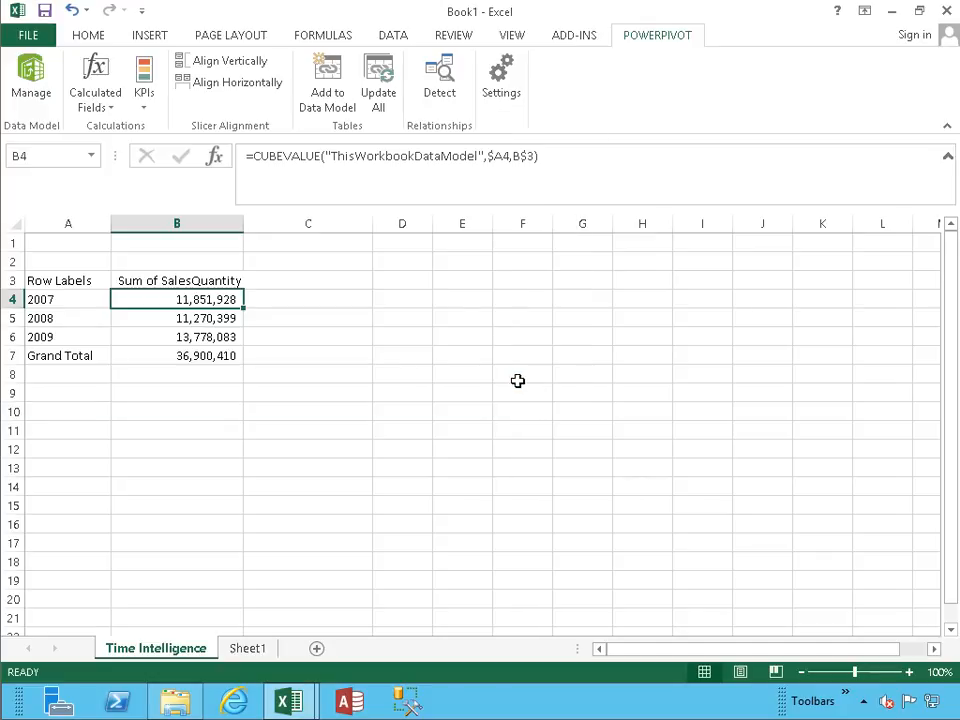
Start a CUBEMEMBER formula in cell A9 with ThisWorkbookDataModel as its connection.
{"action": "left_click", "coordinate": [92, 396]}
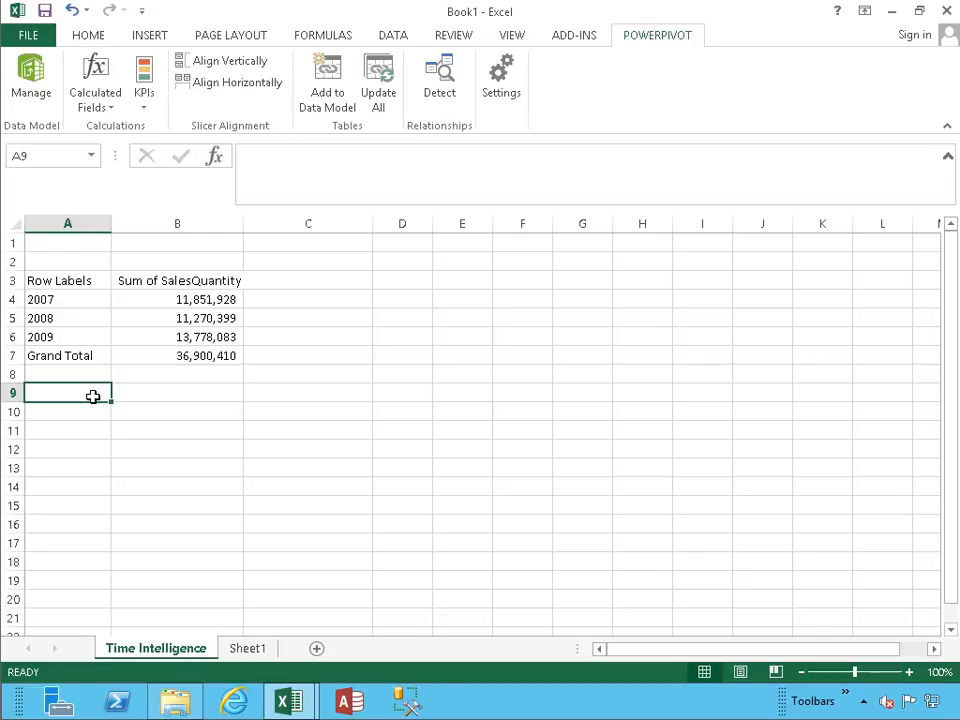
{"action": "type", "text": "=c"}
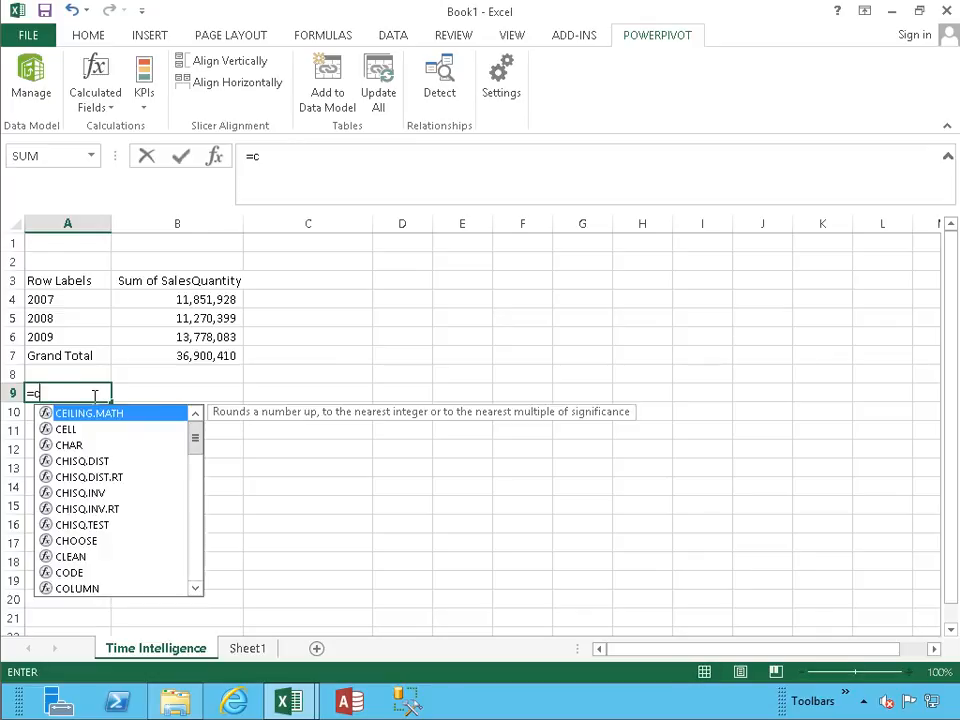
{"action": "type", "text": "ubemem"}
{"action": "key", "text": "Tab"}
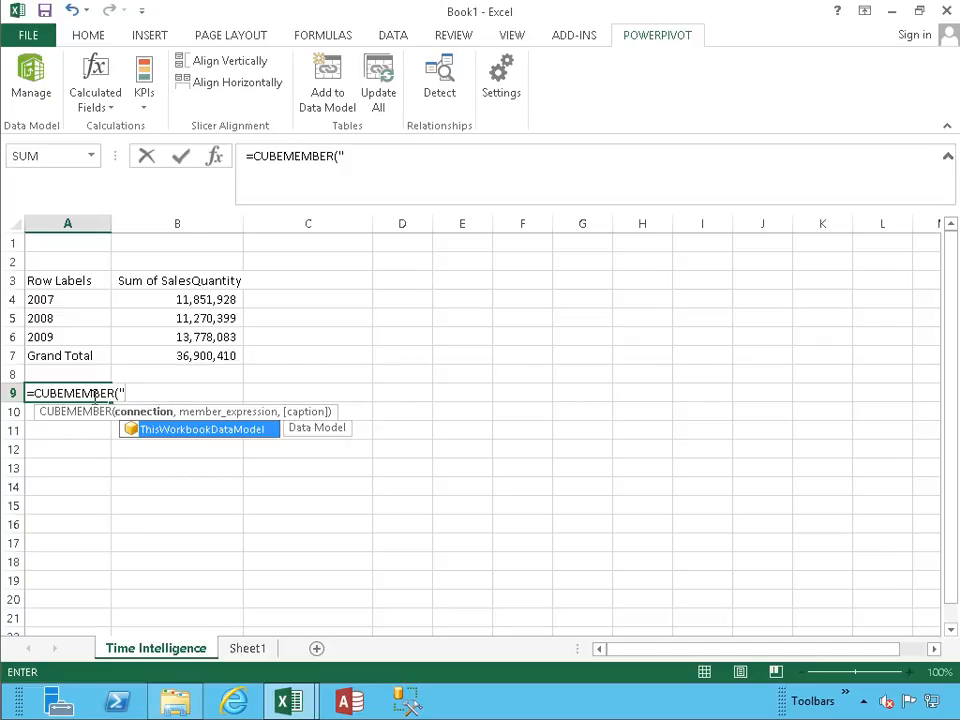
{"action": "type", "text": "\""}
{"action": "key", "text": "Tab"}
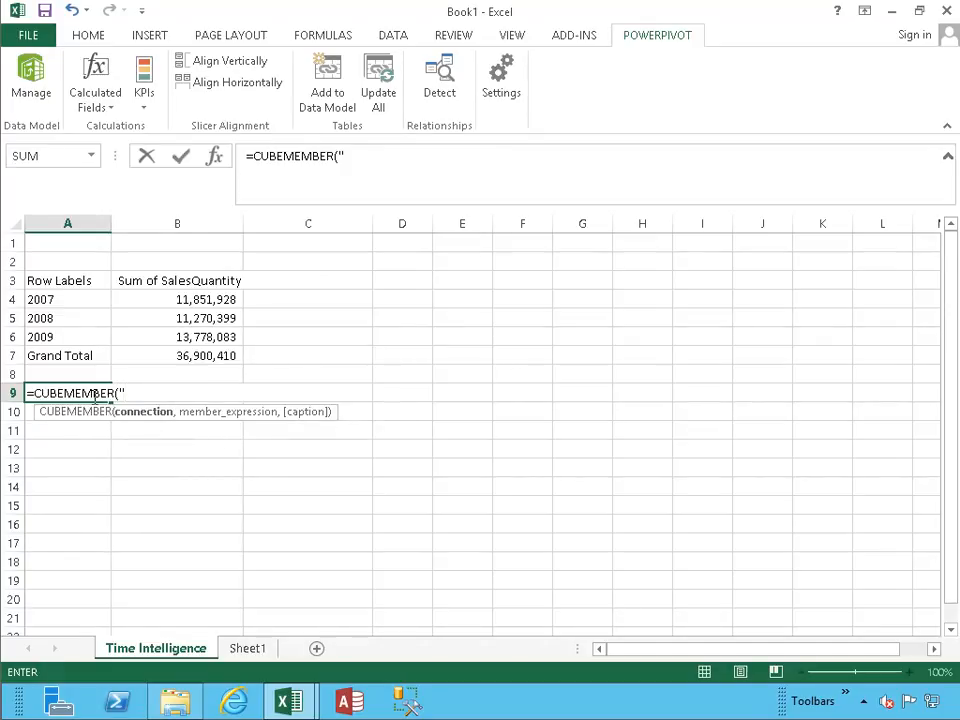
Complete the A9 formula with the member expression "[DimDate].[CalendarYear]" and review the entered formula.
{"action": "type", "text": ","}
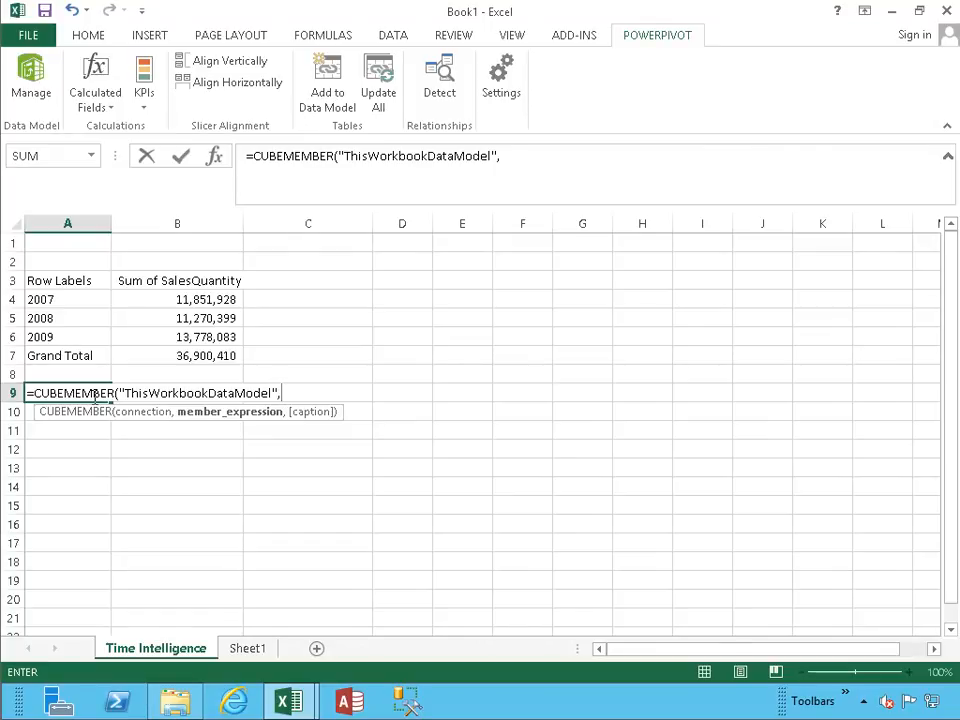
{"action": "type", "text": "\""}
{"action": "key", "text": "Down"}
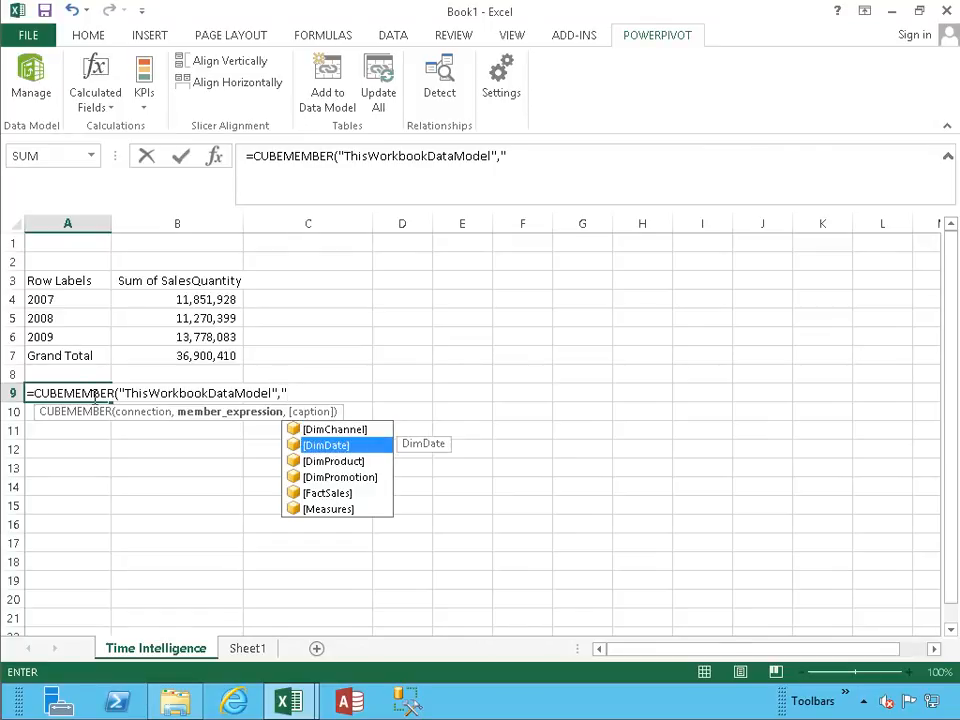
{"action": "key", "text": "Tab"}
{"action": "type", "text": "."}
{"action": "key", "text": "Down"}
{"action": "key", "text": "Down"}
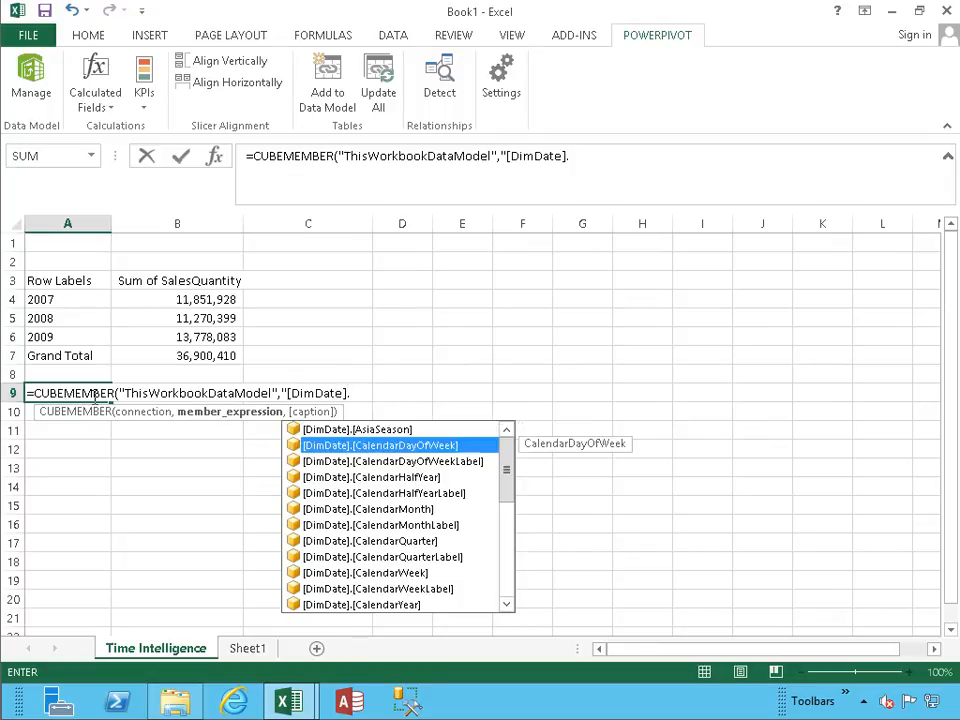
{"action": "key", "text": "Page_Down"}
{"action": "key", "text": "Tab"}
{"action": "type", "text": "\")"}
{"action": "key", "text": "Return"}
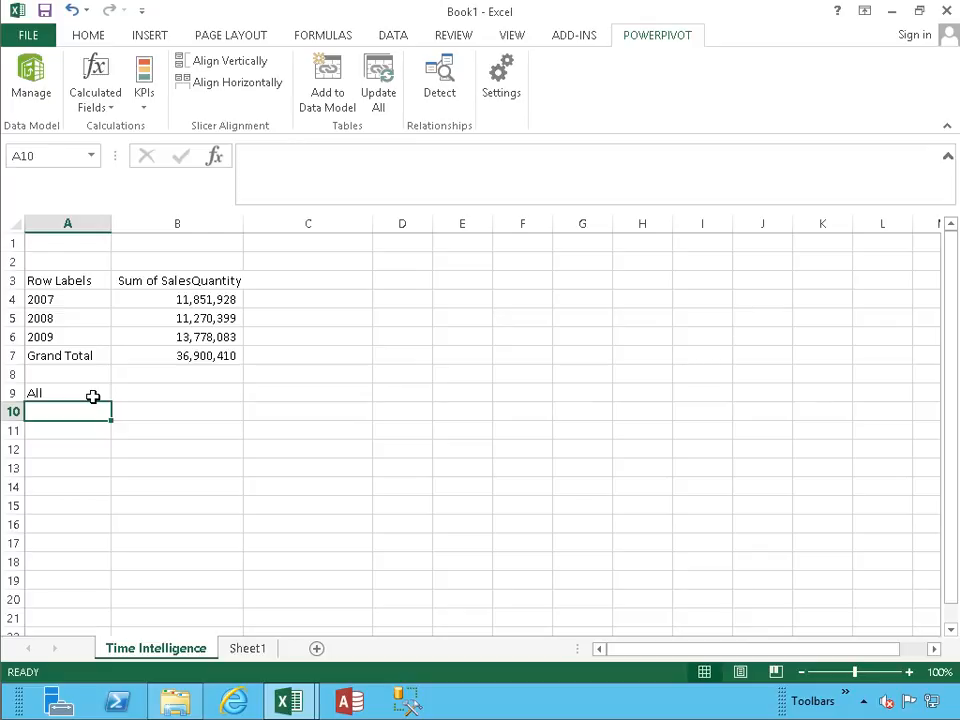
{"action": "left_click", "coordinate": [92, 397]}
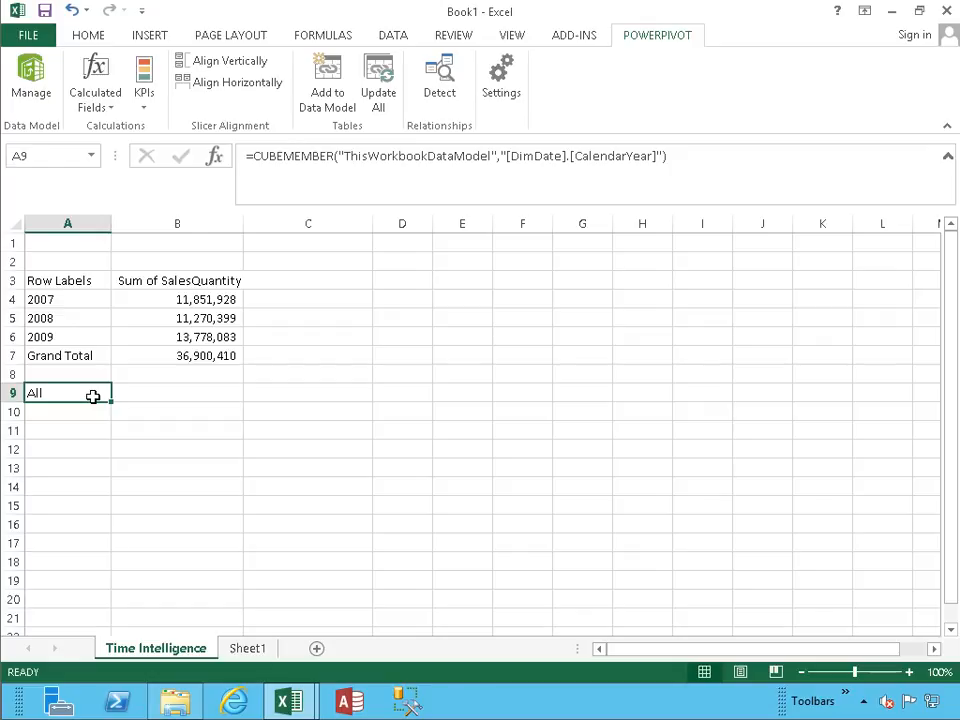
Enter the years 2005, 2006, 2007, 2008, 2009 and 2010 in cells A10 to A15.
{"action": "key", "text": "Down"}
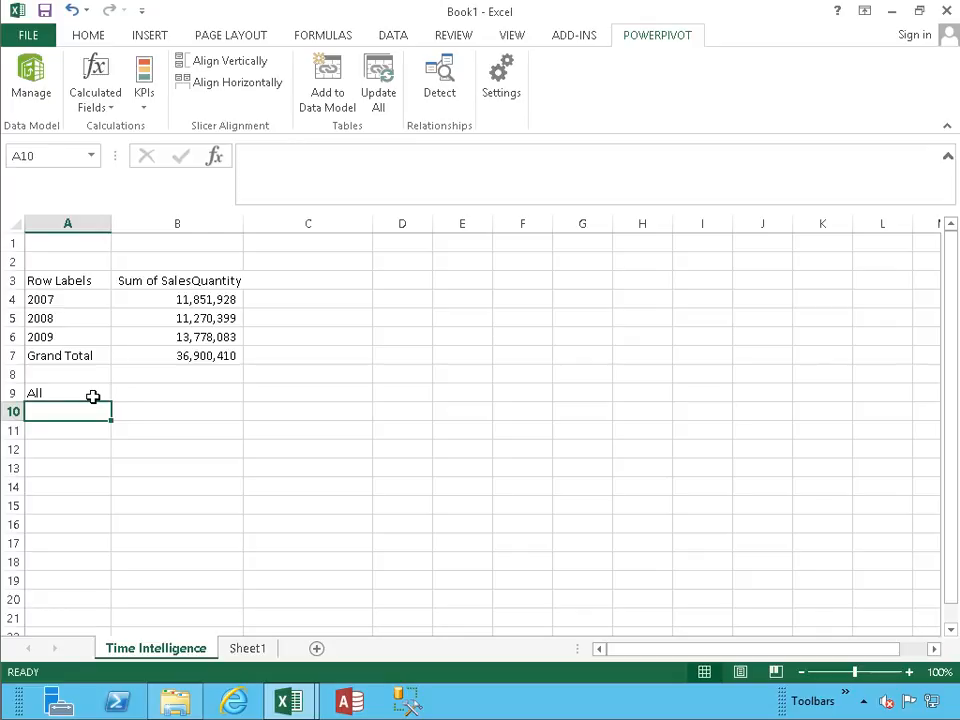
{"action": "type", "text": "2005"}
{"action": "key", "text": "Return"}
{"action": "type", "text": "200"}
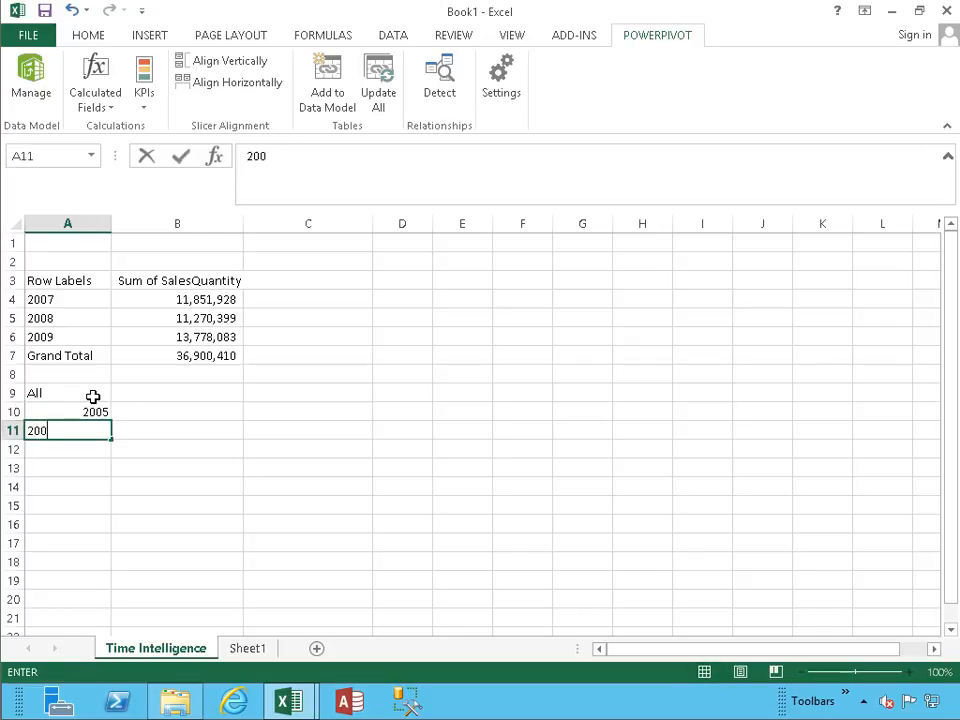
{"action": "type", "text": "6"}
{"action": "key", "text": "Return"}
{"action": "type", "text": "2007"}
{"action": "key", "text": "Return"}
{"action": "type", "text": "2008"}
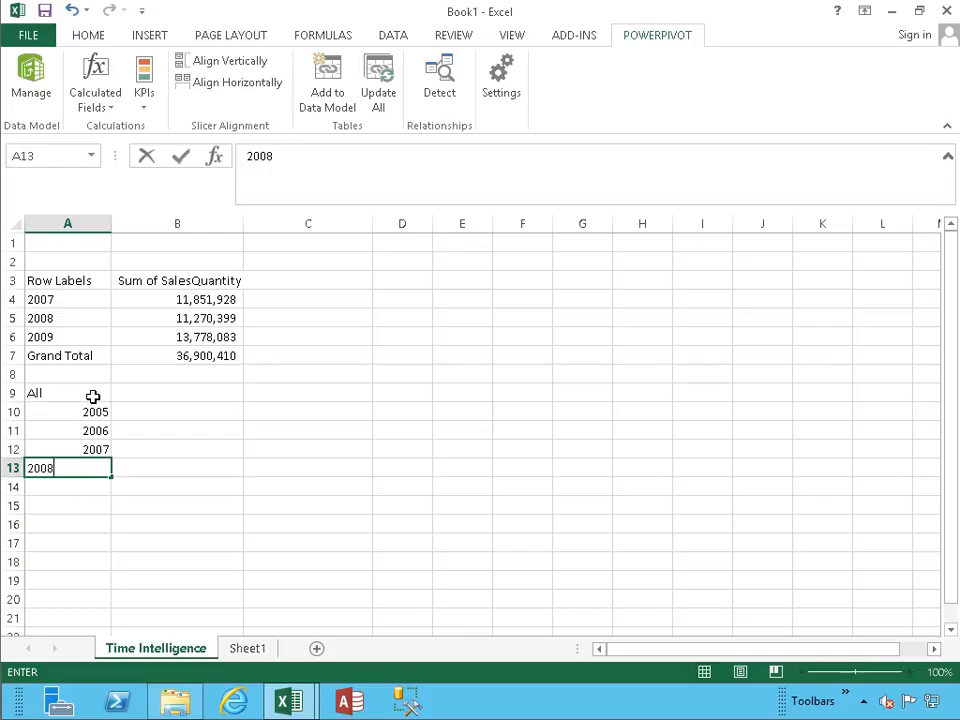
{"action": "key", "text": "Return"}
{"action": "type", "text": "2009"}
{"action": "key", "text": "Return"}
{"action": "type", "text": "2010"}
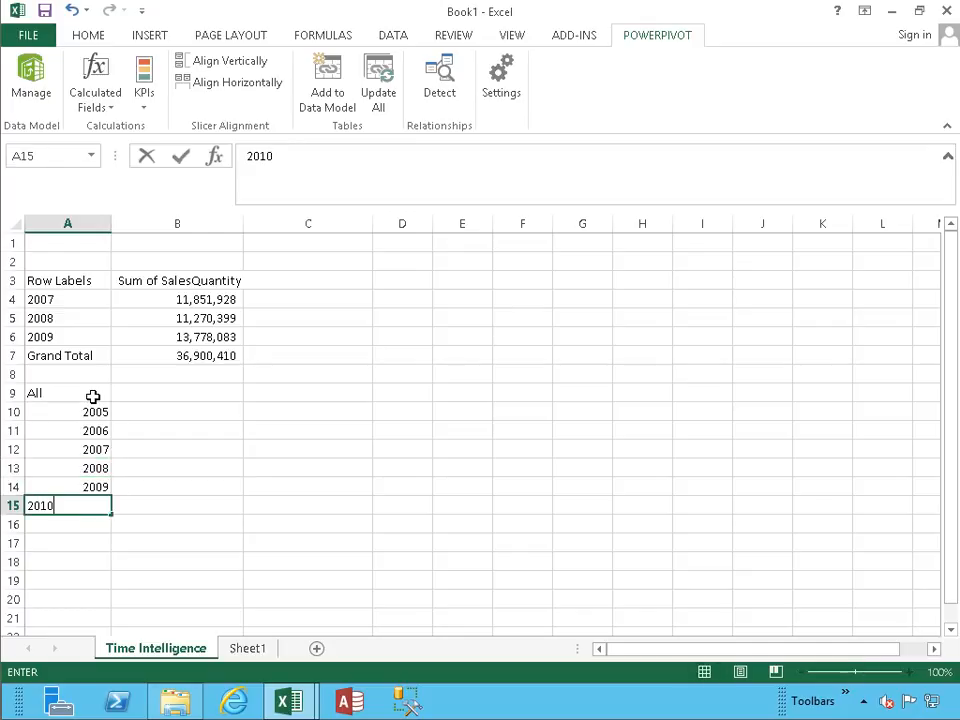
{"action": "key", "text": "Return"}
Start a CUBEMEMBER formula in B10, beside the year 2005, with ThisWorkbookDataModel as its connection.
{"action": "key", "text": "Up"}
{"action": "key", "text": "Up"}
{"action": "key", "text": "Up"}
{"action": "key", "text": "Up"}
{"action": "key", "text": "Up"}
{"action": "key", "text": "Up"}
{"action": "key", "text": "Right"}
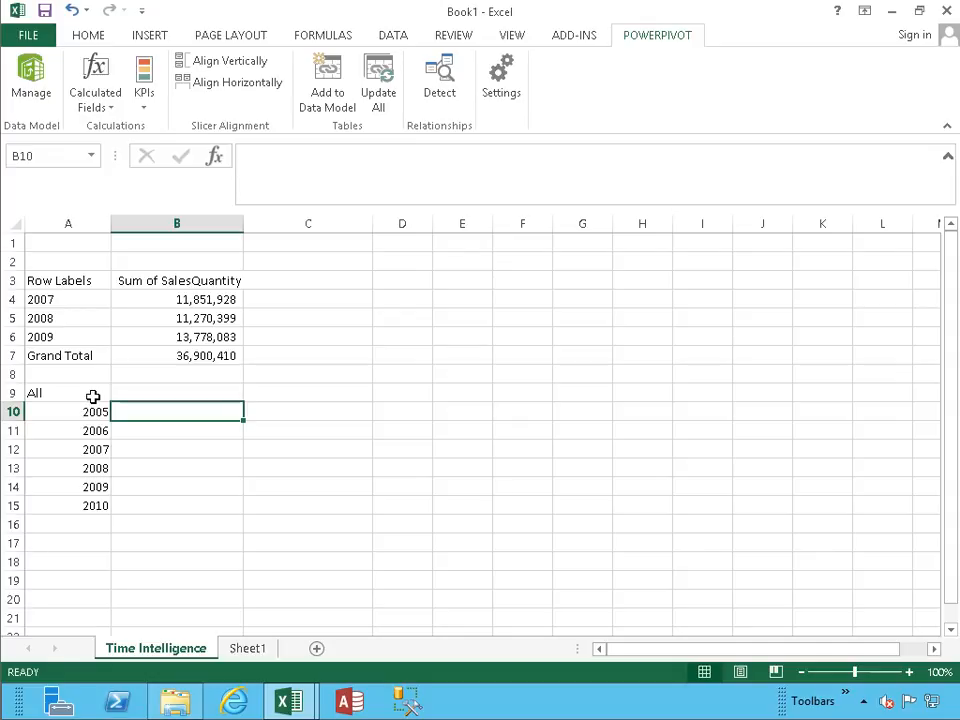
{"action": "type", "text": "=cube"}
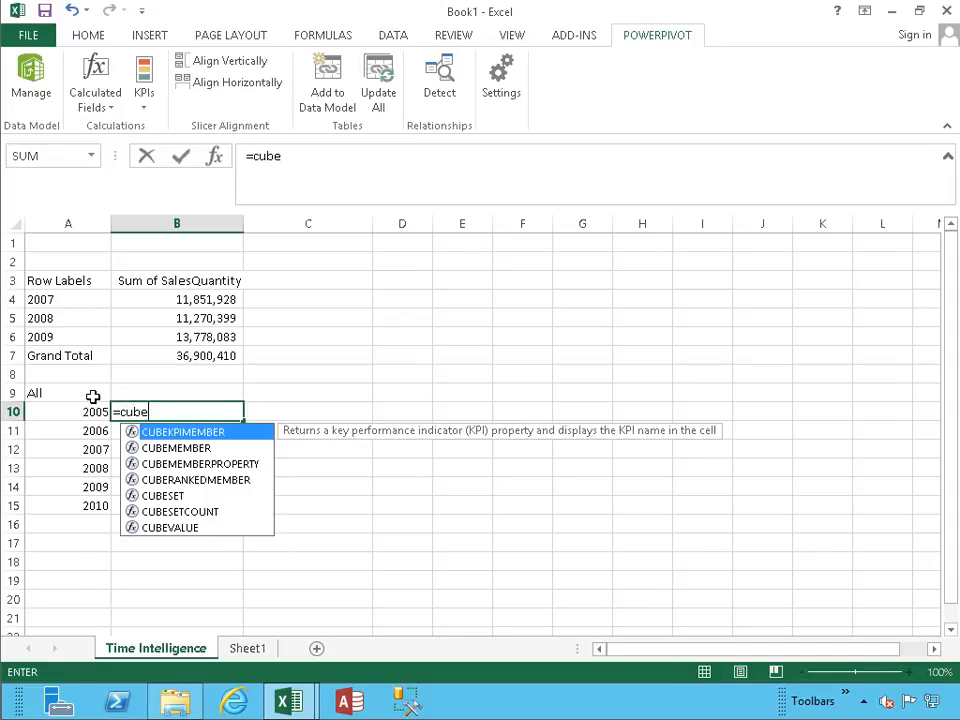
{"action": "key", "text": "Down"}
{"action": "key", "text": "Down"}
{"action": "key", "text": "Down"}
{"action": "key", "text": "Down"}
{"action": "key", "text": "Down"}
{"action": "key", "text": "Up"}
{"action": "key", "text": "Up"}
{"action": "key", "text": "Up"}
{"action": "key", "text": "Up"}
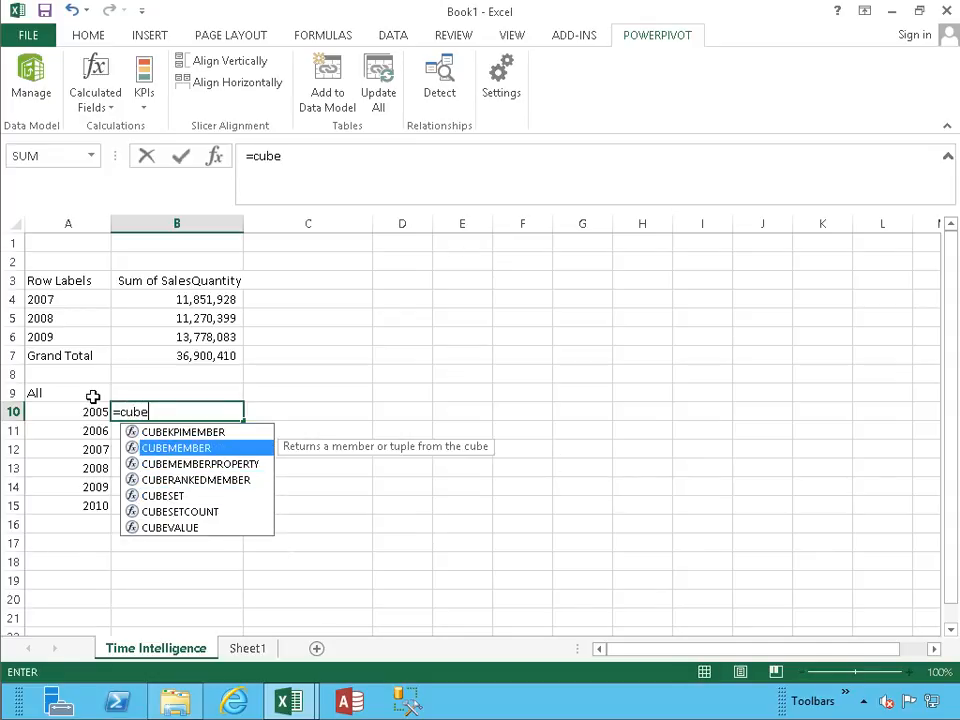
{"action": "key", "text": "Tab"}
{"action": "type", "text": "\""}
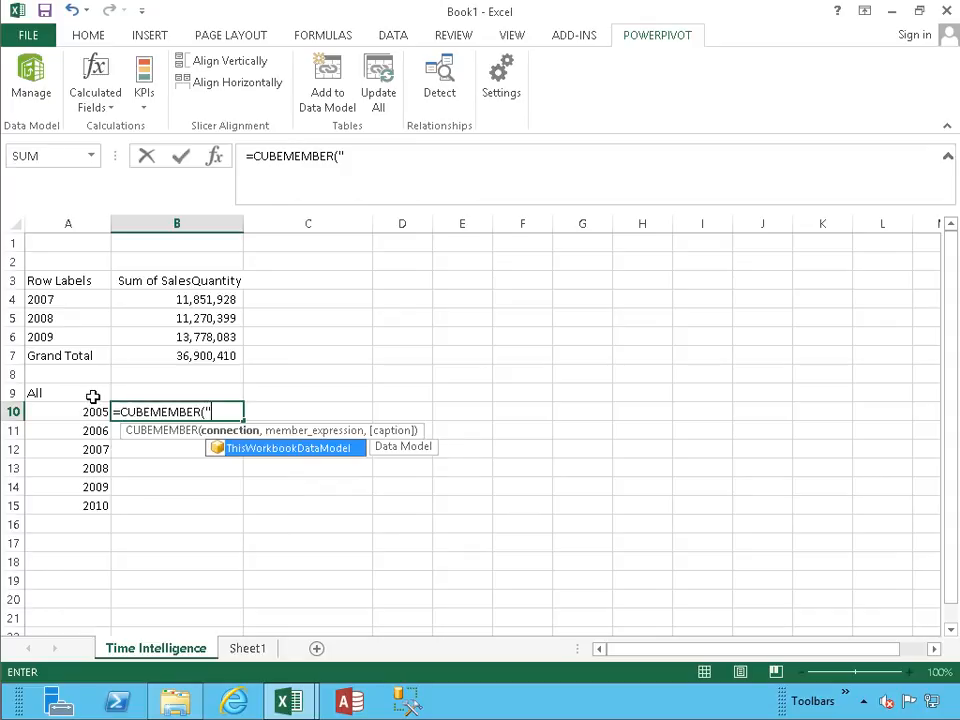
{"action": "key", "text": "Tab"}
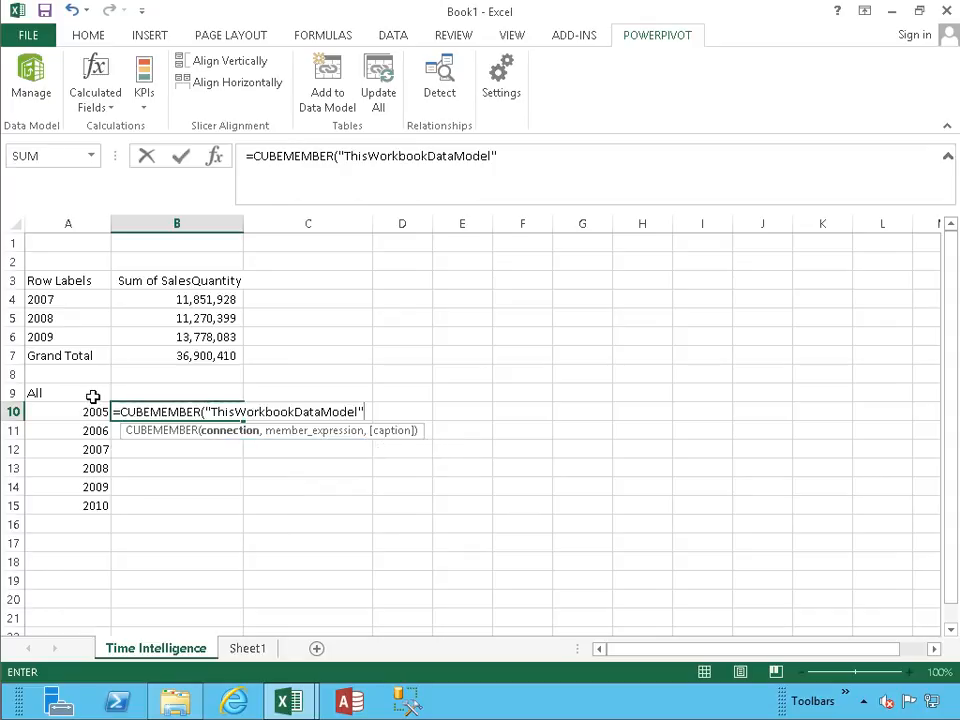
Add [DimDate].[CalendarYear] as the opening of the B10 formula's member expression.
{"action": "type", "text": ",\""}
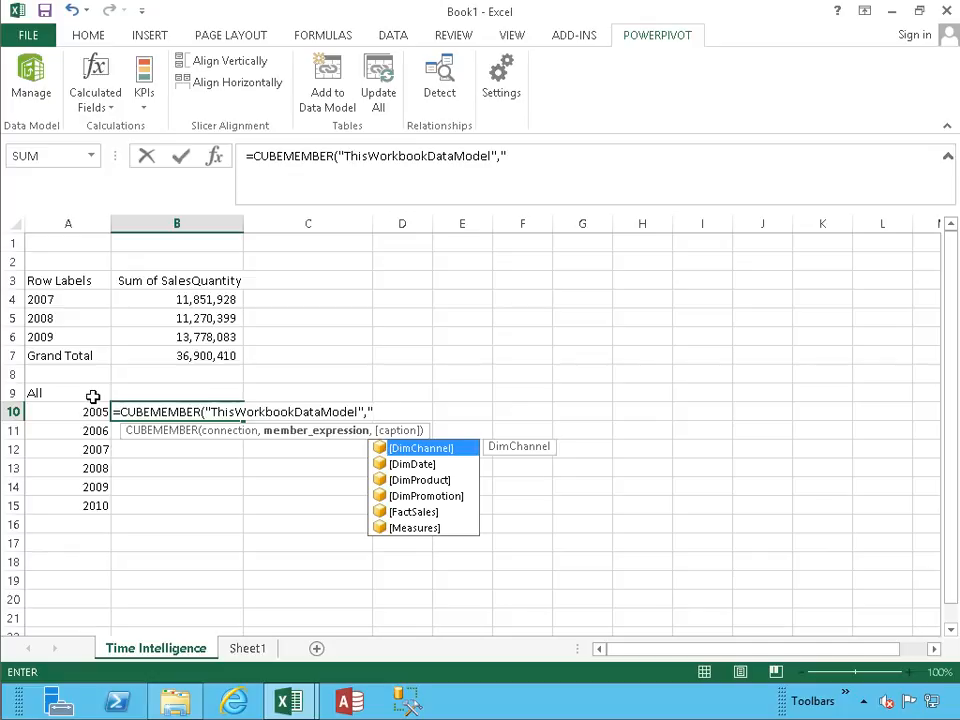
{"action": "key", "text": "Down"}
{"action": "key", "text": "Tab"}
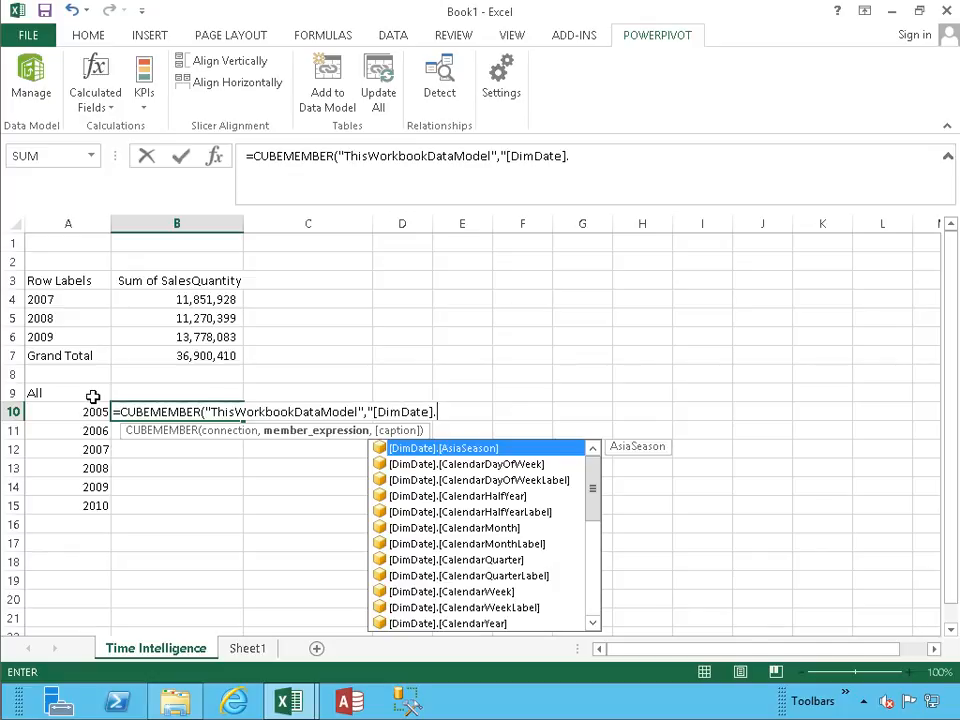
{"action": "key", "text": "Down"}
{"action": "key", "text": "Down"}
{"action": "key", "text": "Down"}
{"action": "key", "text": "Down"}
{"action": "key", "text": "Down"}
{"action": "key", "text": "Down"}
{"action": "key", "text": "Down"}
{"action": "key", "text": "Down"}
{"action": "key", "text": "Down"}
{"action": "key", "text": "Down"}
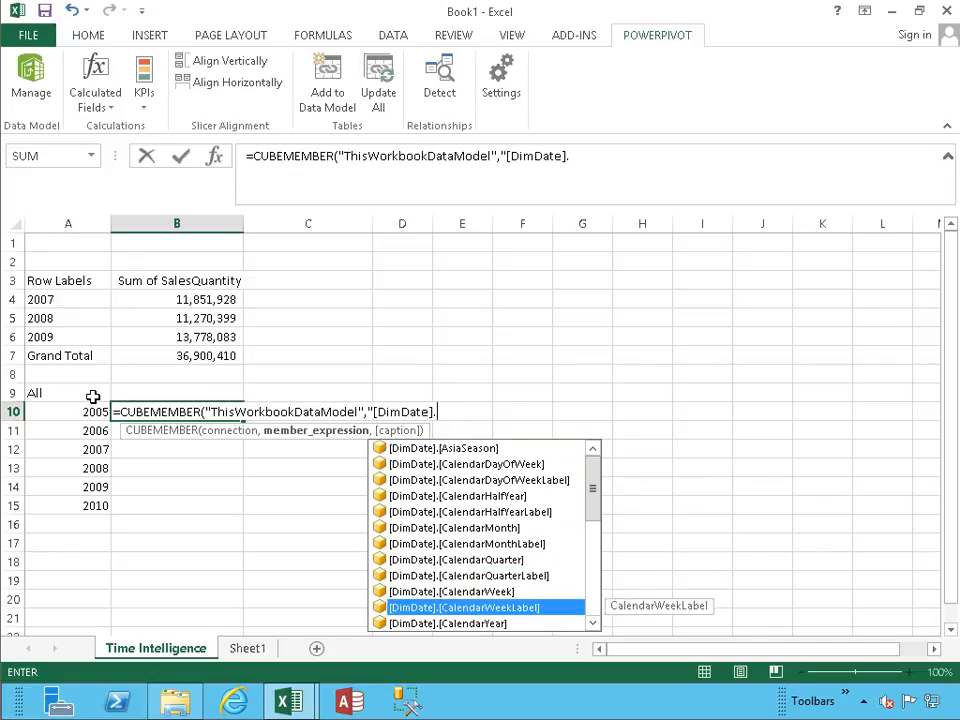
{"action": "key", "text": "Down"}
{"action": "key", "text": "Tab"}
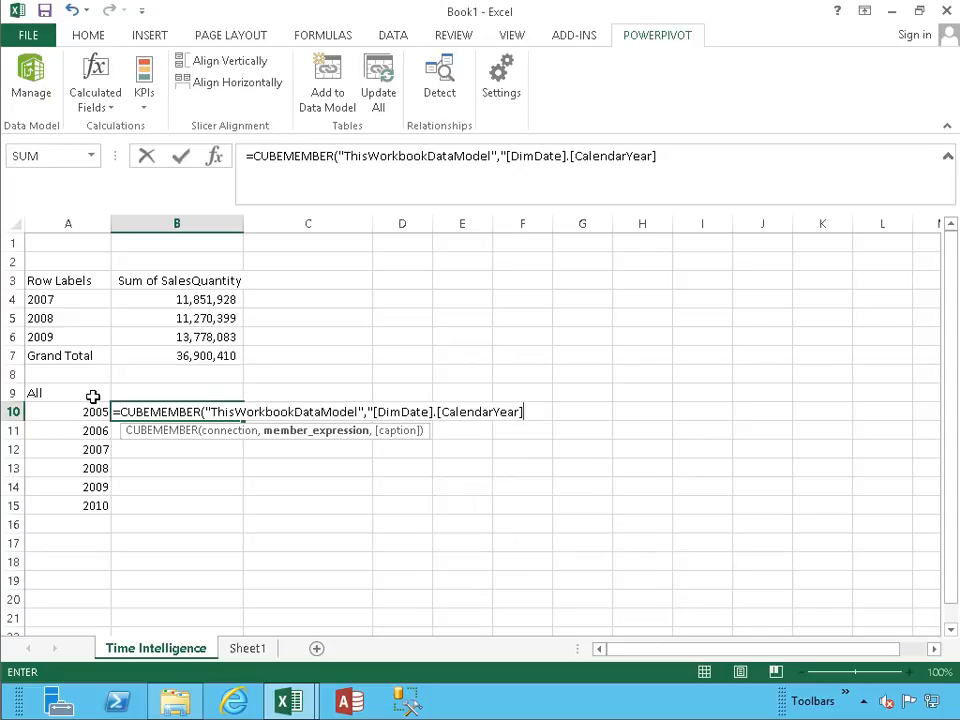
Complete the B10 formula by appending .["&a10&"]" so that the member is taken from the year in A10.
{"action": "type", "text": ".[\"&a10"}
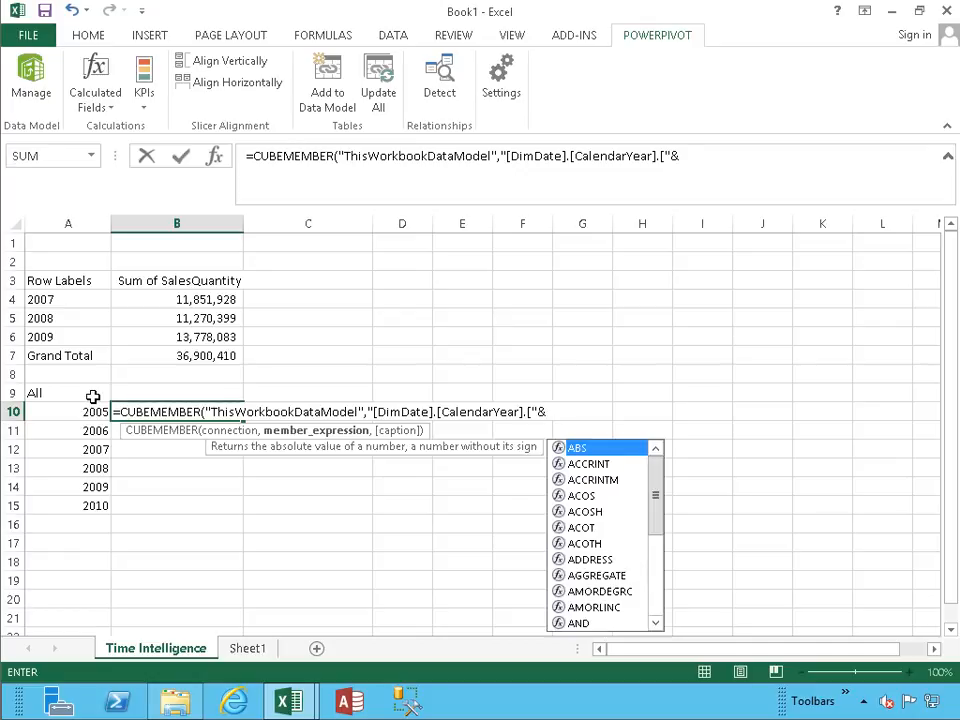
{"action": "type", "text": "&\""}
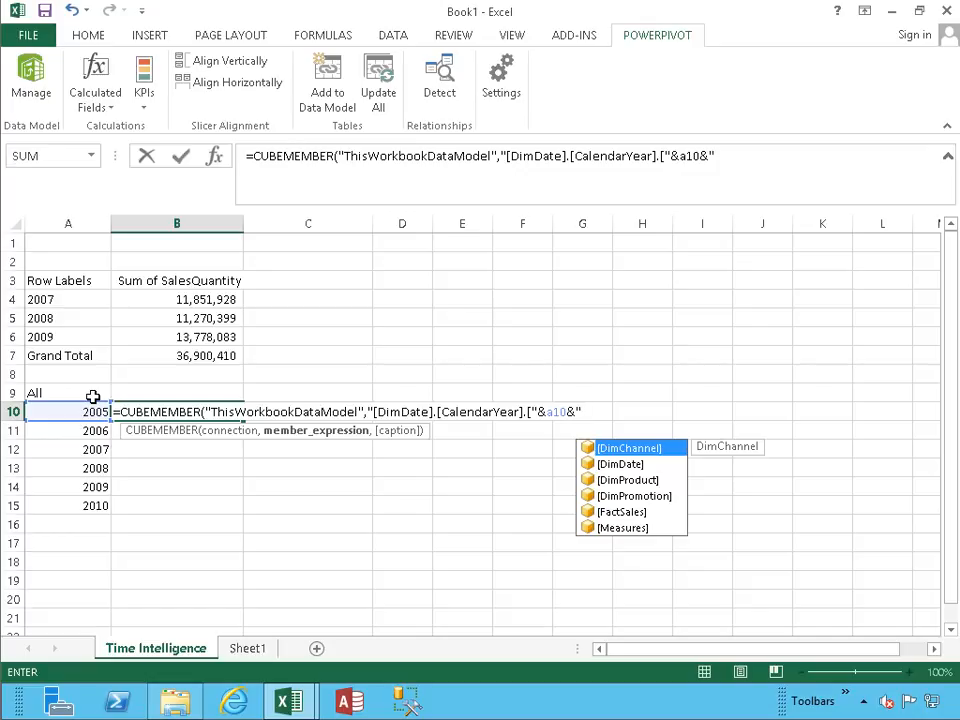
{"action": "type", "text": "]\")"}
{"action": "key", "text": "Return"}
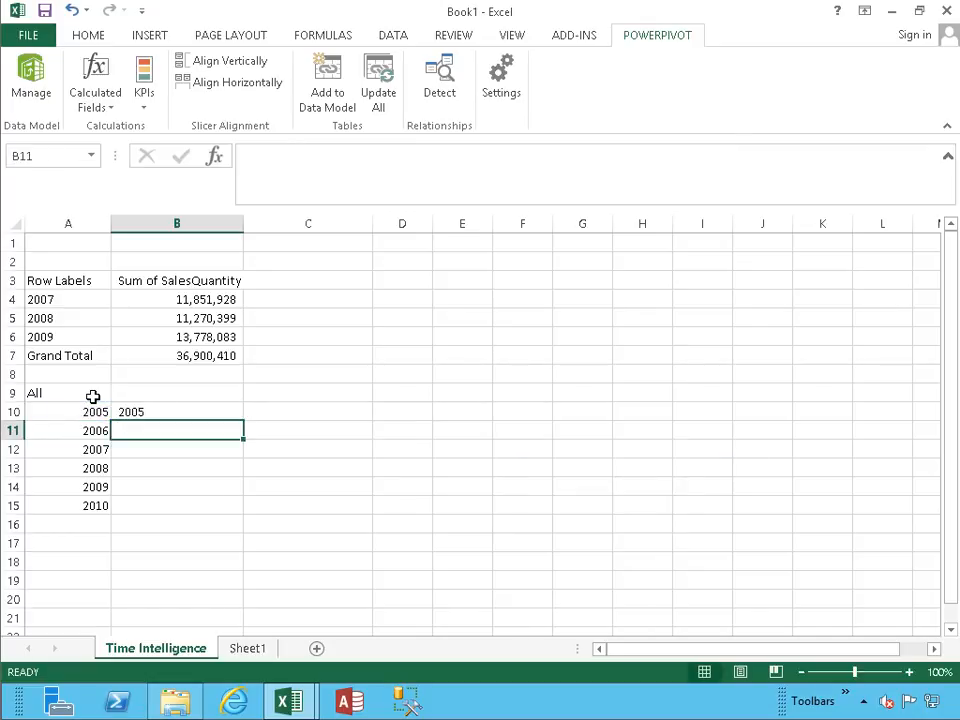
Copy the CUBEMEMBER formula from B10 down to B11:B15 so that every listed year has its own member.
{"action": "key", "text": "Up"}
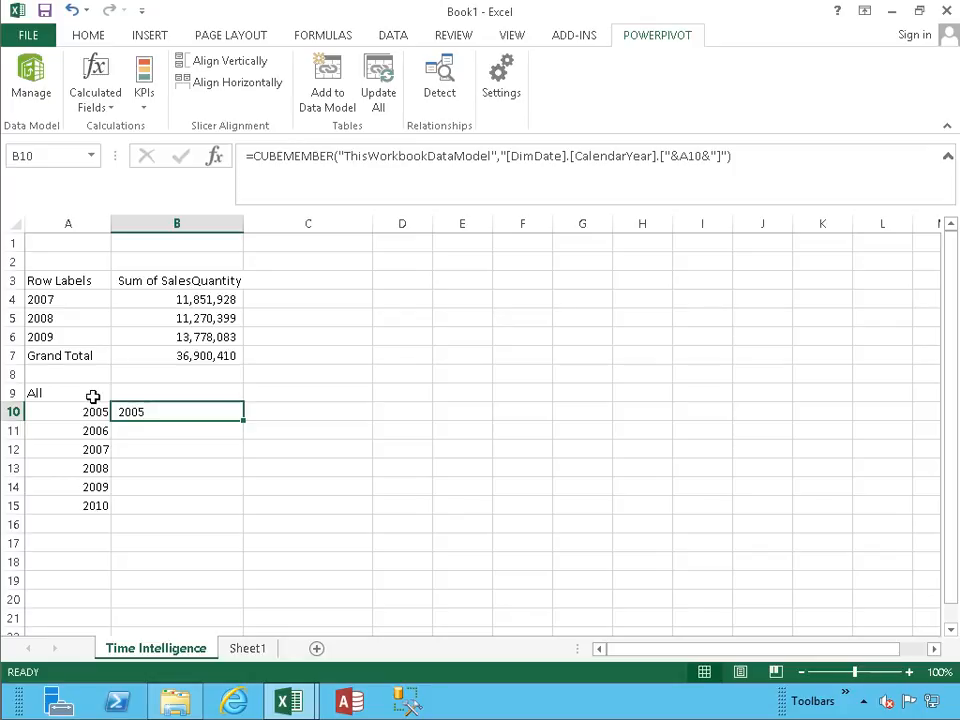
{"action": "key", "text": "Left"}
{"action": "key", "text": "Down"}
{"action": "key", "text": "Up"}
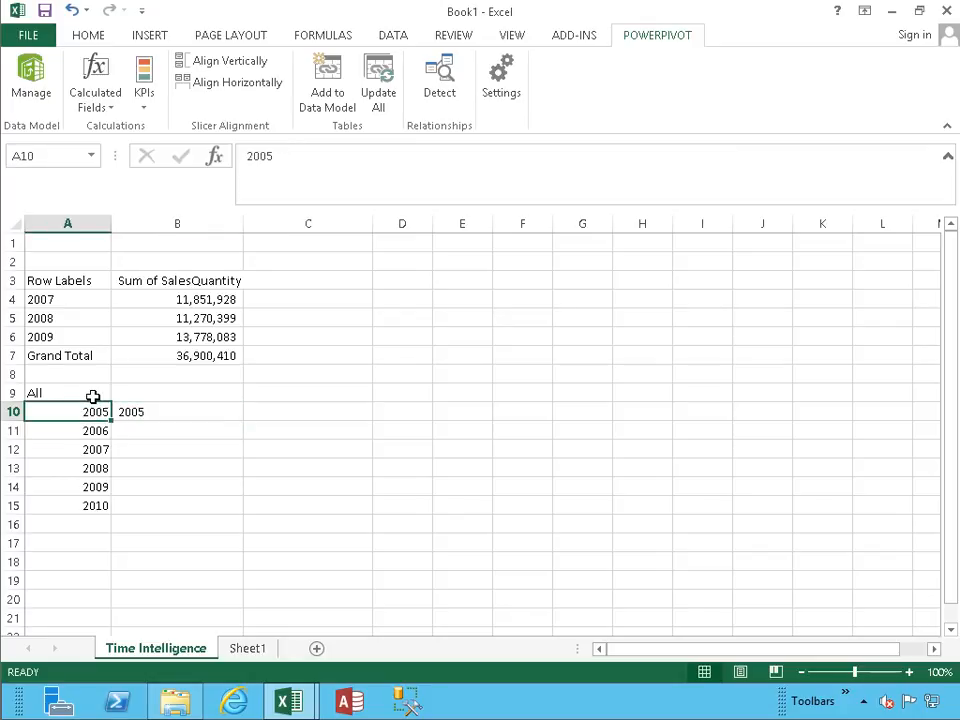
{"action": "key", "text": "Right"}
{"action": "key", "text": "ctrl+c"}
{"action": "key", "text": "Down"}
{"action": "key", "text": "shift+Down"}
{"action": "key", "text": "shift+Down"}
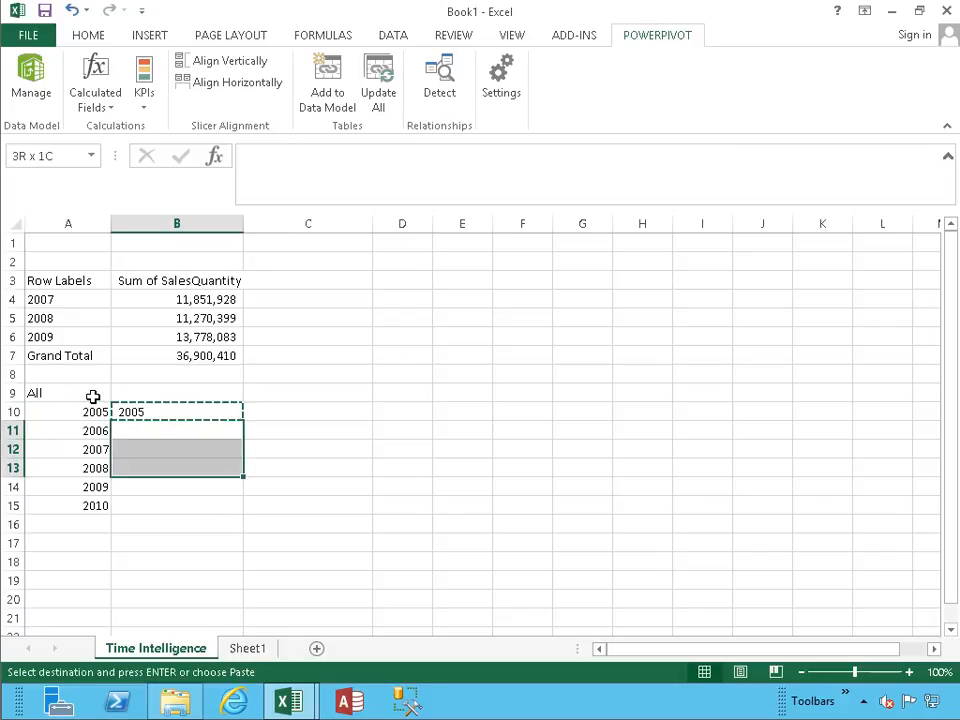
{"action": "key", "text": "shift+Down"}
{"action": "key", "text": "shift+Down"}
{"action": "key", "text": "Return"}
{"action": "key", "text": "Up"}
{"action": "key", "text": "Up"}
{"action": "key", "text": "Down"}
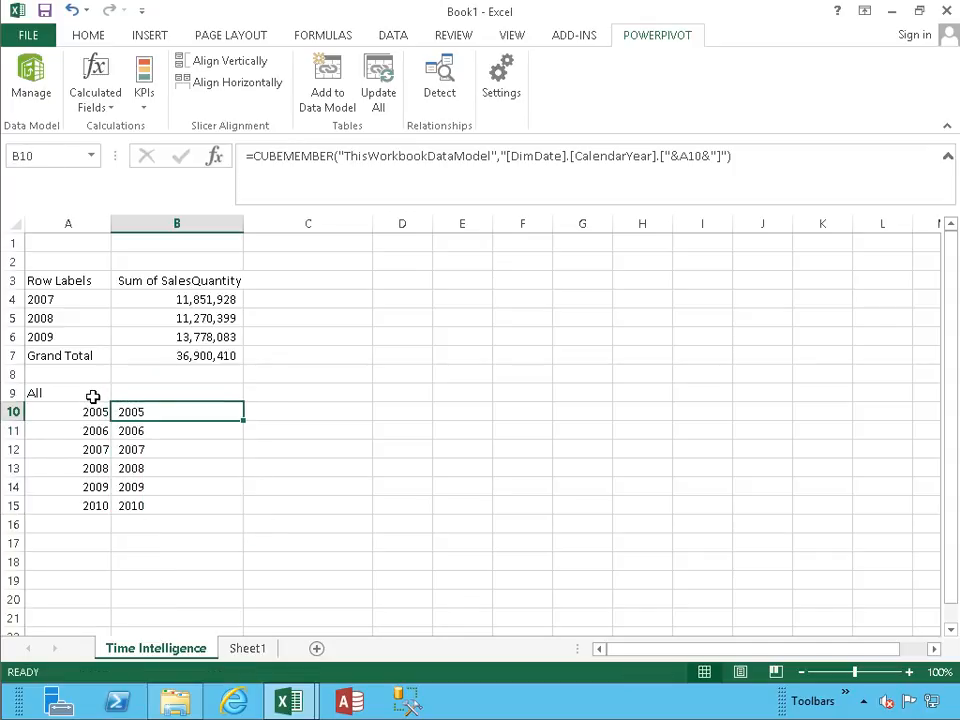
Start a CUBEVALUE formula in C10 with ThisWorkbookDataModel as its connection.
{"action": "key", "text": "Right"}
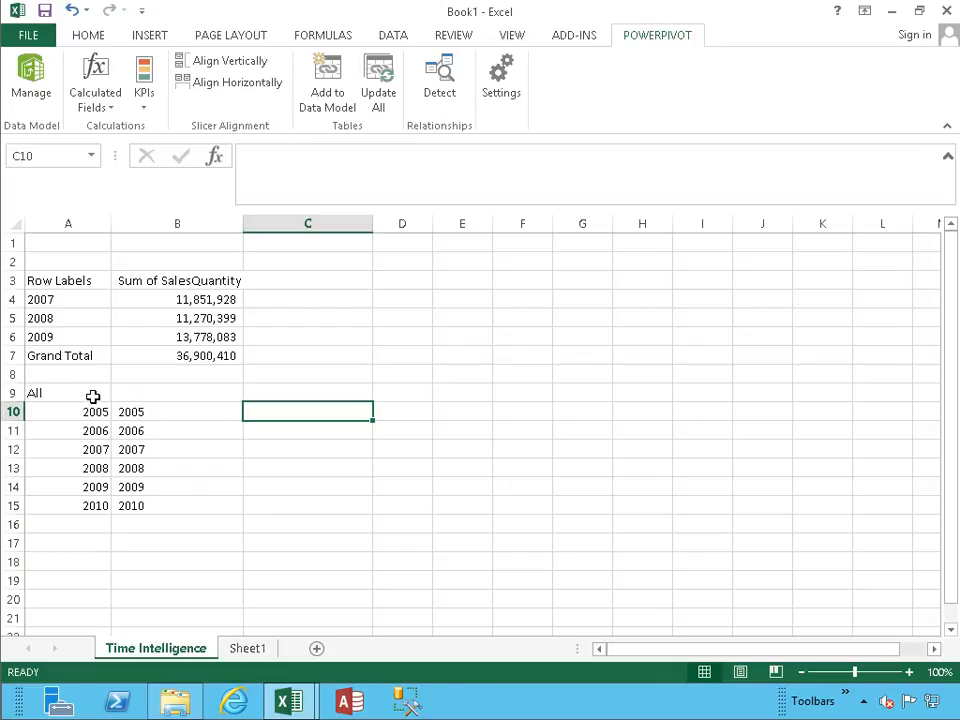
{"action": "type", "text": "=cube"}
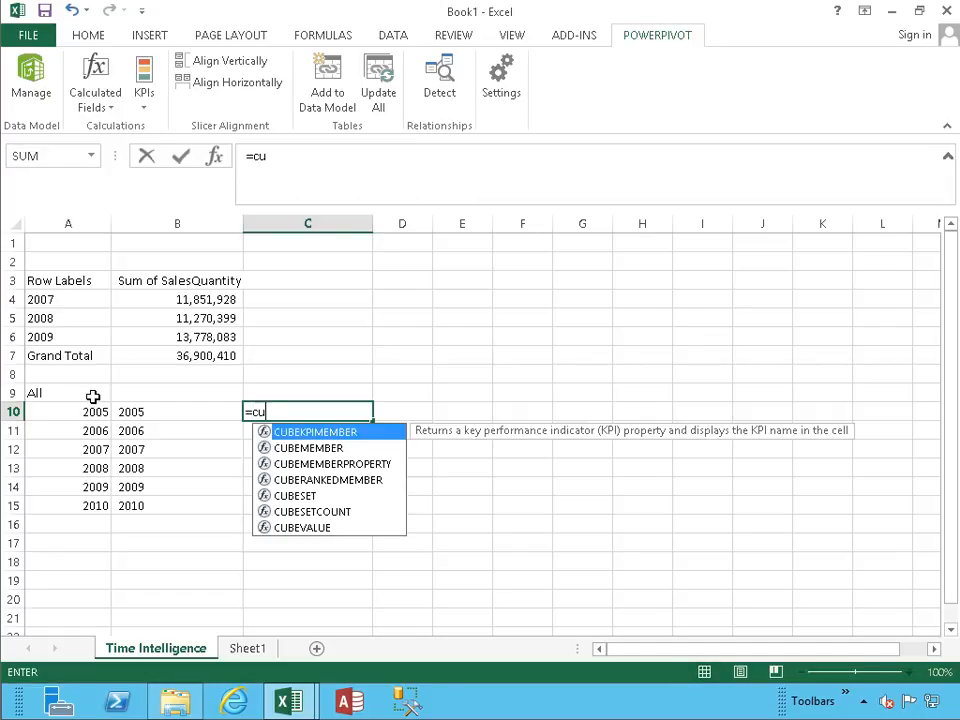
{"action": "key", "text": "Down"}
{"action": "key", "text": "Down"}
{"action": "key", "text": "Down"}
{"action": "key", "text": "Down"}
{"action": "key", "text": "Down"}
{"action": "key", "text": "Down"}
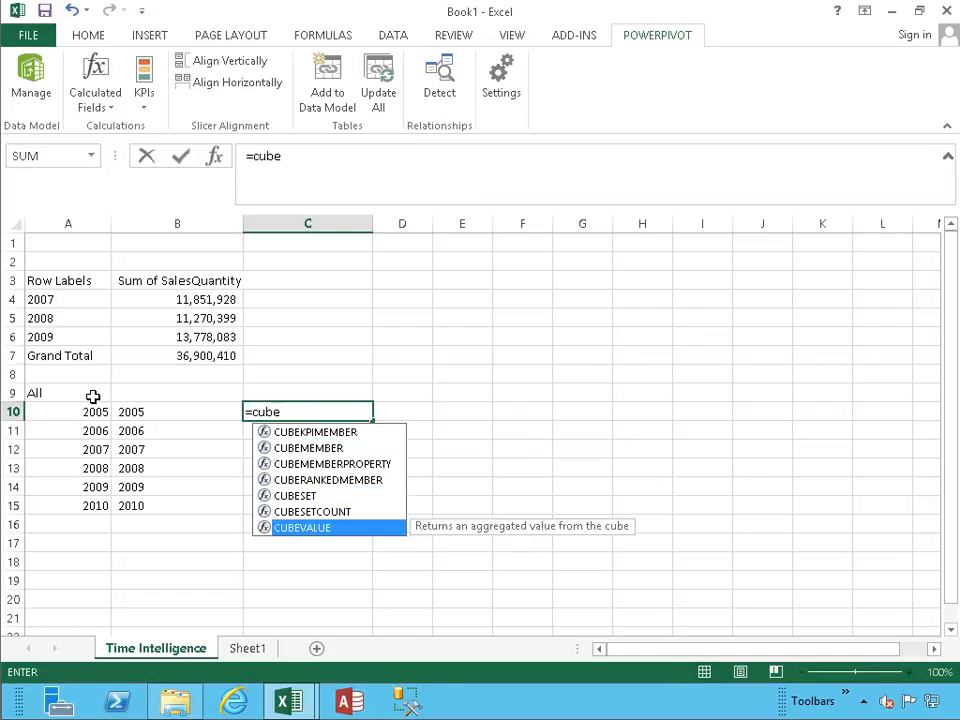
{"action": "key", "text": "Tab"}
{"action": "type", "text": "\""}
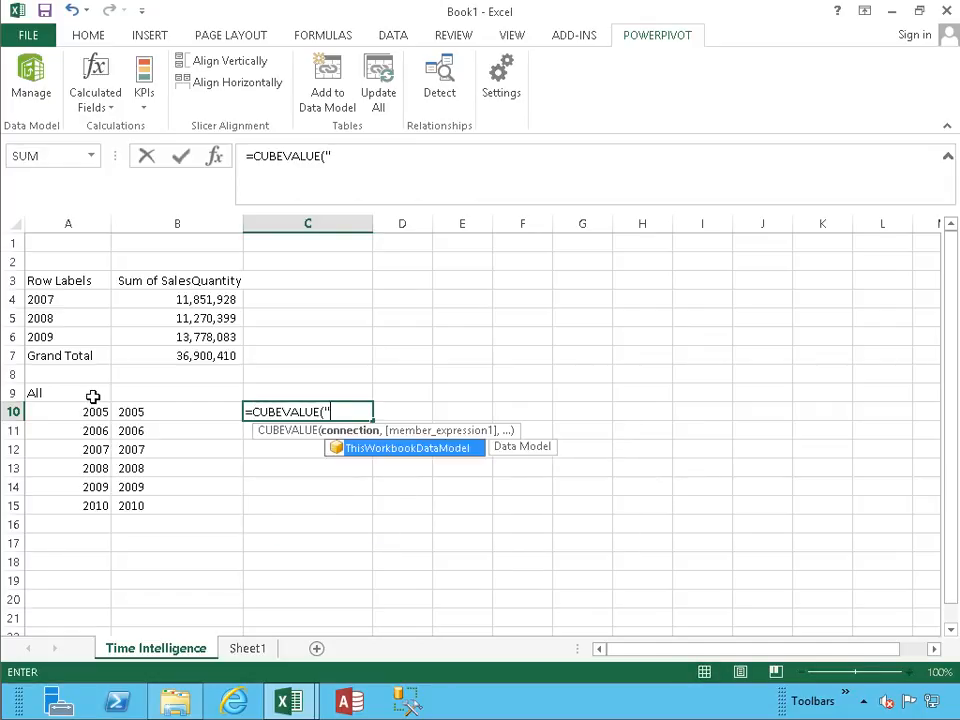
{"action": "key", "text": "Tab"}
{"action": "type", "text": ","}
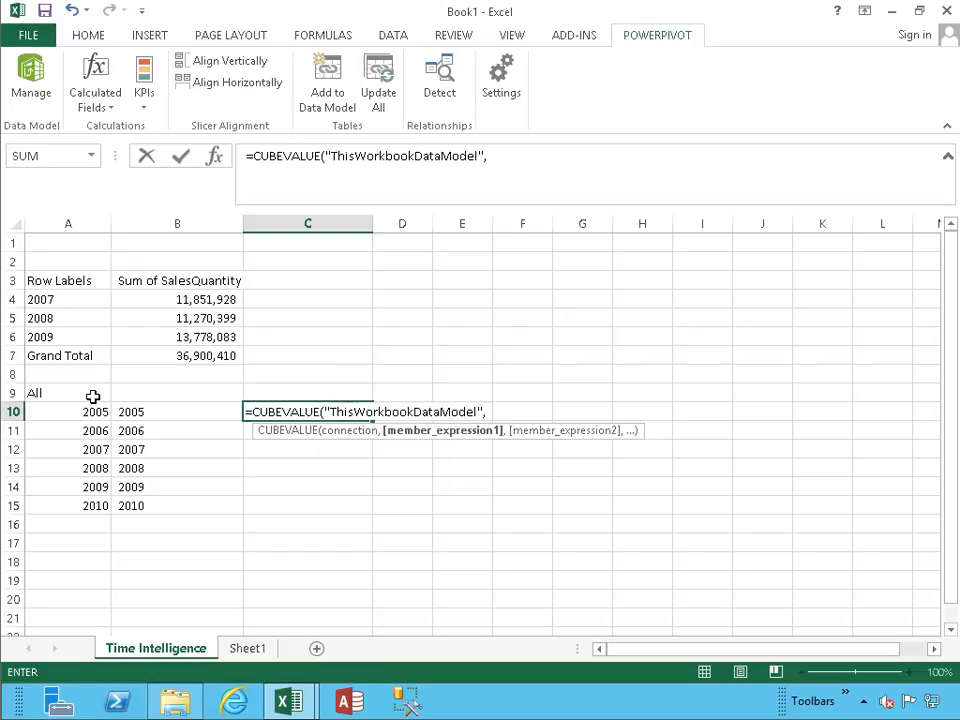
{"action": "type", "text": "$b$3"}
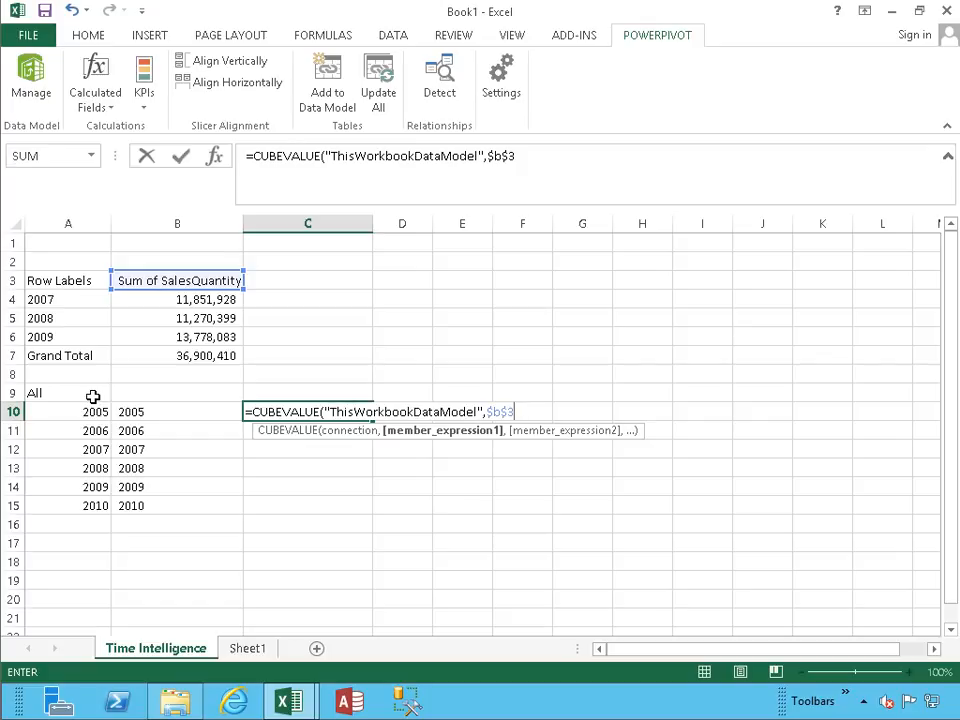
{"action": "type", "text": ",b10)"}
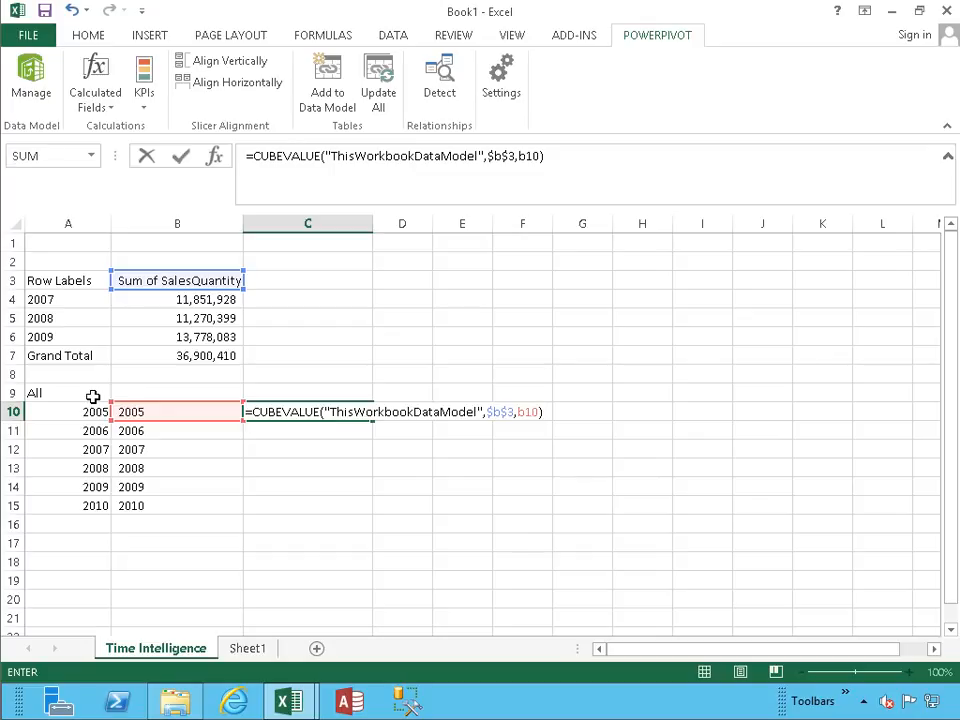
Complete the C10 formula with $B$3 and B10 as its member expressions.
{"action": "key", "text": "Return"}
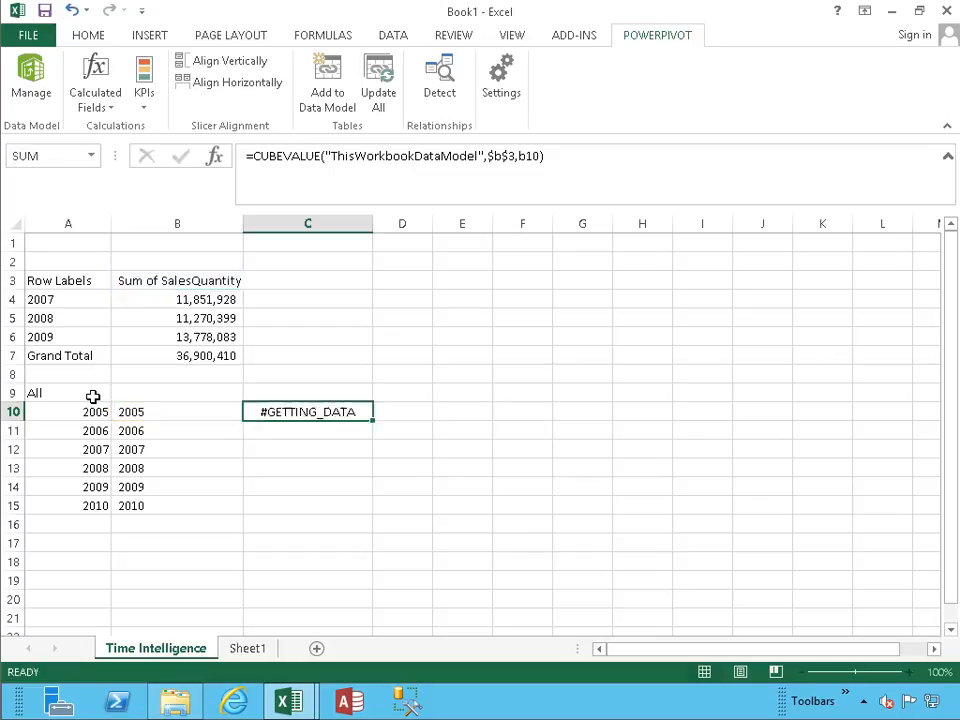
Copy the CUBEVALUE formula from C10 down to C11:C15.
{"action": "key", "text": "Up"}
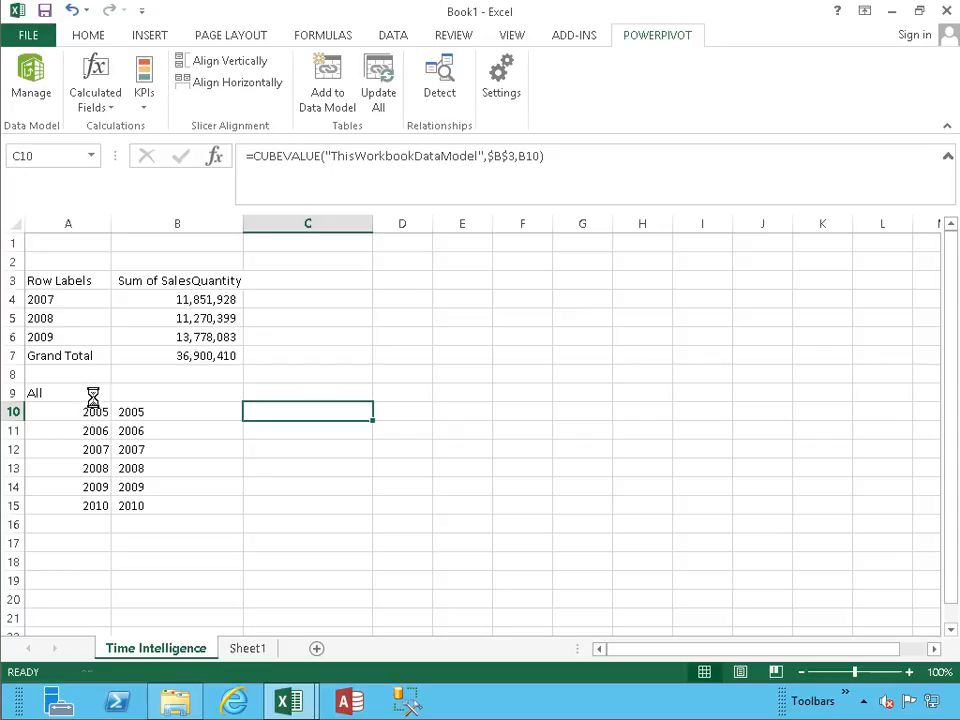
{"action": "key", "text": "ctrl+c"}
{"action": "key", "text": "Down"}
{"action": "key", "text": "shift+Down"}
{"action": "key", "text": "shift+Down"}
{"action": "key", "text": "shift+Down"}
{"action": "key", "text": "shift+Down"}
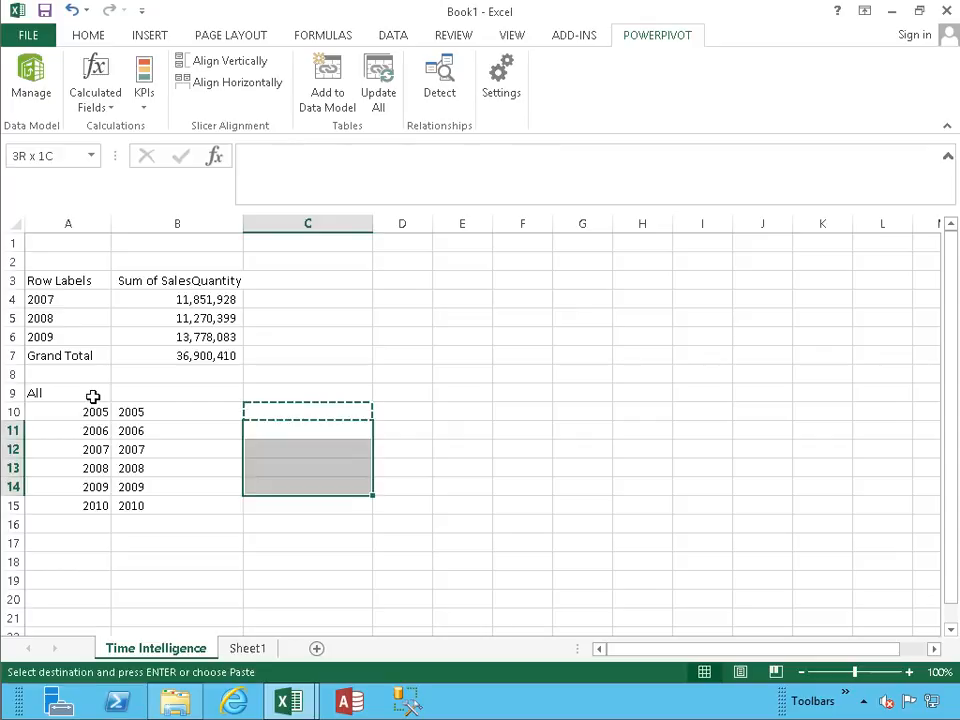
{"action": "key", "text": "Return"}
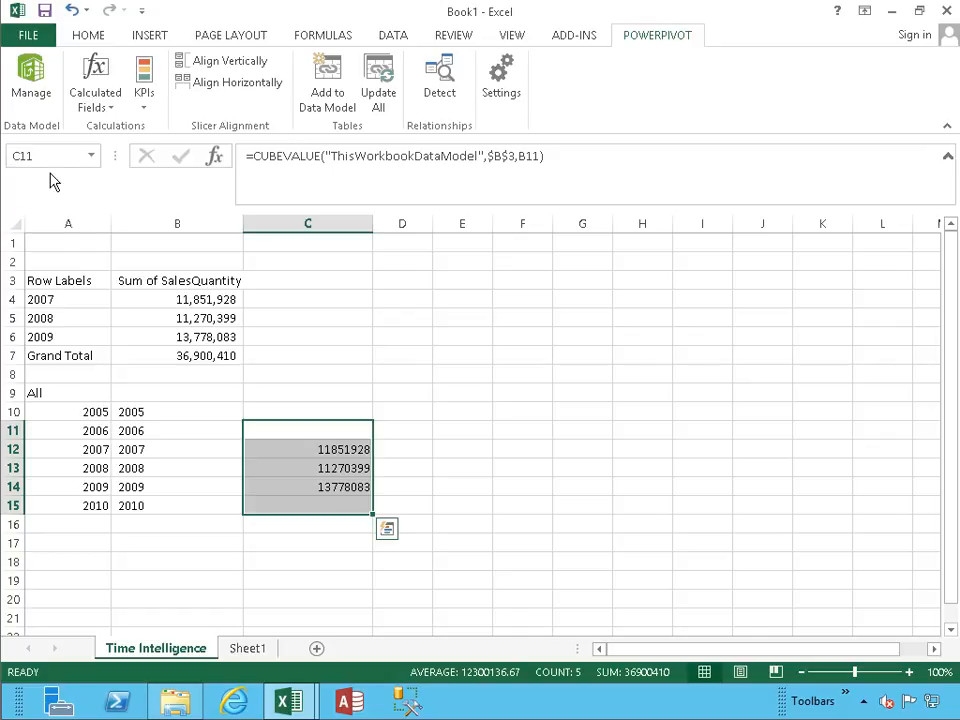
Format column C with thousands separators and no decimal places.
{"action": "left_click", "coordinate": [318, 225]}
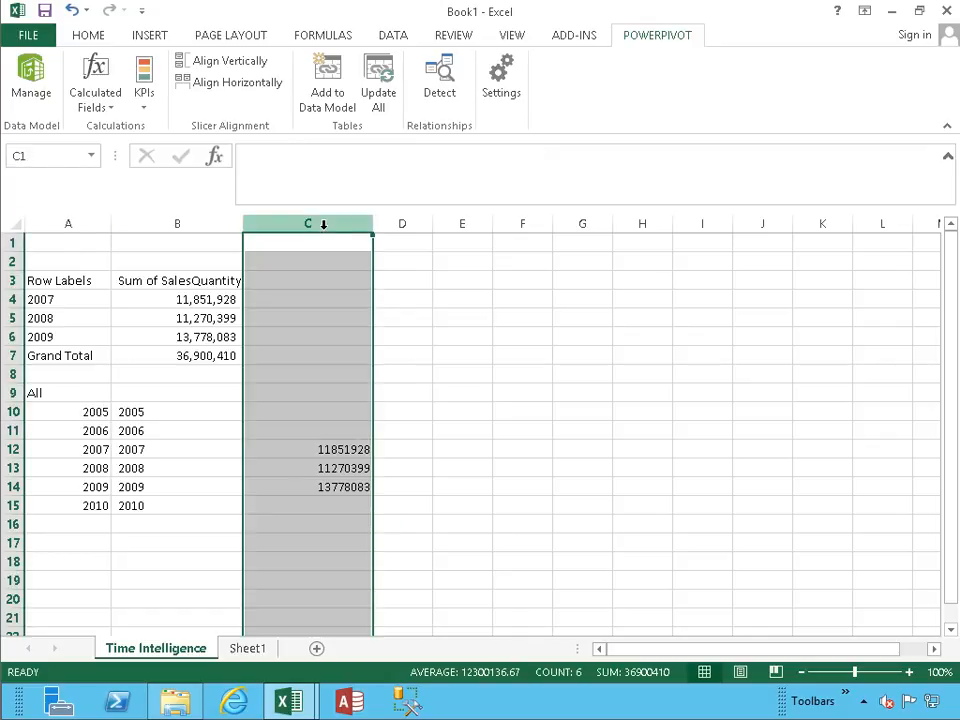
{"action": "left_click", "coordinate": [88, 36]}
{"action": "left_click", "coordinate": [499, 99]}
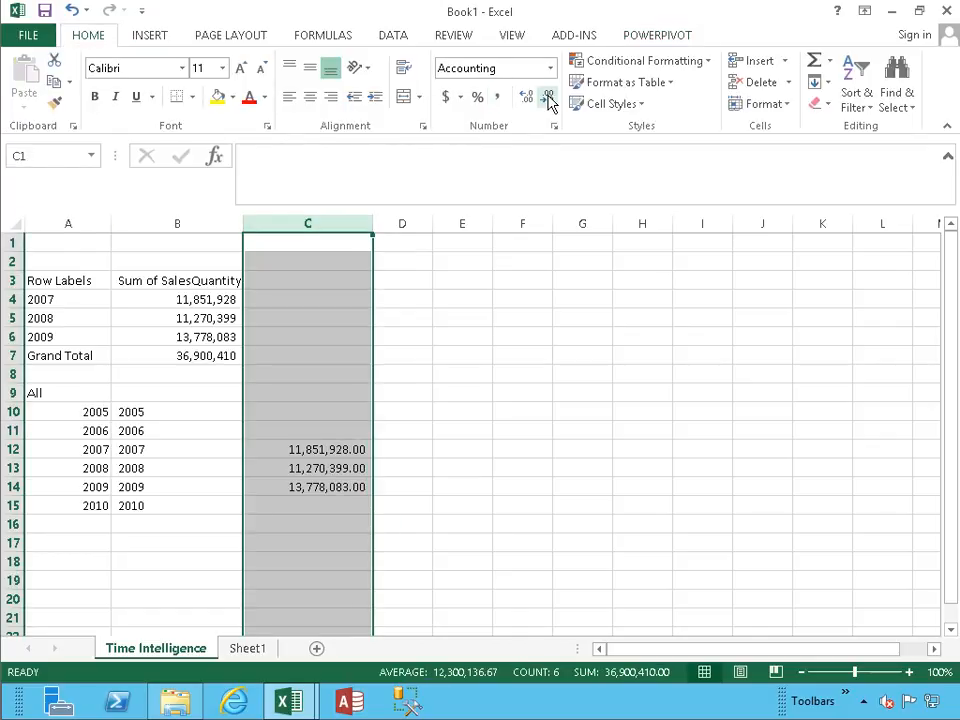
{"action": "left_click", "coordinate": [547, 96]}
{"action": "left_click", "coordinate": [547, 96]}
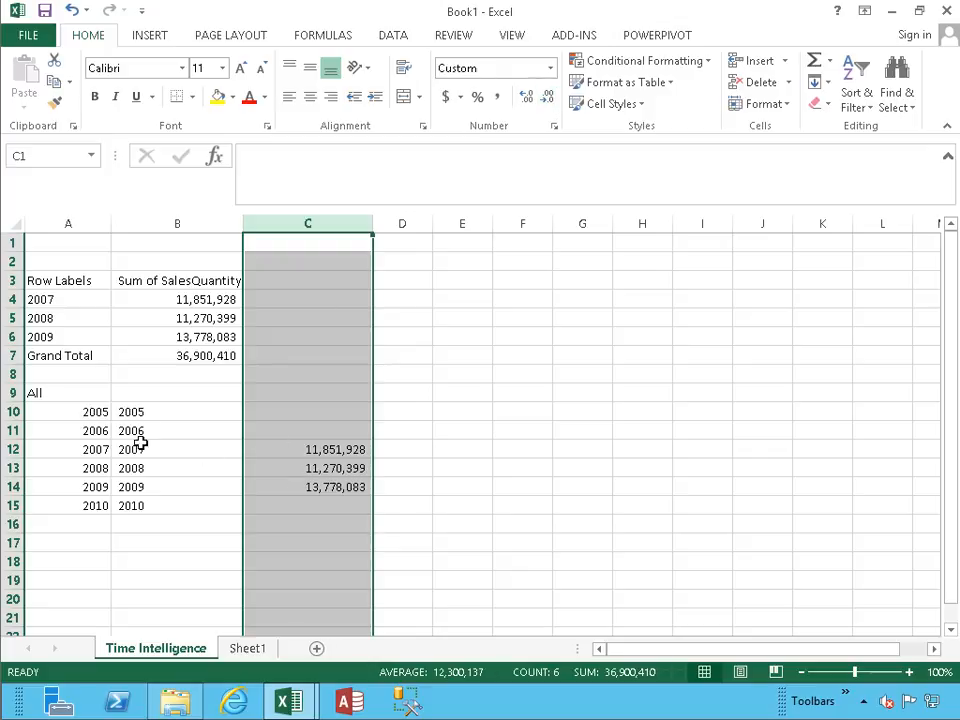
Compare the CUBEVALUE formulas in B4 and C10 with the years in column A and the CUBEMEMBER formulas in B10:B15.
{"action": "left_click", "coordinate": [160, 304]}
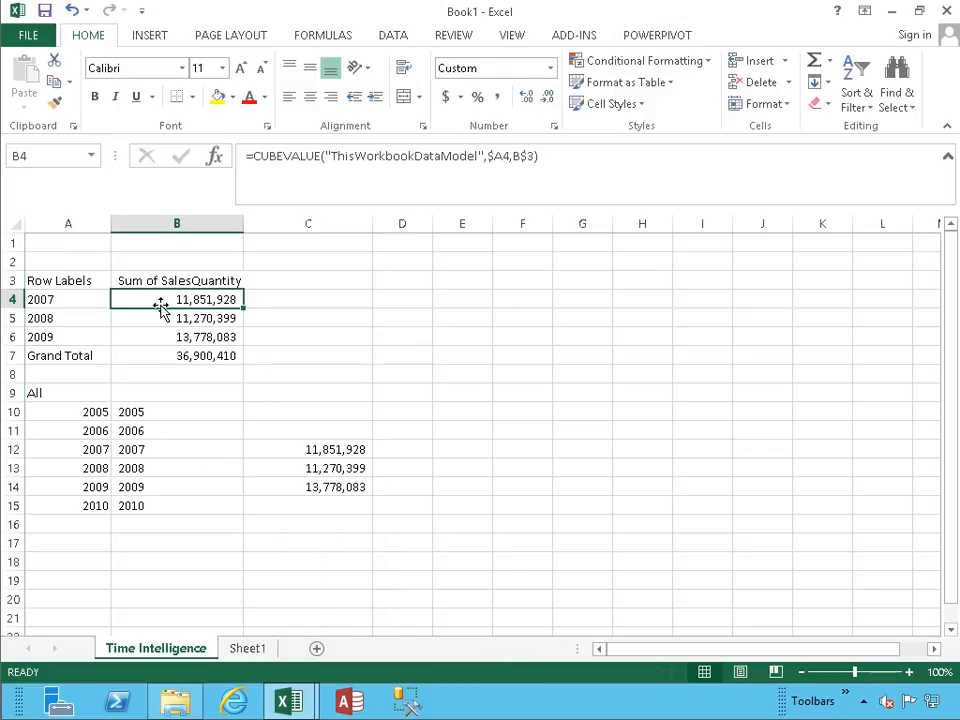
{"action": "left_click", "coordinate": [99, 451]}
{"action": "left_click", "coordinate": [92, 470]}
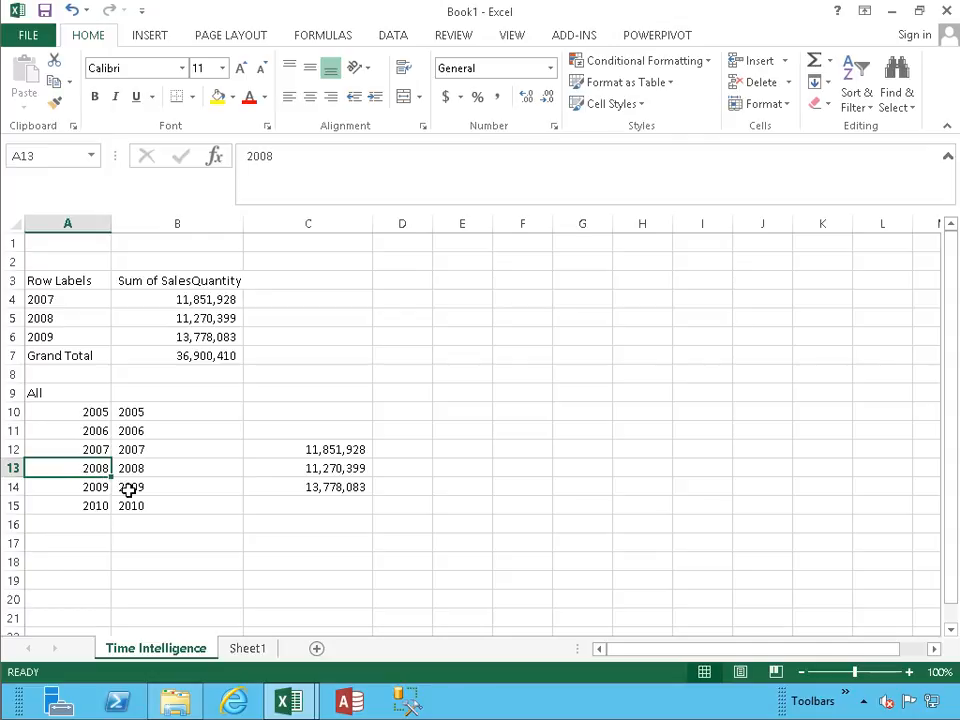
{"action": "left_click", "coordinate": [128, 490]}
{"action": "left_click", "coordinate": [221, 411]}
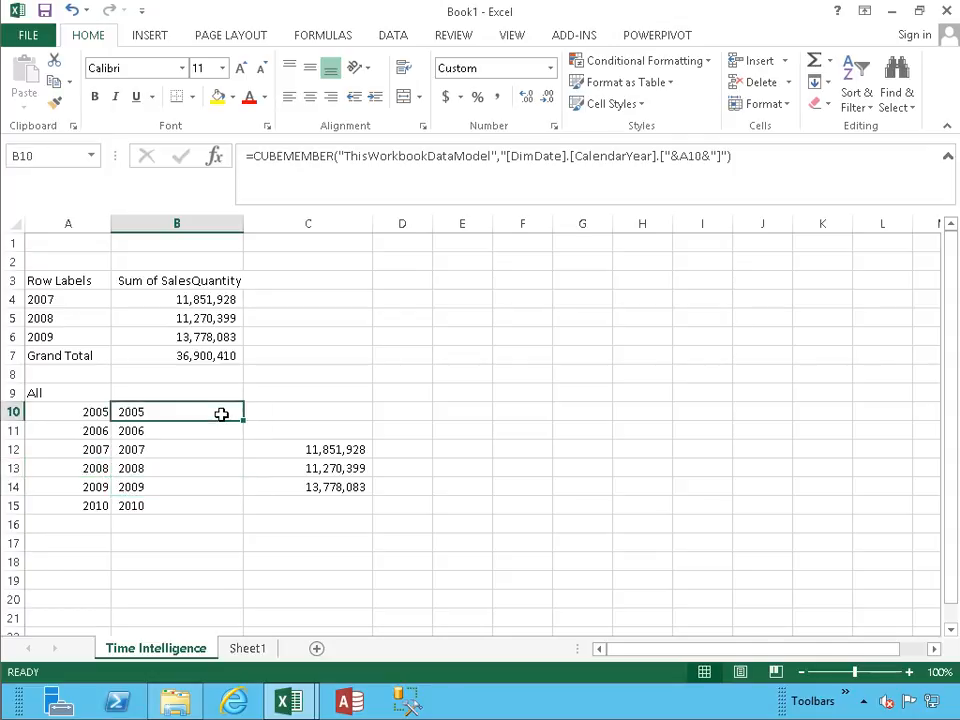
{"action": "left_click", "coordinate": [251, 408]}
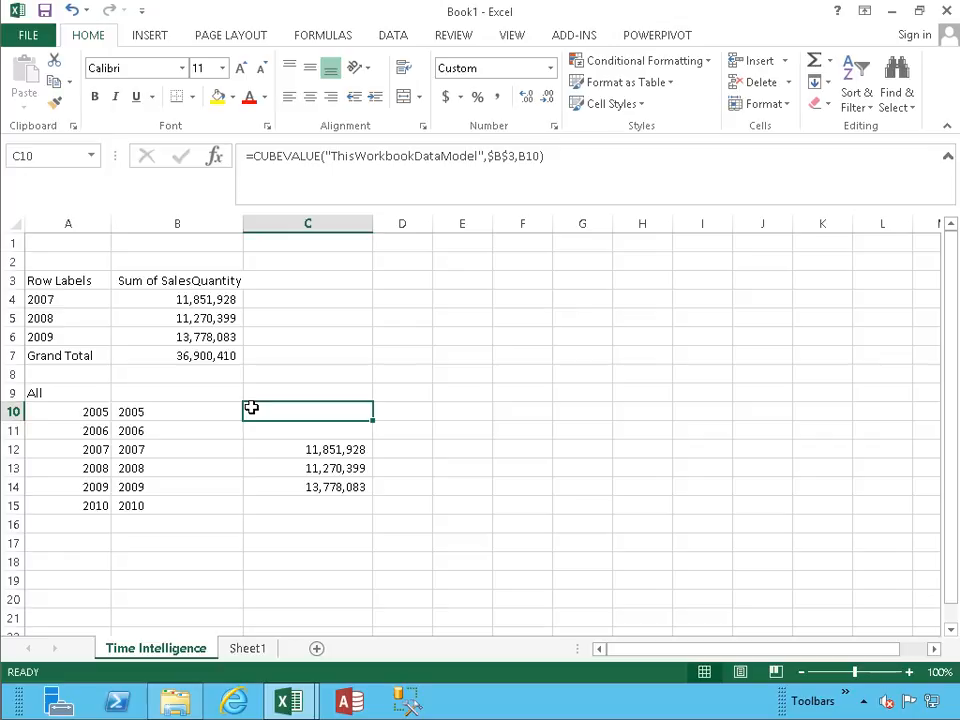
{"action": "left_click", "coordinate": [177, 414]}
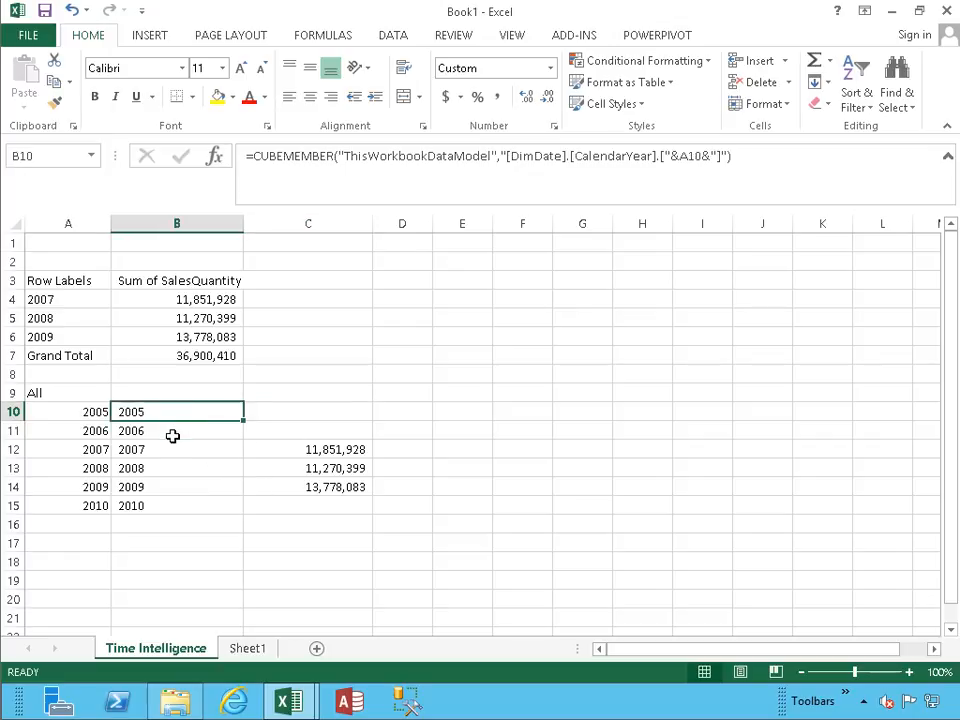
{"action": "left_click", "coordinate": [173, 435]}
{"action": "key", "text": "Down"}
{"action": "key", "text": "Down"}
{"action": "key", "text": "Down"}
{"action": "key", "text": "Down"}
{"action": "key", "text": "Down"}
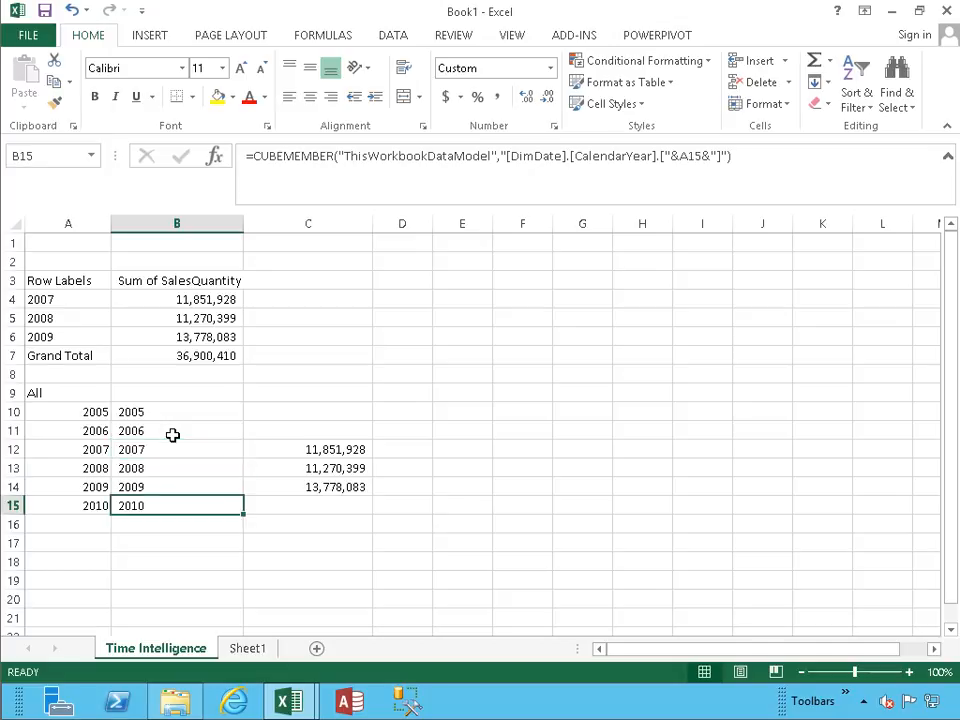
{"action": "key", "text": "Up"}
{"action": "key", "text": "Up"}
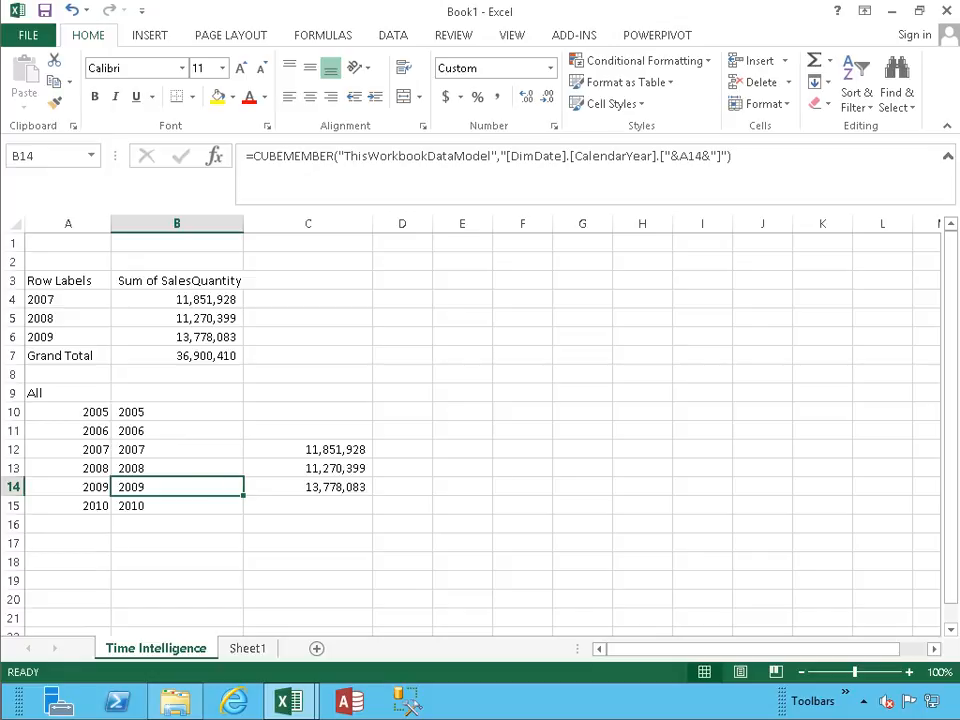
{"action": "left_click", "coordinate": [278, 405]}
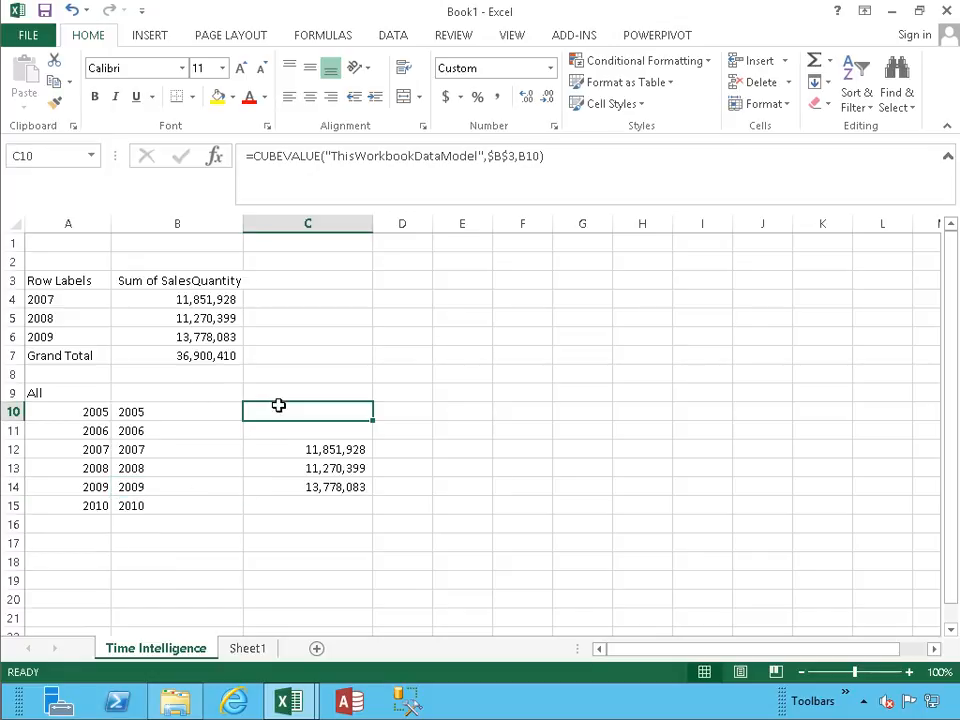
Insert a PivotTable at cell E2 of the existing worksheet, using the external connection Access ContosoSales.
{"action": "left_click", "coordinate": [471, 264]}
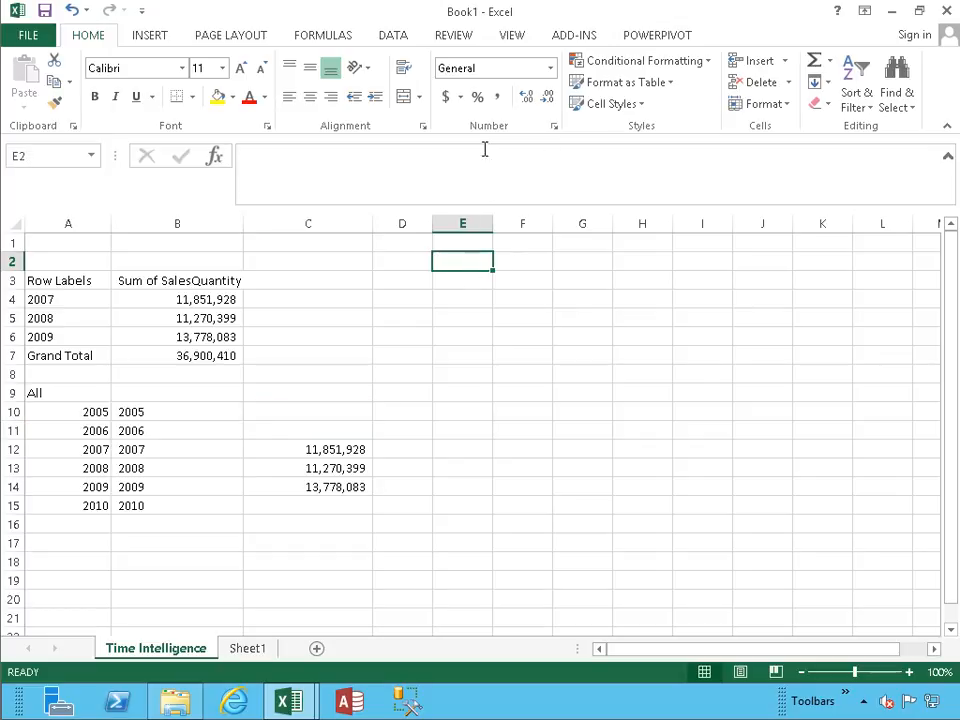
{"action": "left_click", "coordinate": [655, 35]}
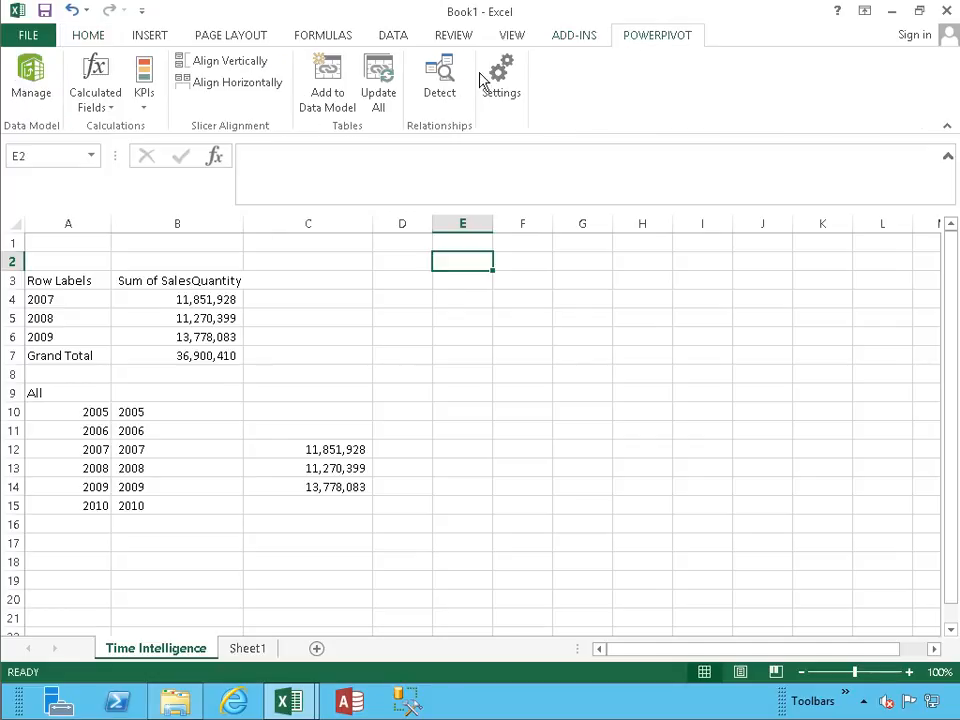
{"action": "left_click", "coordinate": [149, 35]}
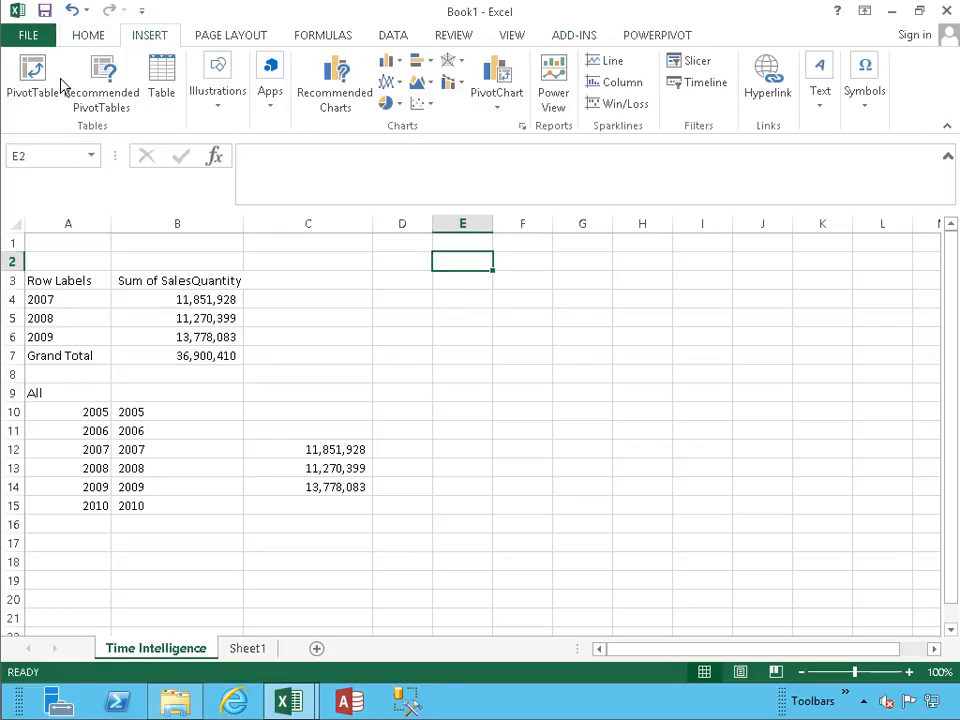
{"action": "left_click", "coordinate": [31, 78]}
{"action": "left_click", "coordinate": [551, 277]}
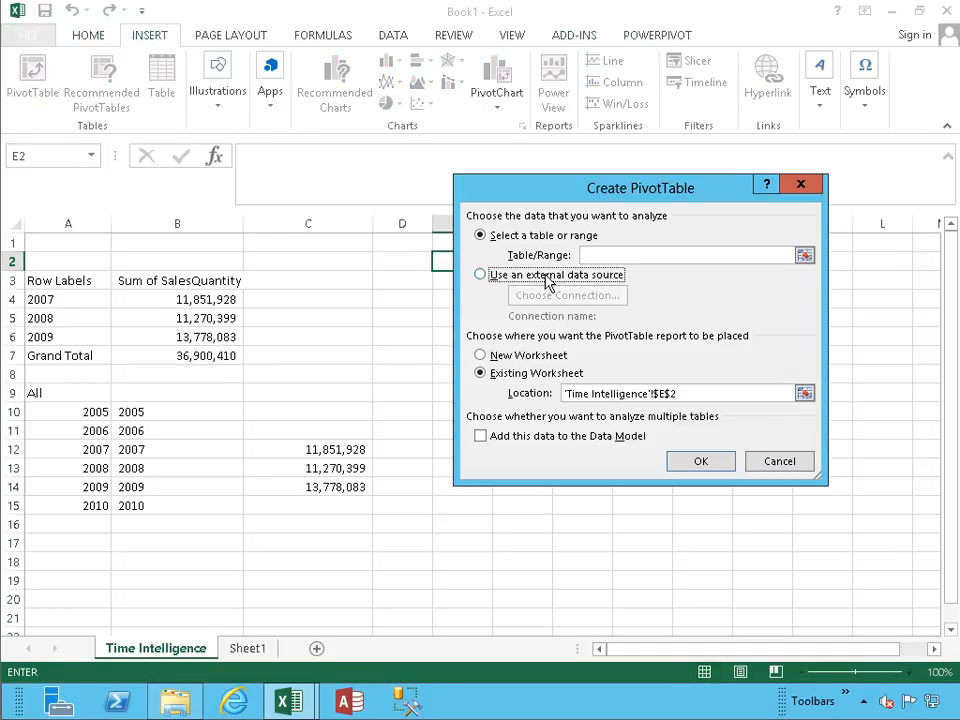
{"action": "left_click", "coordinate": [550, 296]}
{"action": "left_click", "coordinate": [735, 545]}
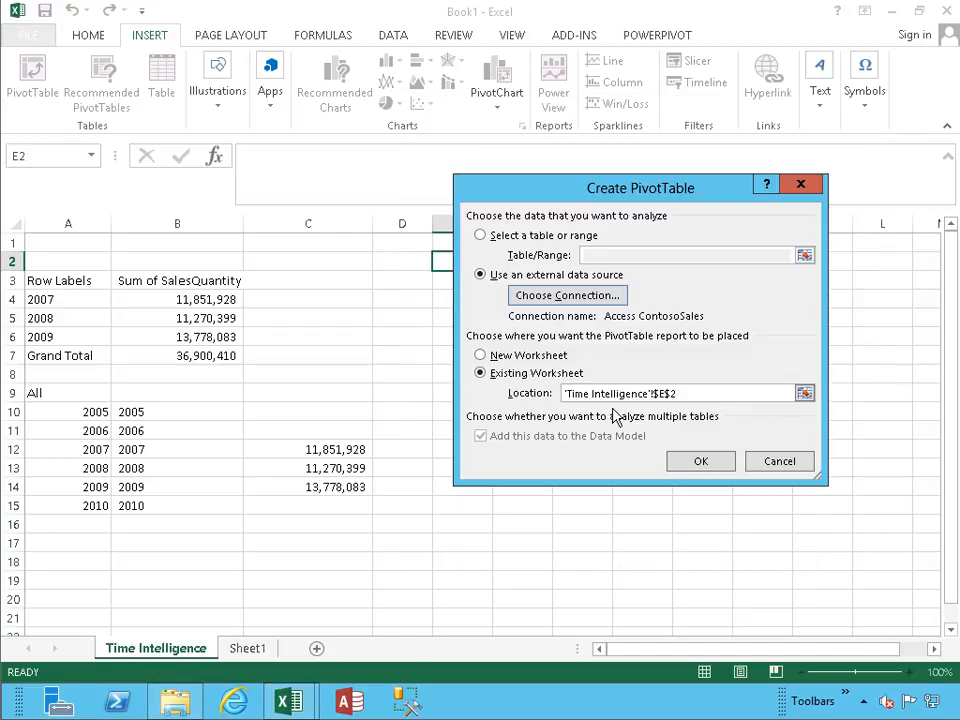
{"action": "left_click", "coordinate": [720, 465]}
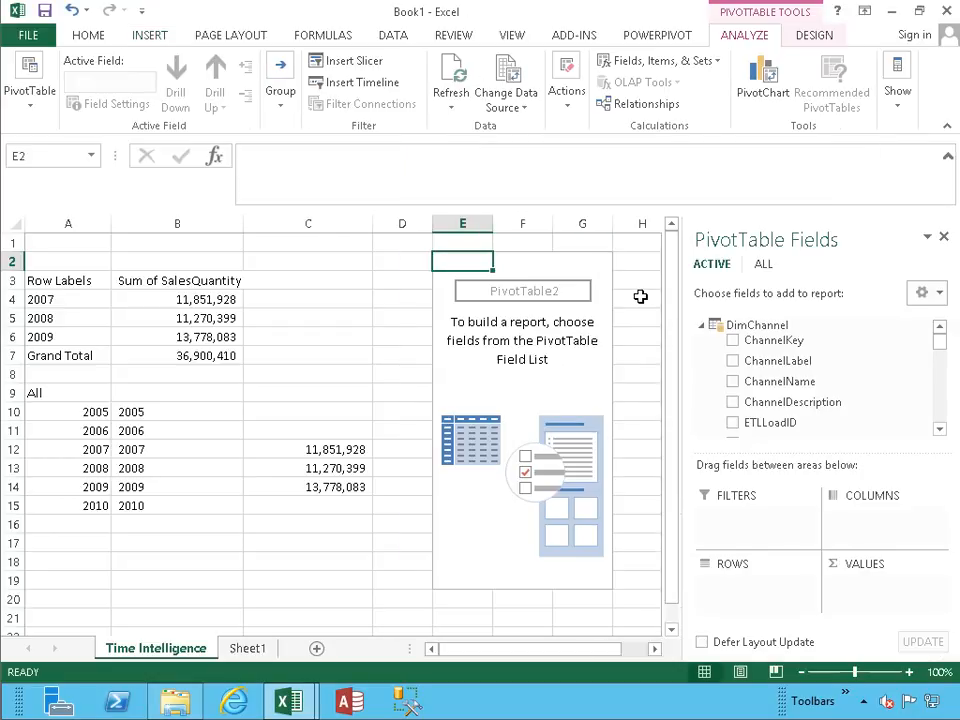
Collapse all tables in the PivotTable field list and expand only FactSales.
{"action": "left_click", "coordinate": [928, 292]}
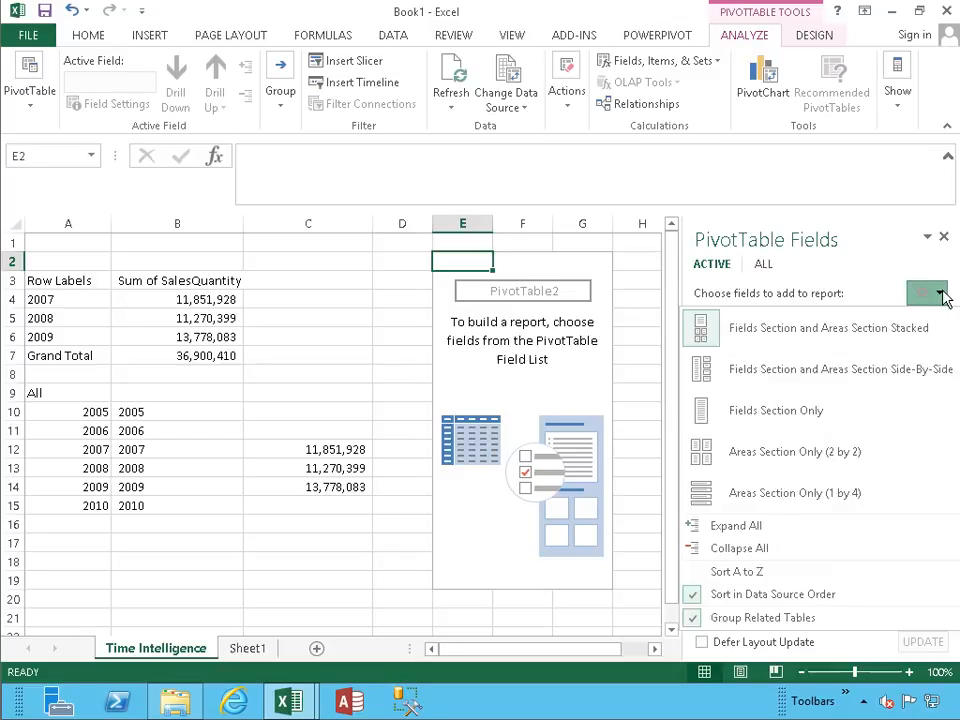
{"action": "left_click", "coordinate": [763, 570]}
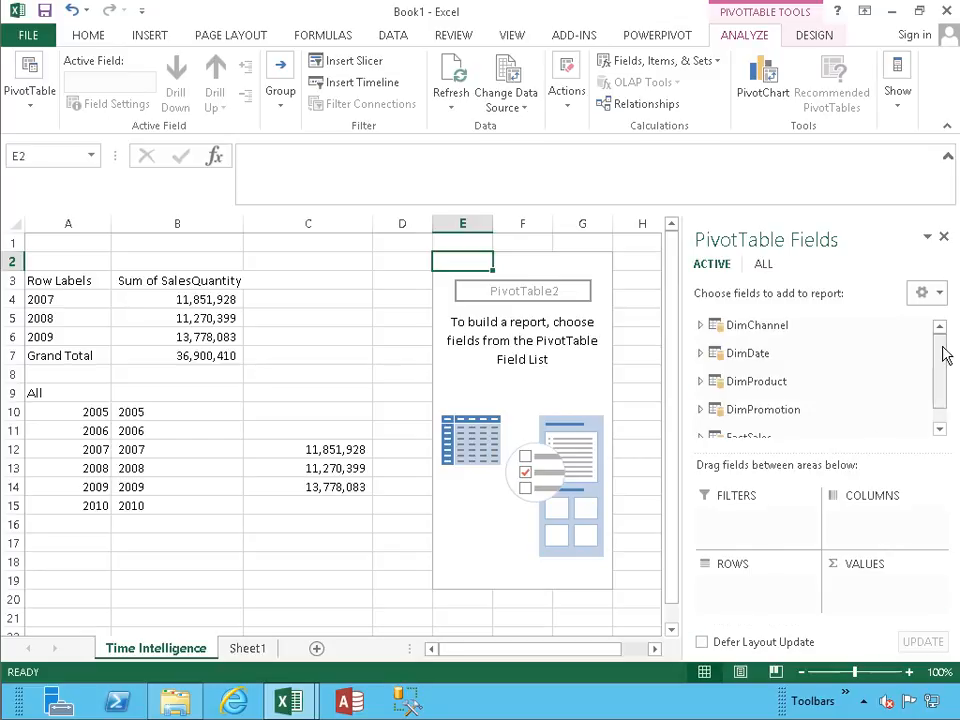
{"action": "left_click_drag", "start_coordinate": [943, 354], "coordinate": [936, 396]}
{"action": "left_click", "coordinate": [708, 422]}
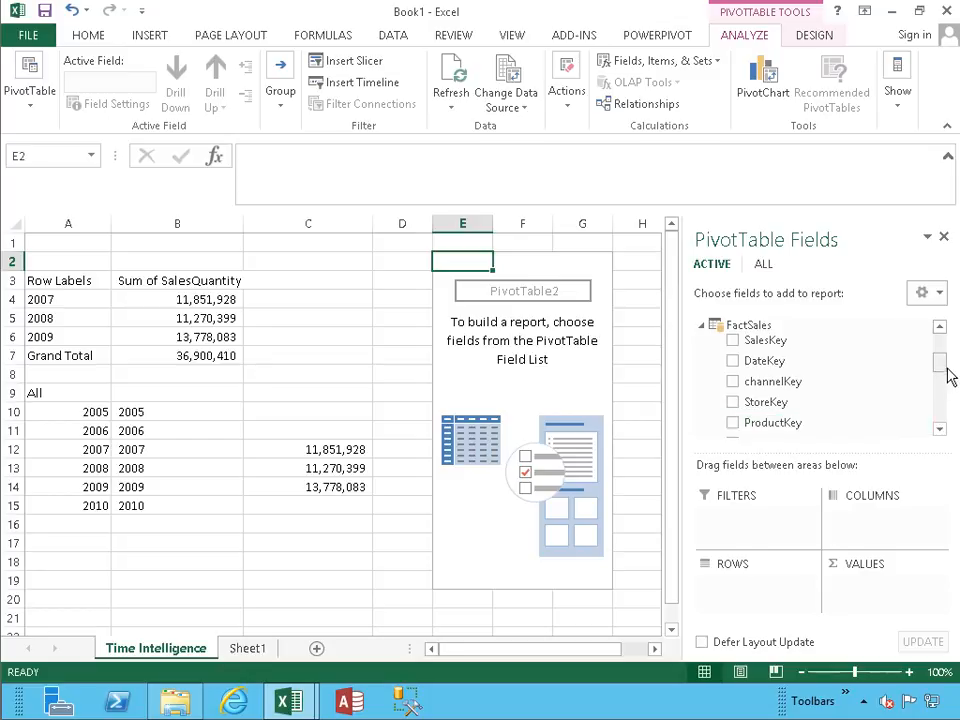
Add SalesQuantity from FactSales to the new PivotTable's values and CalendarYear to its rows.
{"action": "scroll", "coordinate": [940, 368], "scroll_direction": "down", "scroll_amount": 5}
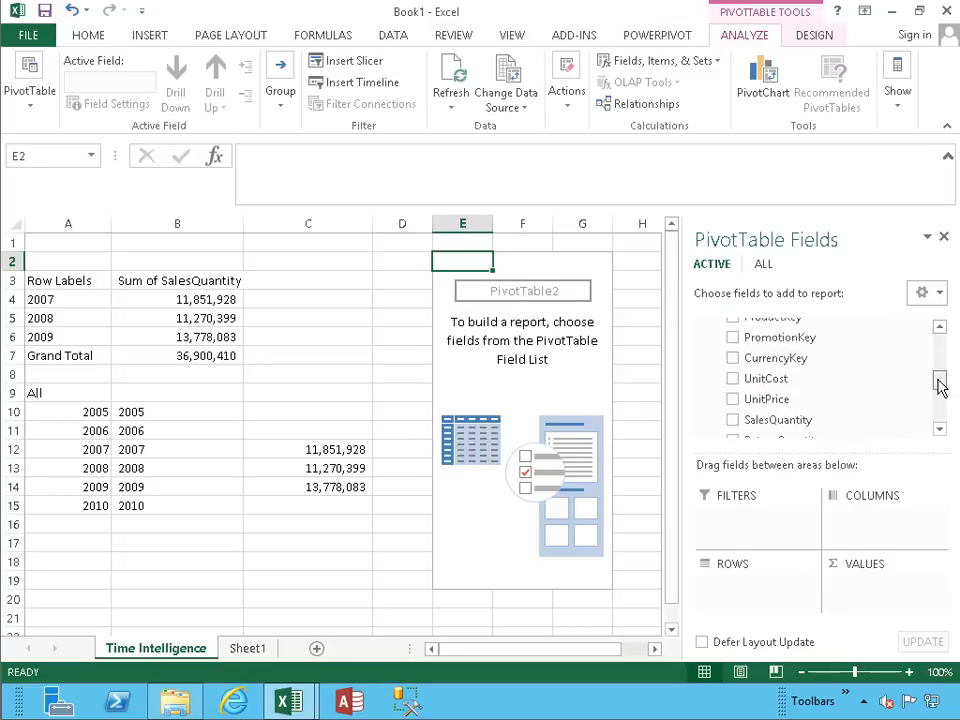
{"action": "left_click", "coordinate": [733, 400]}
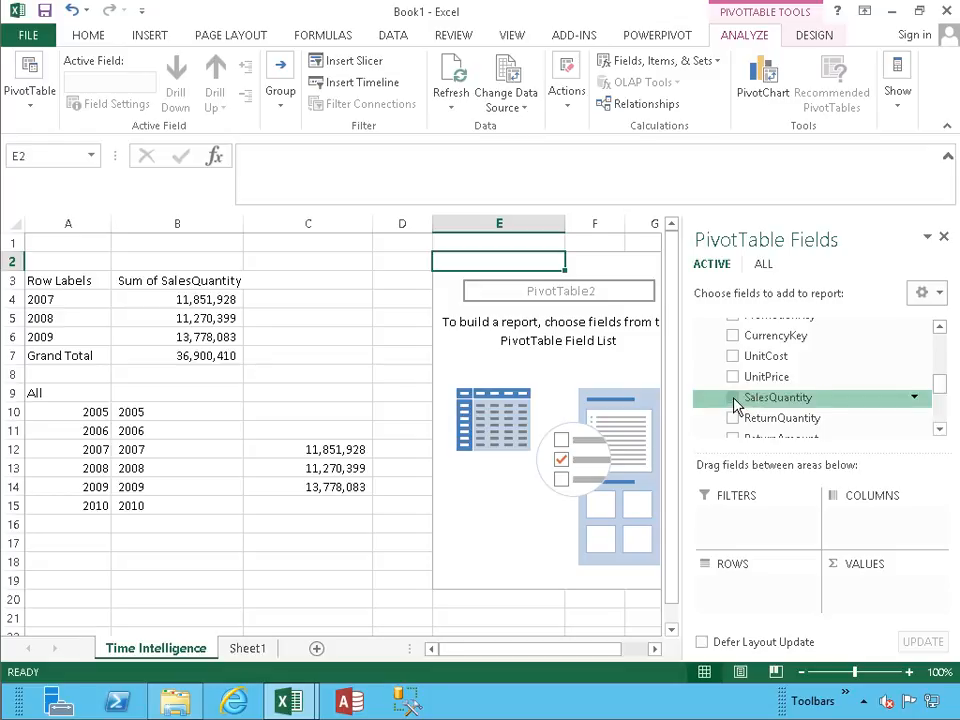
{"action": "mouse_move", "coordinate": [939, 381]}
{"action": "left_mouse_down"}
{"action": "mouse_move", "coordinate": [945, 349]}
{"action": "mouse_move", "coordinate": [936, 356]}
{"action": "left_mouse_up"}
{"action": "left_click", "coordinate": [713, 358]}
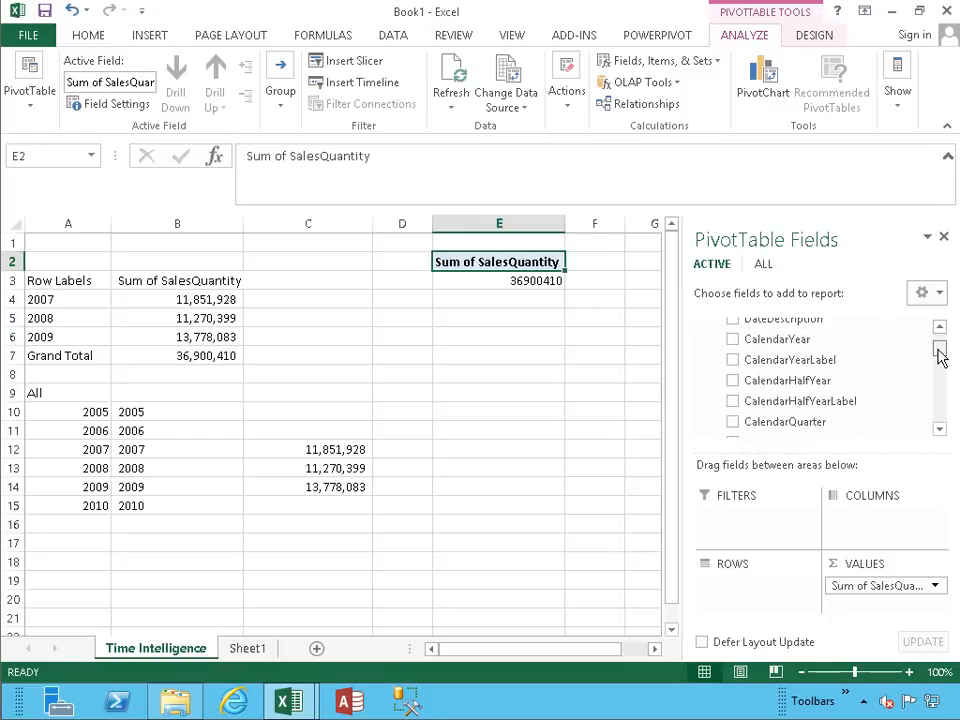
{"action": "left_click_drag", "start_coordinate": [776, 347], "coordinate": [735, 585]}
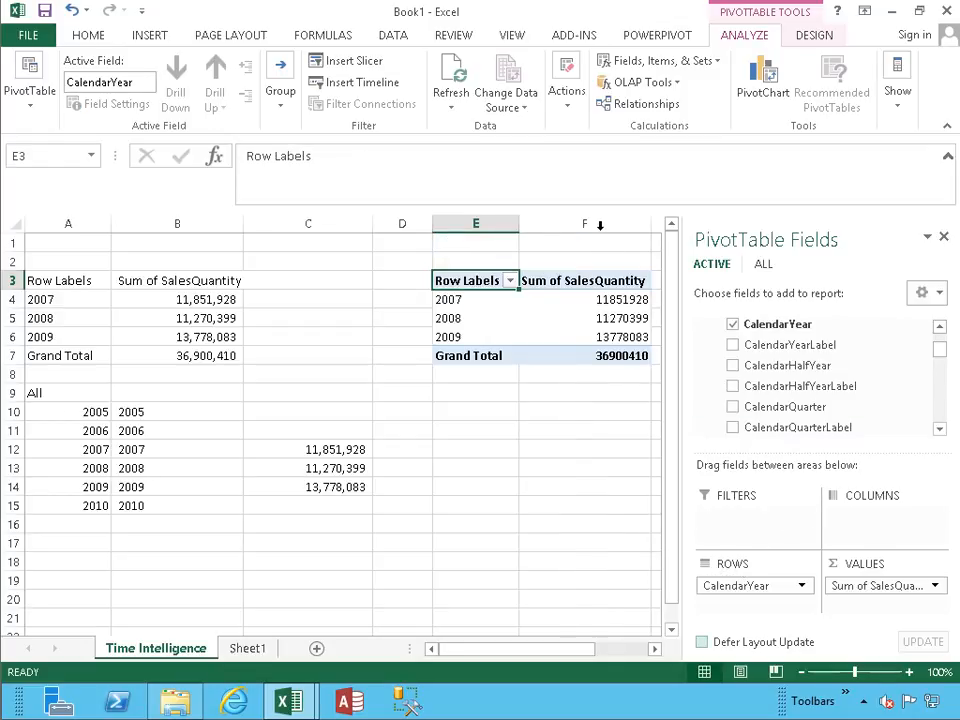
Format column F with thousands separators and no decimal places.
{"action": "left_click", "coordinate": [600, 225]}
{"action": "left_click", "coordinate": [497, 98]}
{"action": "left_click", "coordinate": [547, 99]}
{"action": "left_click", "coordinate": [547, 99]}
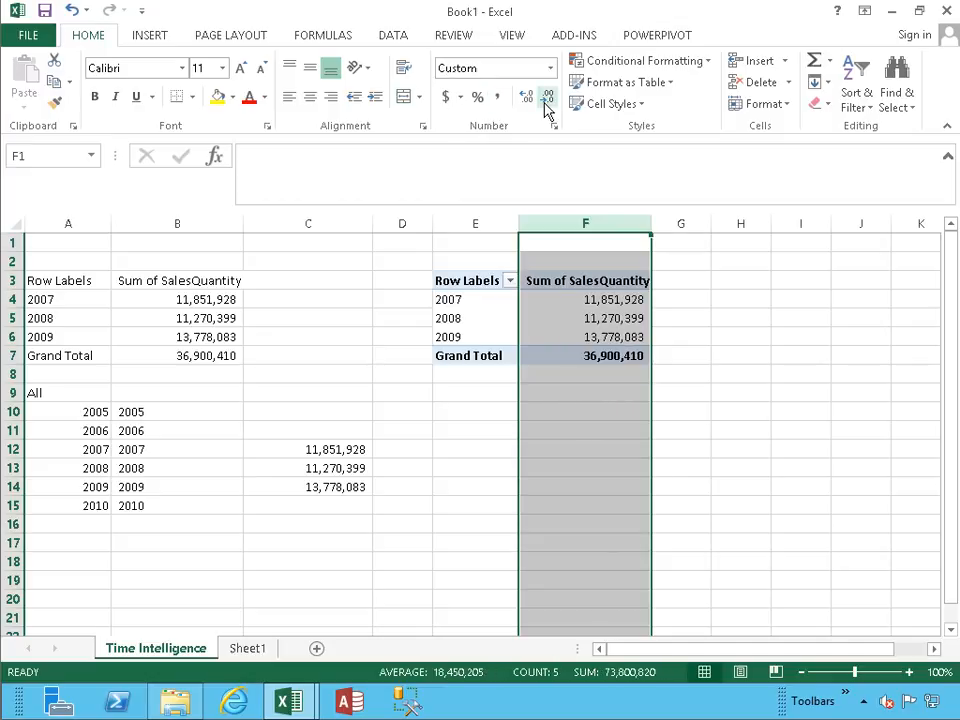
{"action": "left_click", "coordinate": [486, 408]}
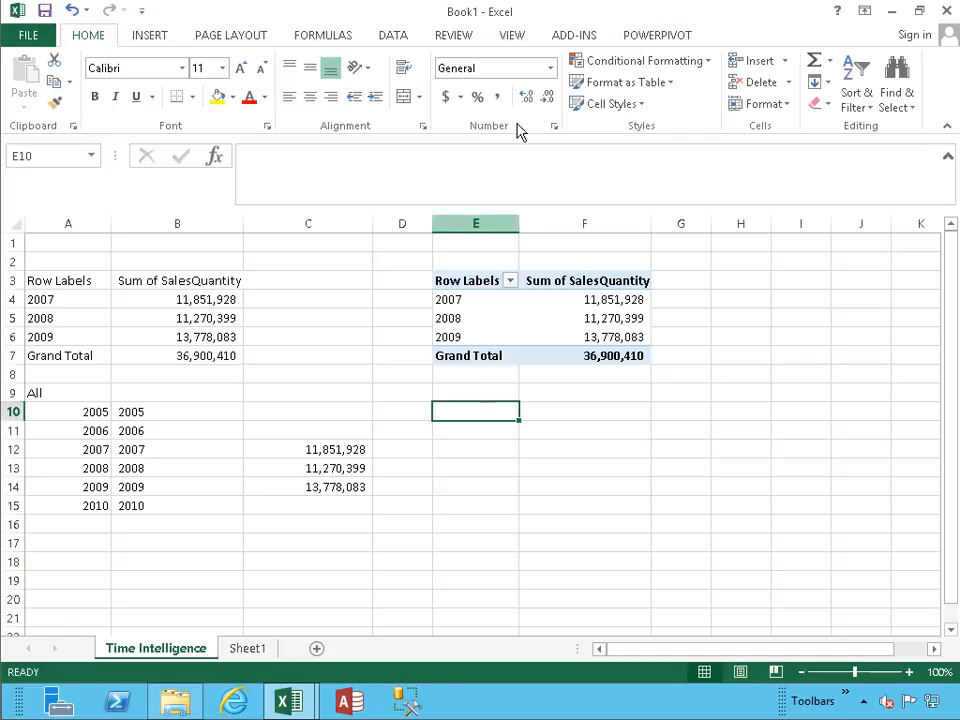
Add a CalendarYear slicer to the PivotTable in column E and place it just below that PivotTable.
{"action": "left_click", "coordinate": [482, 308]}
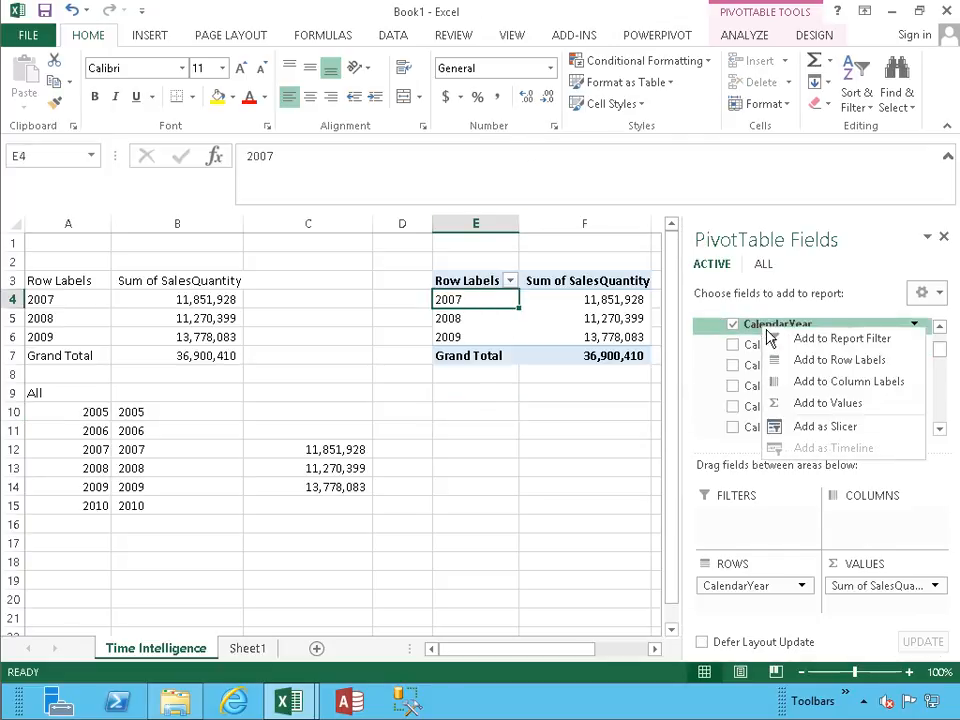
{"action": "left_click", "coordinate": [808, 426]}
{"action": "left_click_drag", "start_coordinate": [360, 328], "coordinate": [560, 384]}
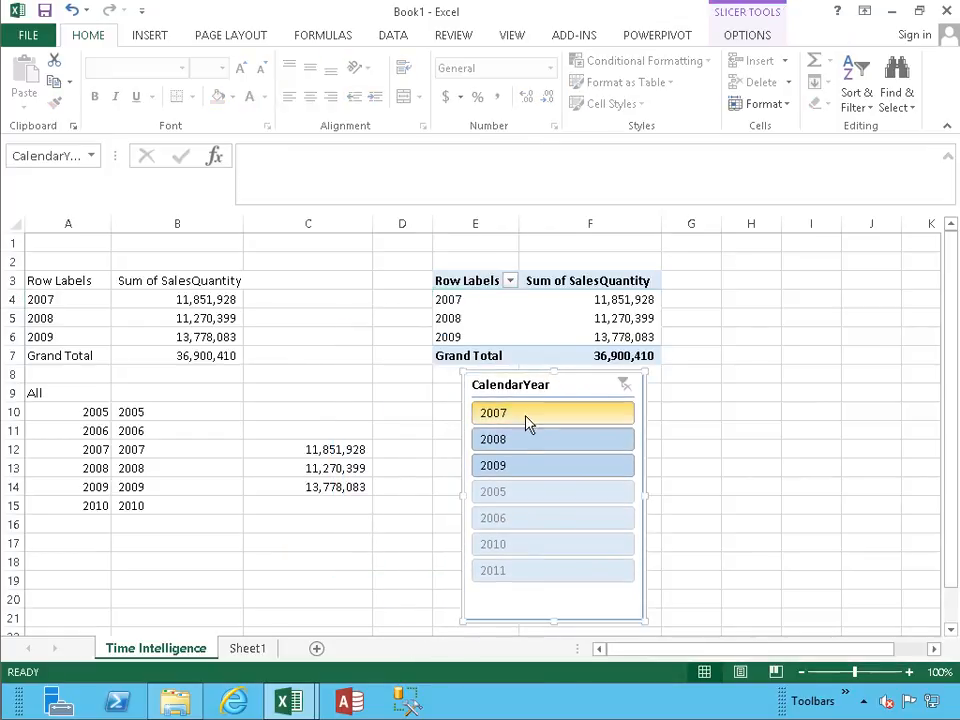
Try the 2007, 2008 and 2009 slicer filters, leave 2007 selected, and check the CUBEVALUE formula in C12.
{"action": "left_click", "coordinate": [523, 420]}
{"action": "left_click", "coordinate": [518, 437]}
{"action": "left_click", "coordinate": [500, 464]}
{"action": "left_click", "coordinate": [508, 417]}
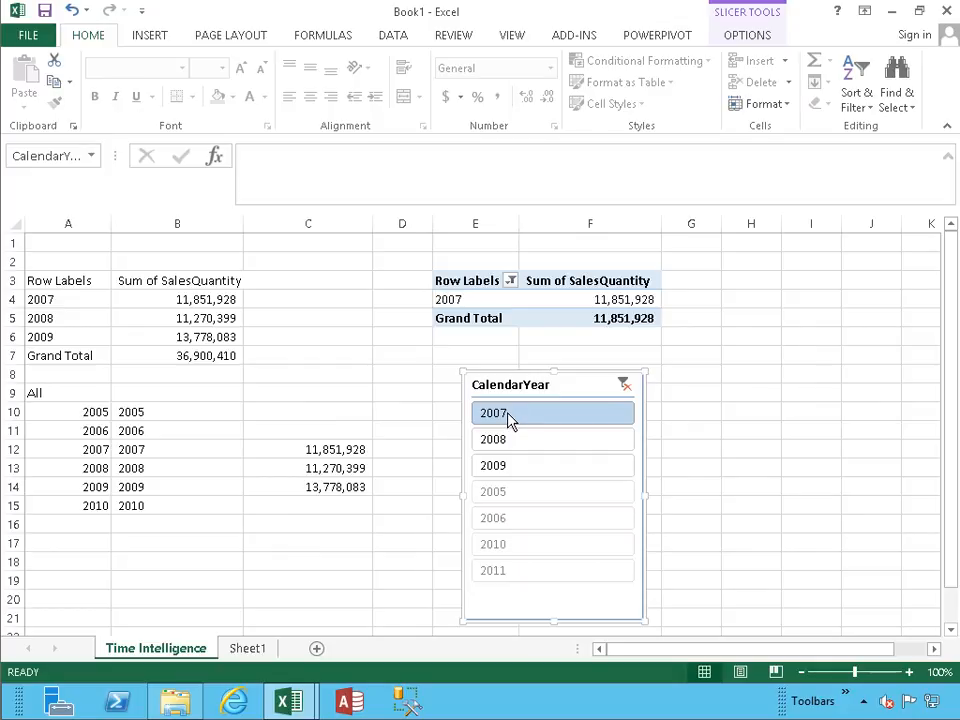
{"action": "left_click", "coordinate": [272, 451]}
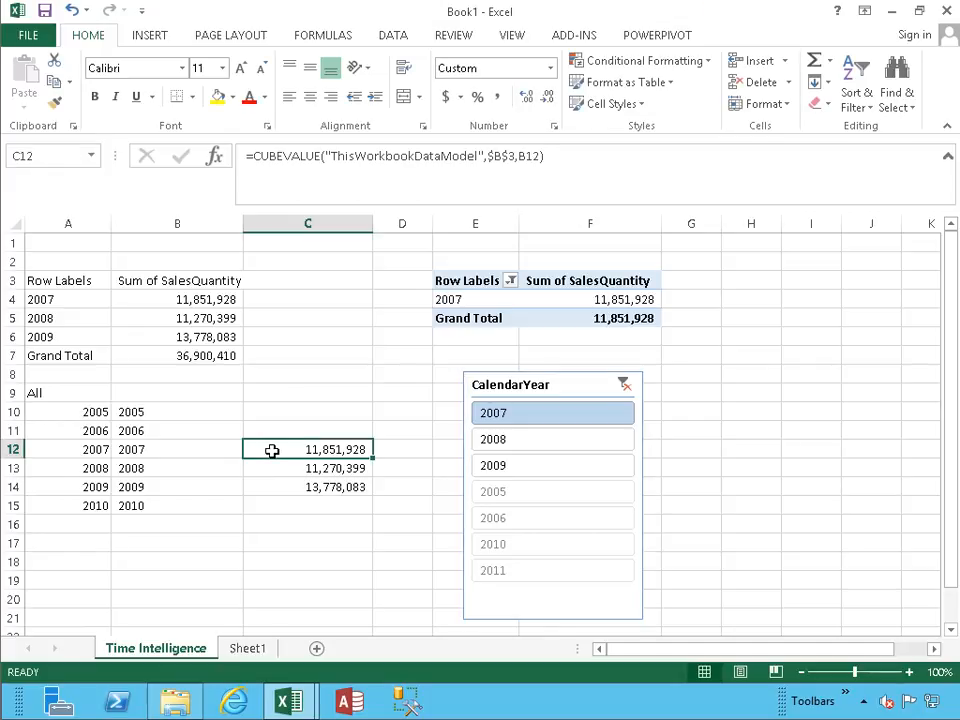
Enter the headings CalendarYear, Year and Sliced in cells A19:C19.
{"action": "left_click", "coordinate": [99, 544]}
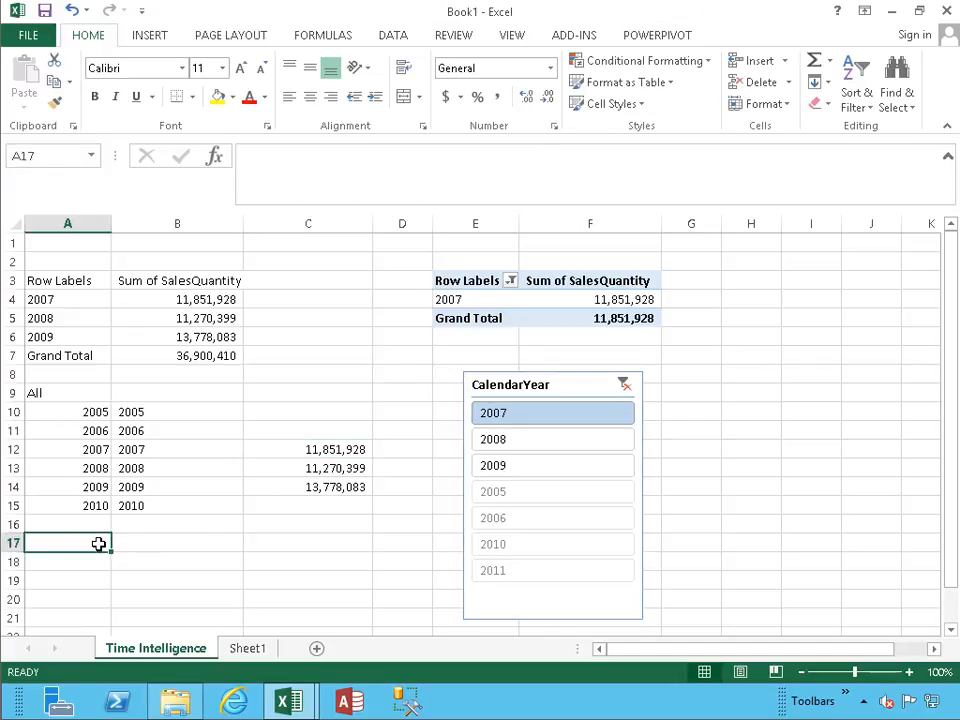
{"action": "key", "text": "Down"}
{"action": "key", "text": "Down"}
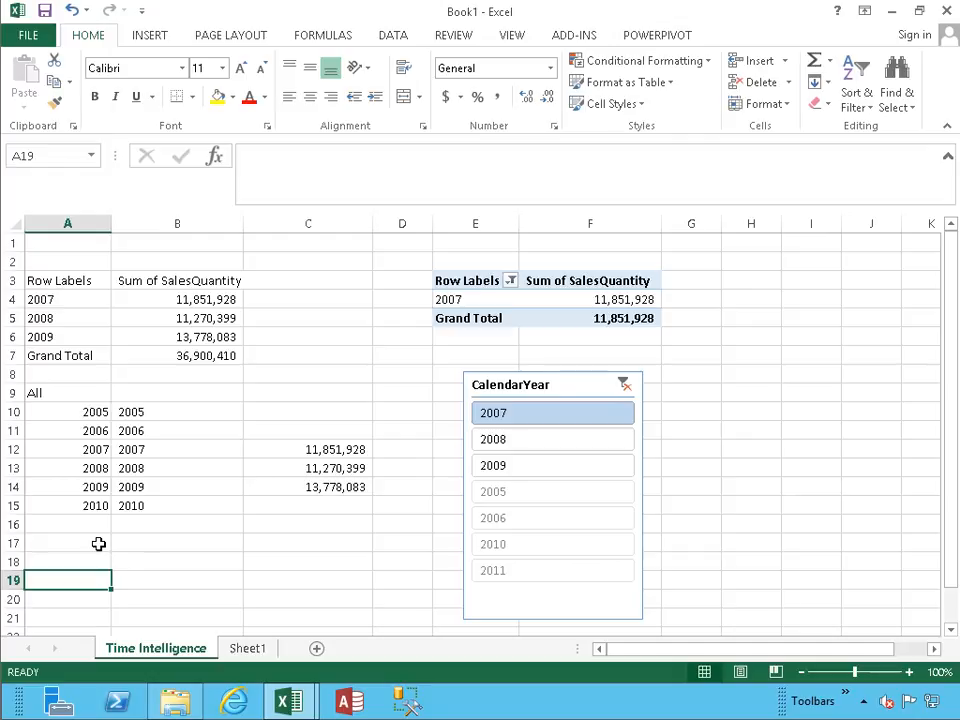
{"action": "type", "text": "CalendarYear"}
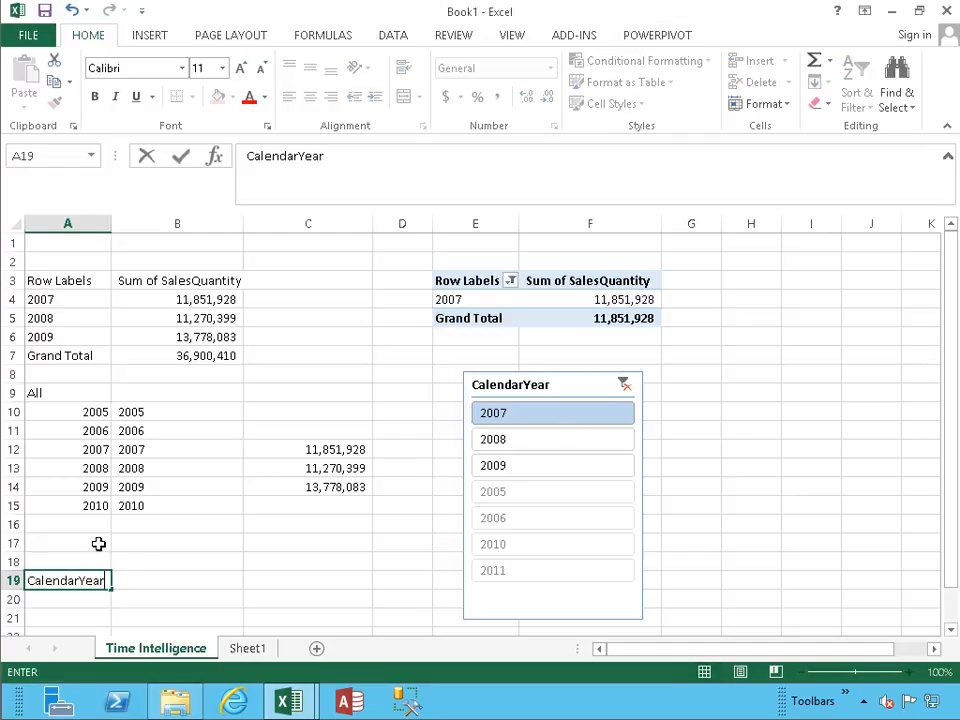
{"action": "key", "text": "Tab"}
{"action": "type", "text": "Year"}
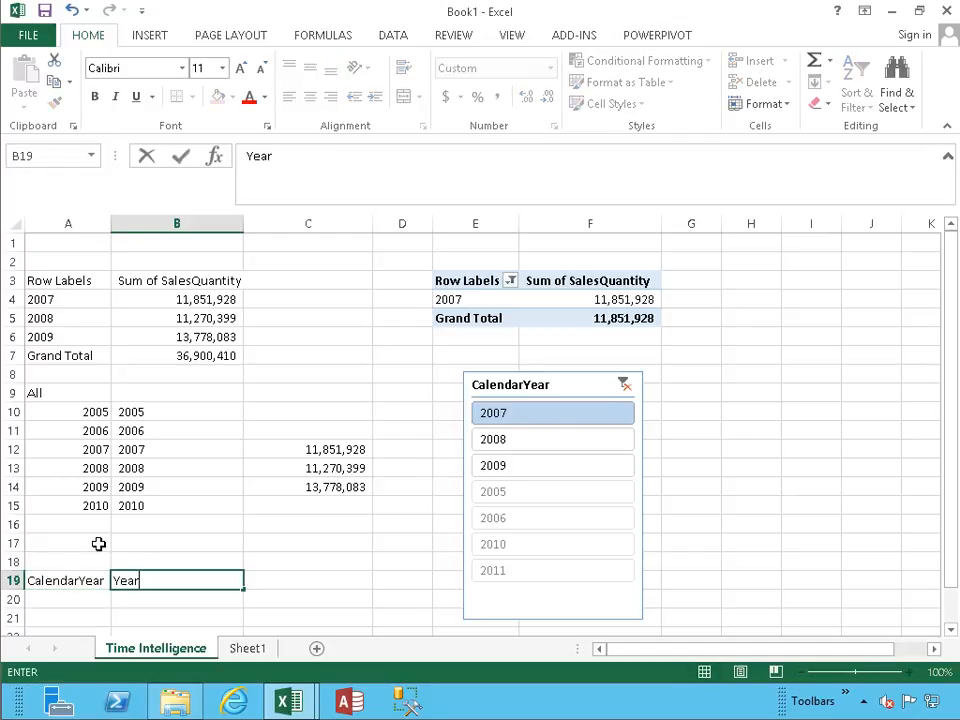
{"action": "key", "text": "Tab"}
{"action": "type", "text": "Sliced"}
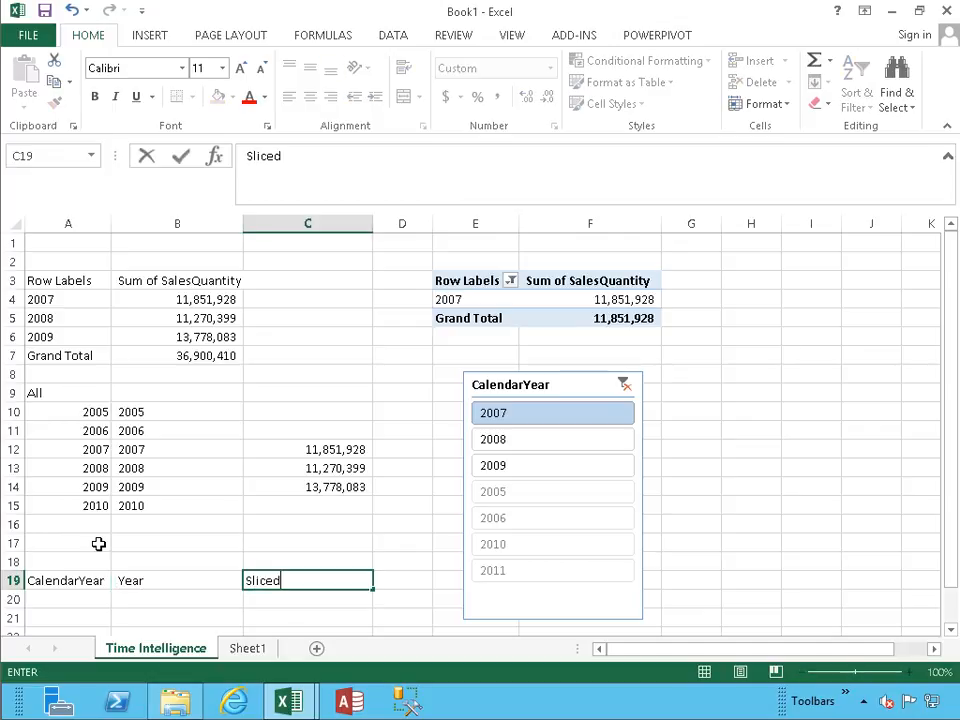
{"action": "key", "text": "Return"}
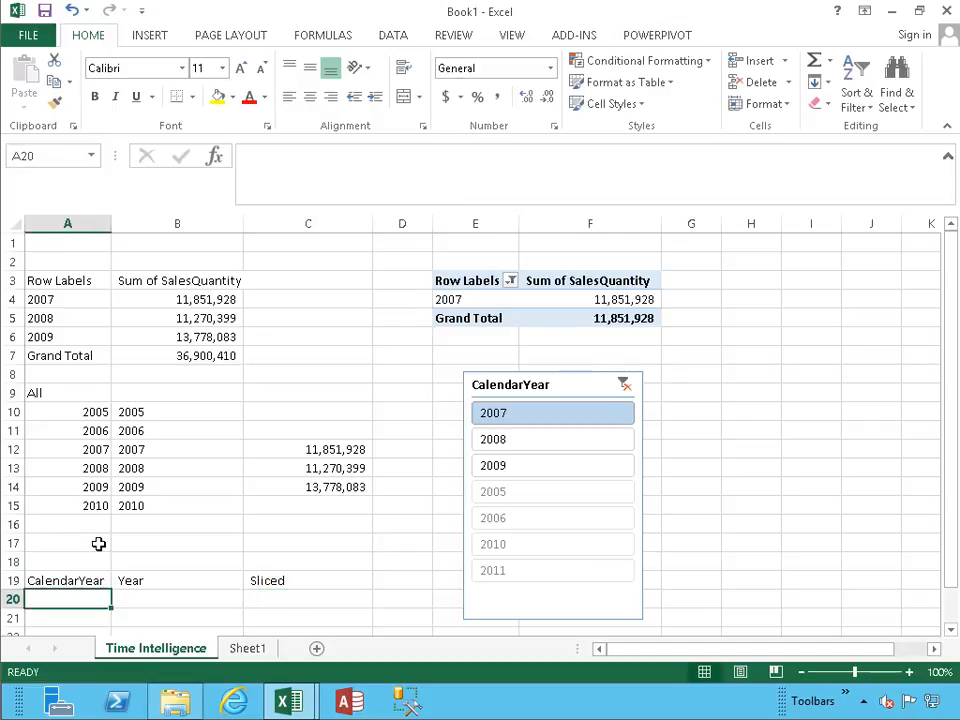
Start a CUBERANKEDMEMBER formula in A20 with "ThisWorkbookDataModel" as its connection.
{"action": "type", "text": "=cube"}
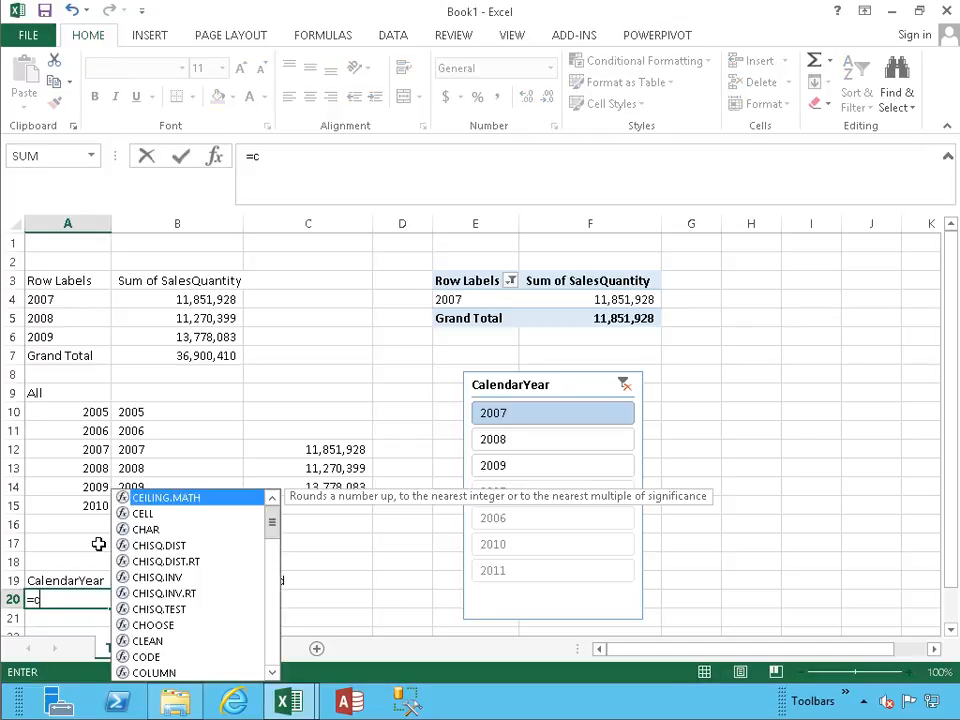
{"action": "key", "text": "Down"}
{"action": "key", "text": "Down"}
{"action": "key", "text": "Down"}
{"action": "key", "text": "Tab"}
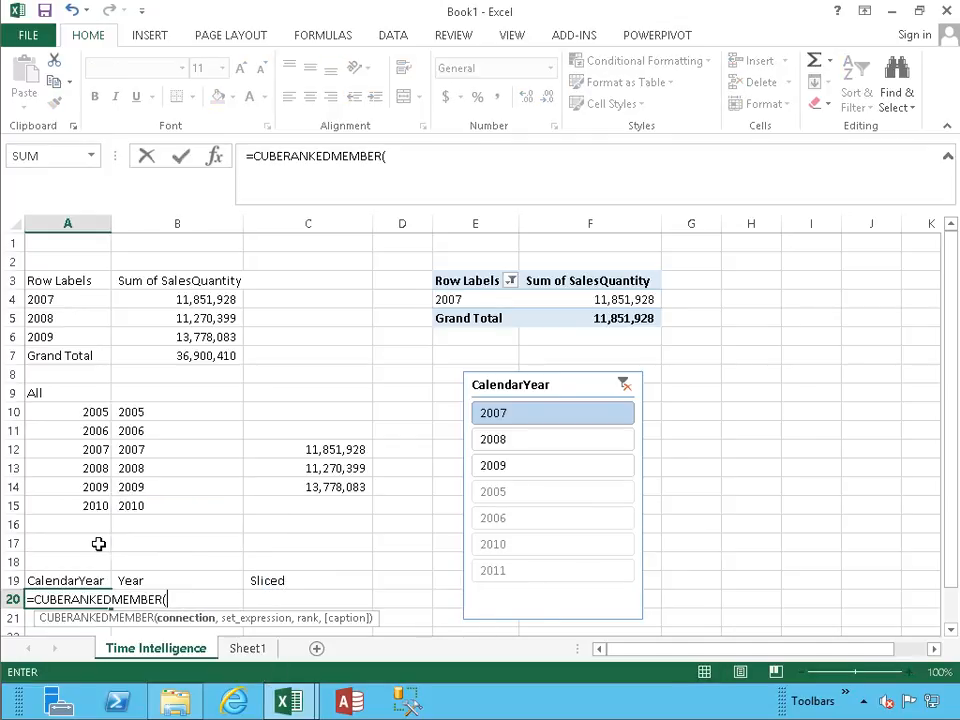
{"action": "type", "text": "\""}
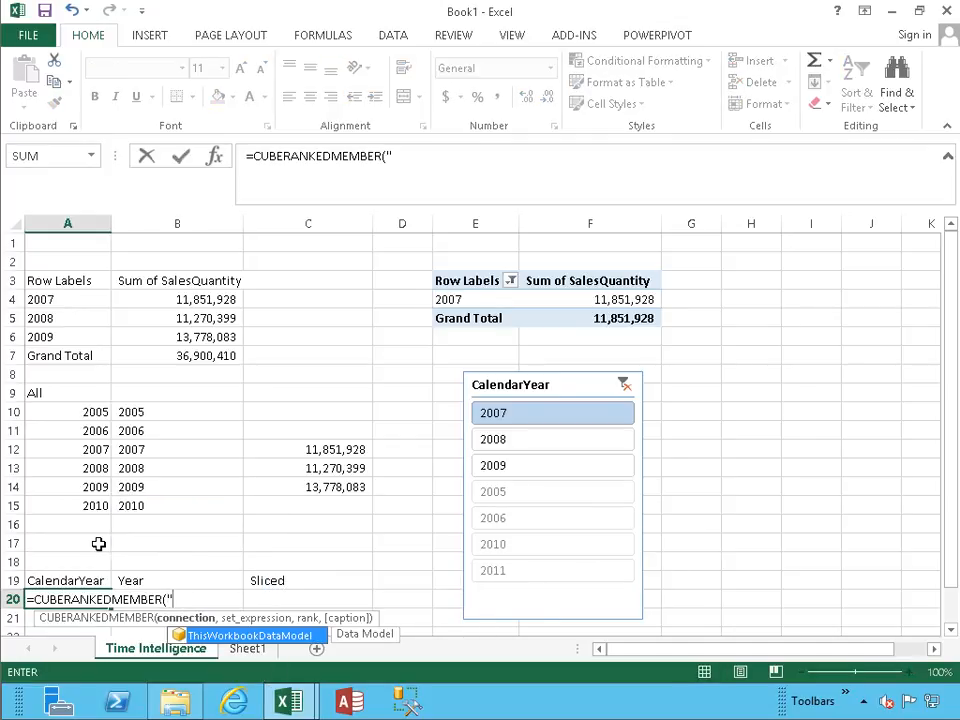
{"action": "key", "text": "Tab"}
{"action": "type", "text": "\","}
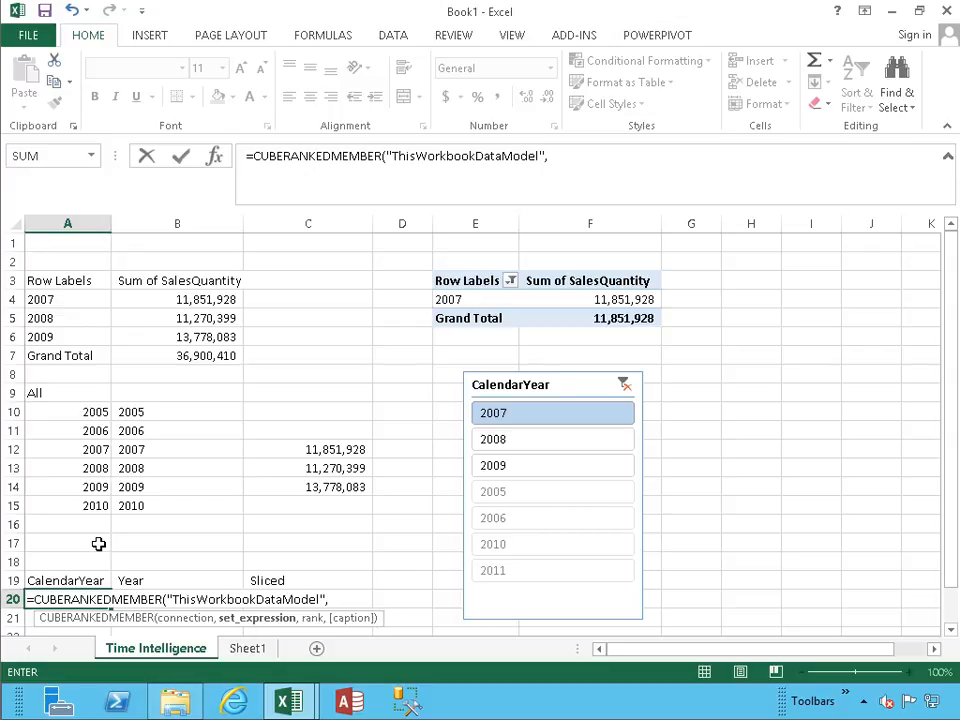
{"action": "type", "text": "\""}
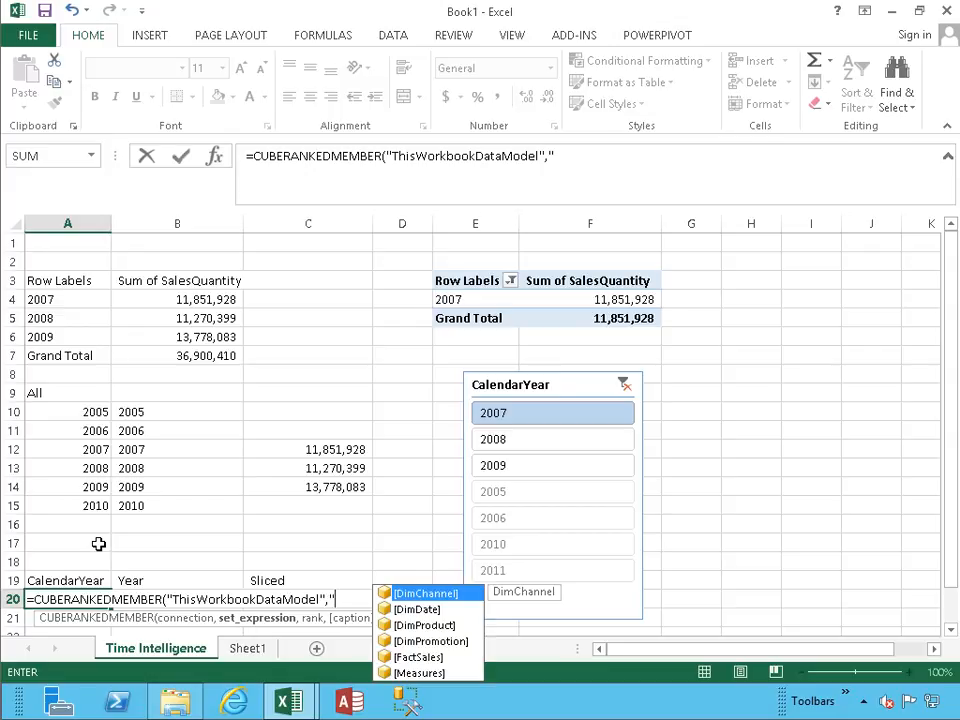
Give the A20 formula the set expression "[DimDate].[CalendarYear].[All].Children".
{"action": "key", "text": "Down"}
{"action": "key", "text": "Tab"}
{"action": "type", "text": "."}
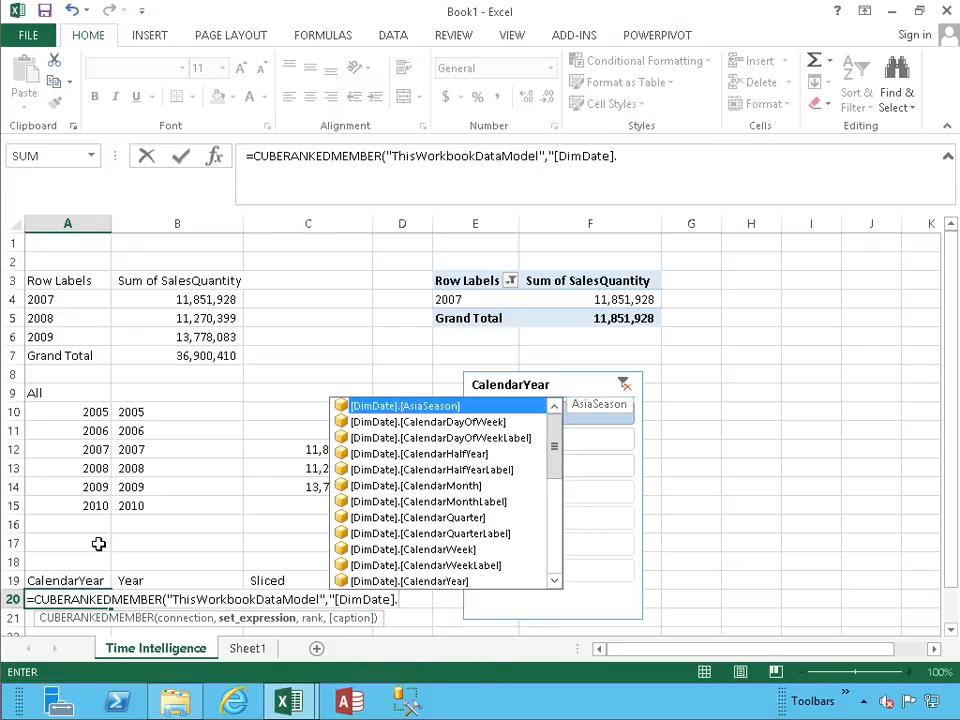
{"action": "key", "text": "Down"}
{"action": "key", "text": "Down"}
{"action": "key", "text": "Down"}
{"action": "key", "text": "Down"}
{"action": "key", "text": "Down"}
{"action": "key", "text": "Down"}
{"action": "key", "text": "Down"}
{"action": "key", "text": "Down"}
{"action": "key", "text": "Down"}
{"action": "key", "text": "Down"}
{"action": "key", "text": "Down"}
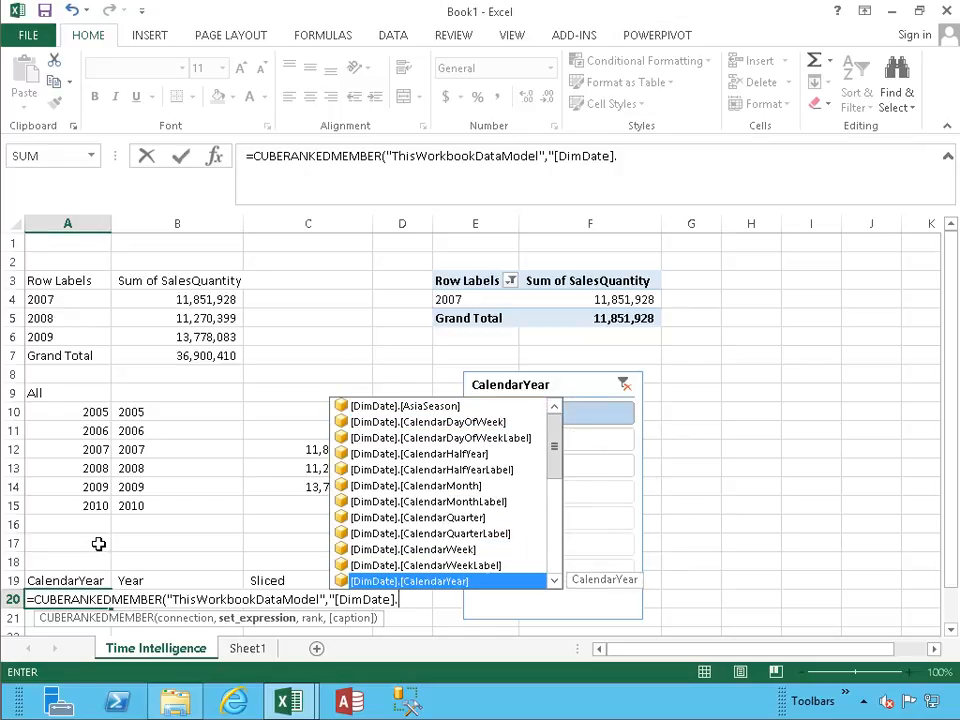
{"action": "key", "text": "Tab"}
{"action": "type", "text": "."}
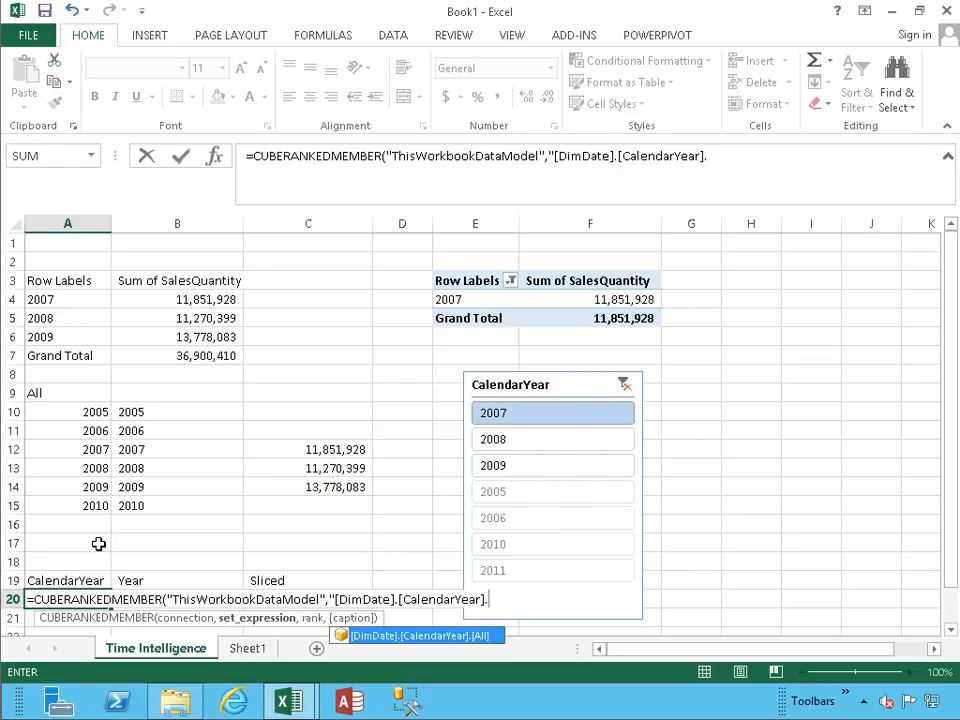
{"action": "key", "text": "Tab"}
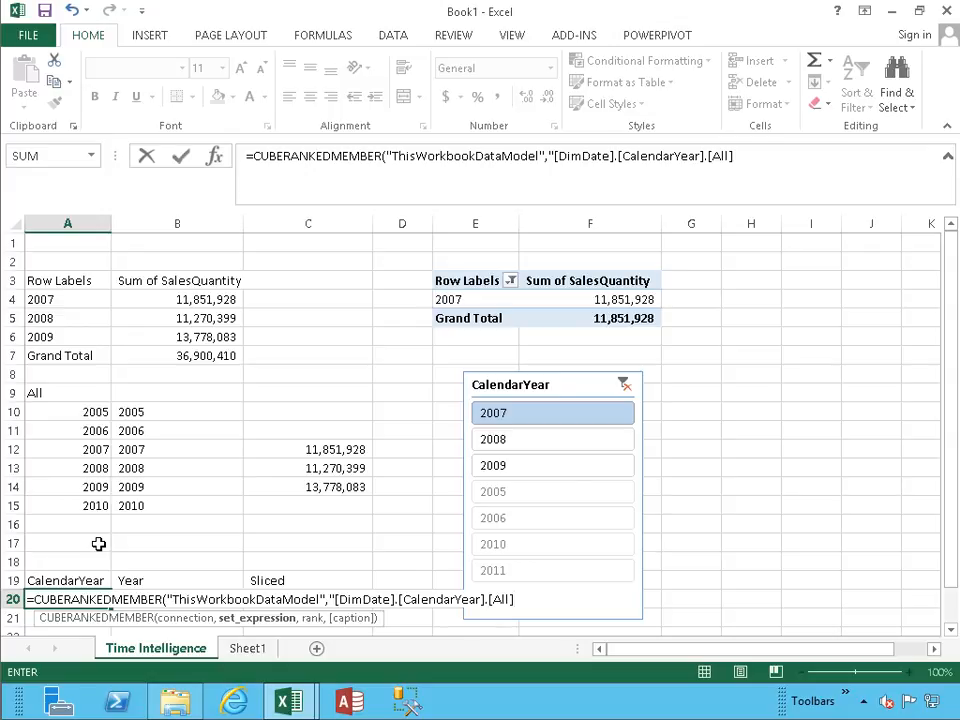
{"action": "type", "text": "."}
{"action": "type", "text": "Childre"}
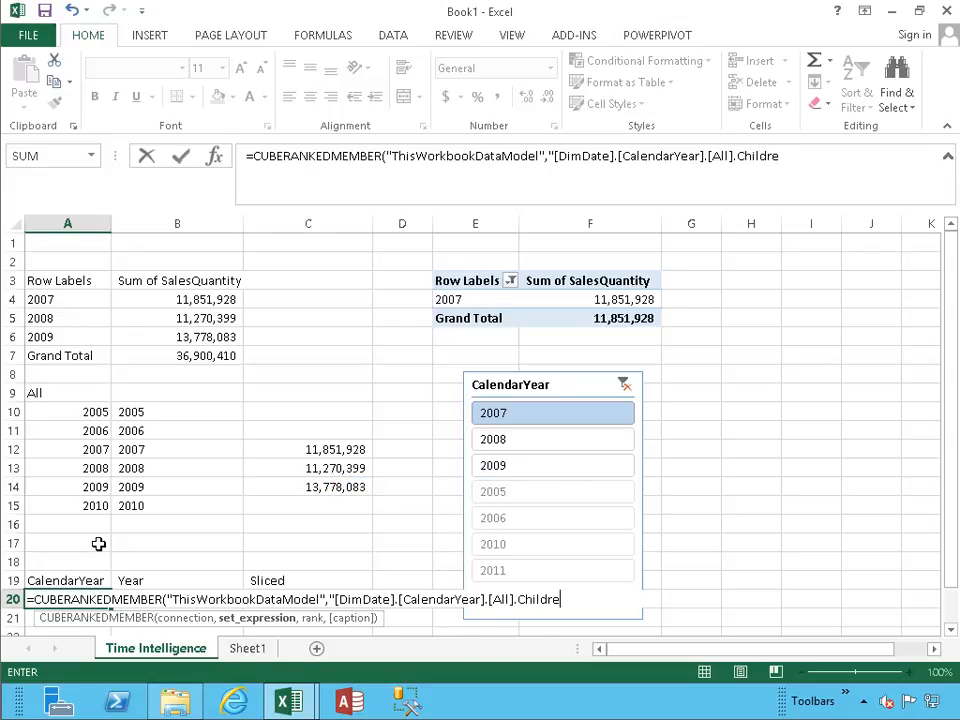
{"action": "type", "text": "n\""}
{"action": "type", "text": ",R"}
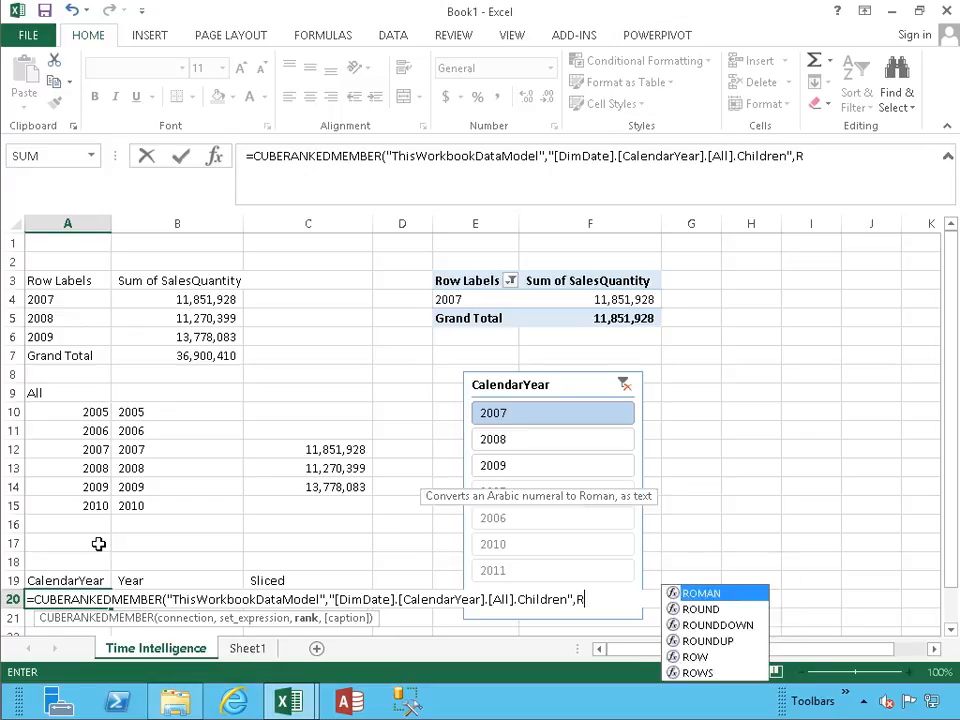
{"action": "type", "text": "OW(A"}
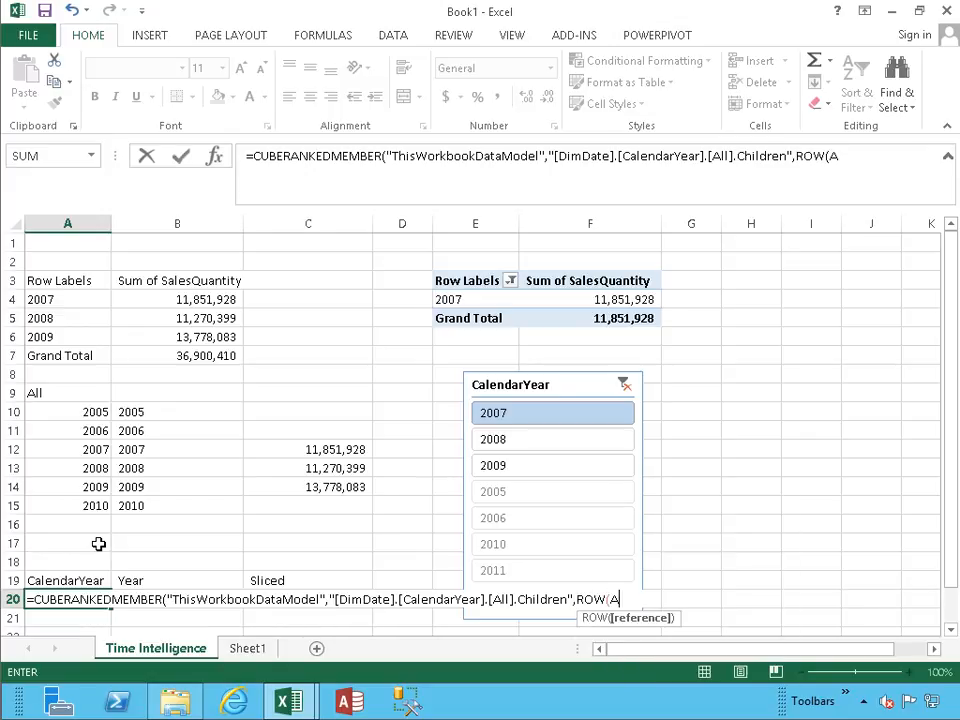
{"action": "type", "text": "1))"}
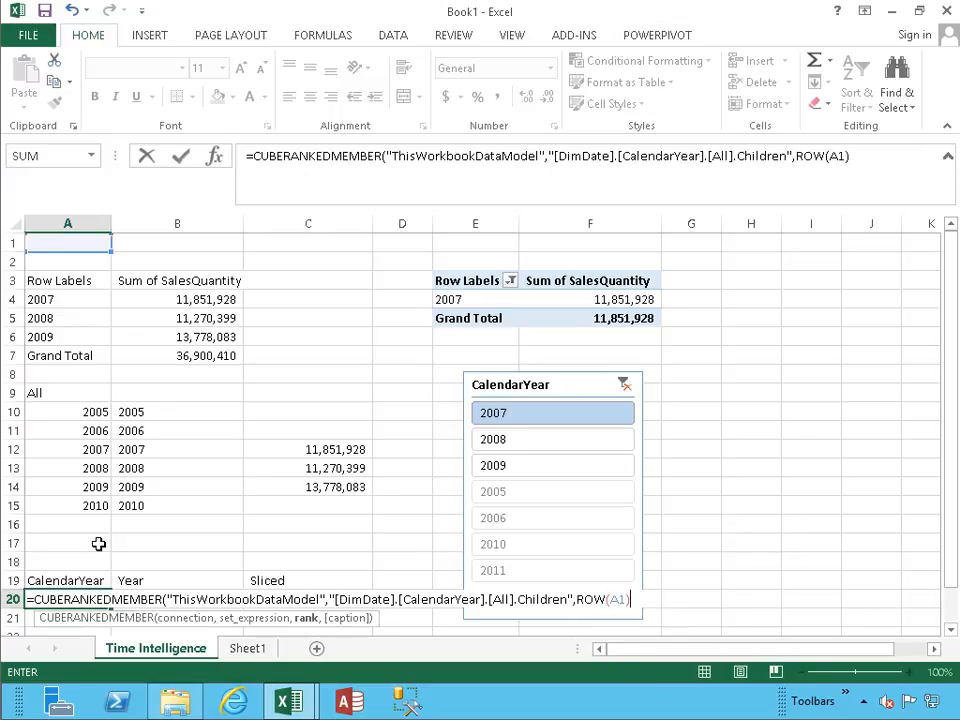
Complete the A20 formula with ROW(A1) as the rank argument.
{"action": "key", "text": "Return"}
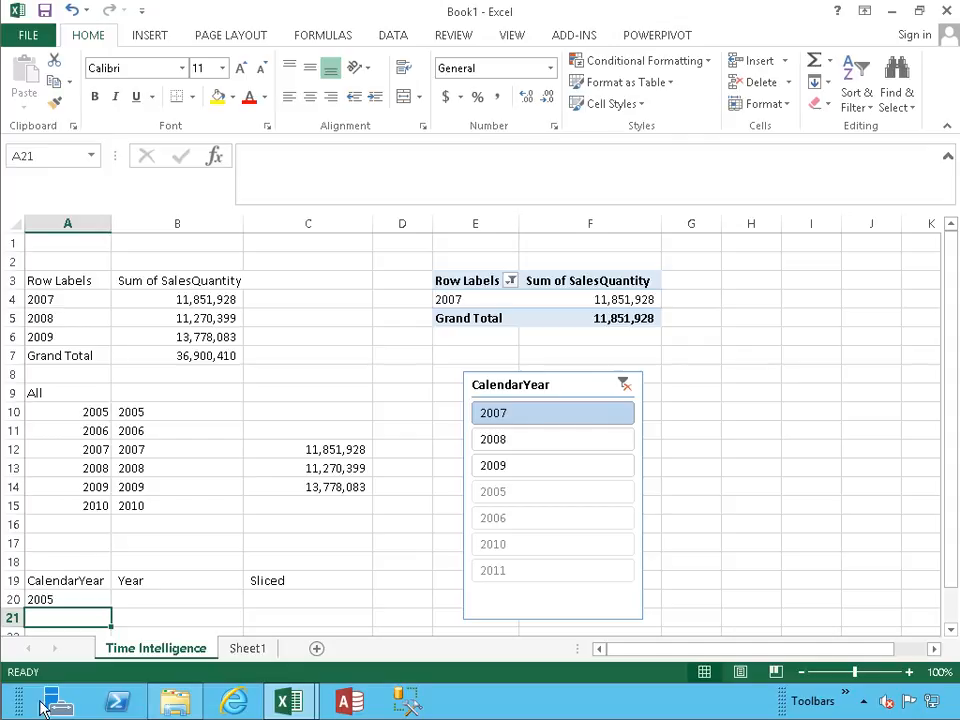
Copy the CUBERANKEDMEMBER formula from A20 down to A21:A25.
{"action": "left_click", "coordinate": [72, 416]}
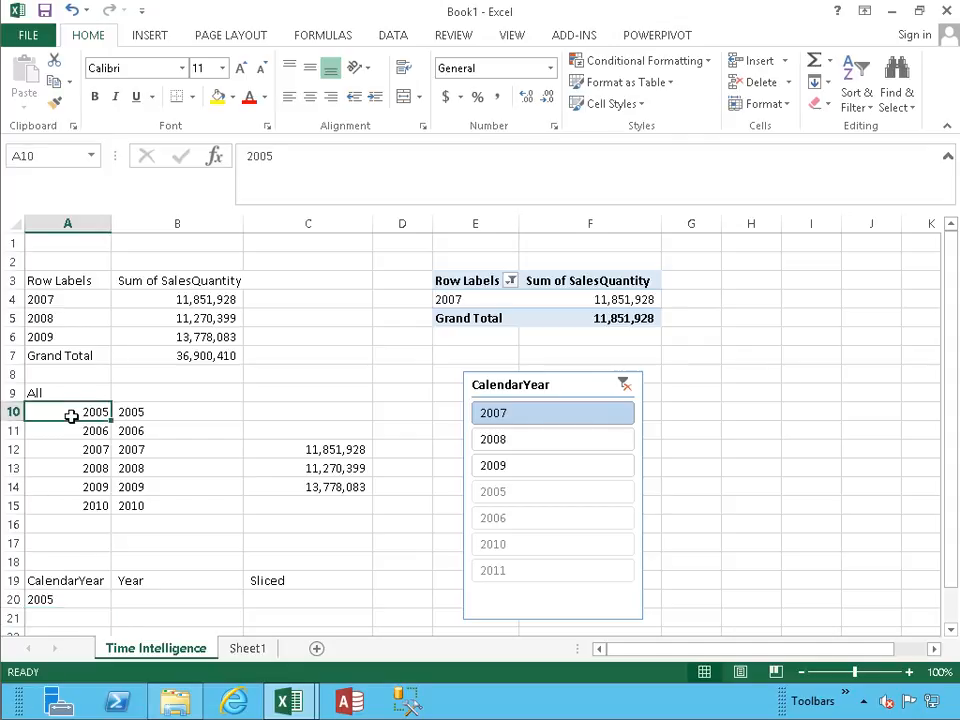
{"action": "left_click", "coordinate": [62, 600]}
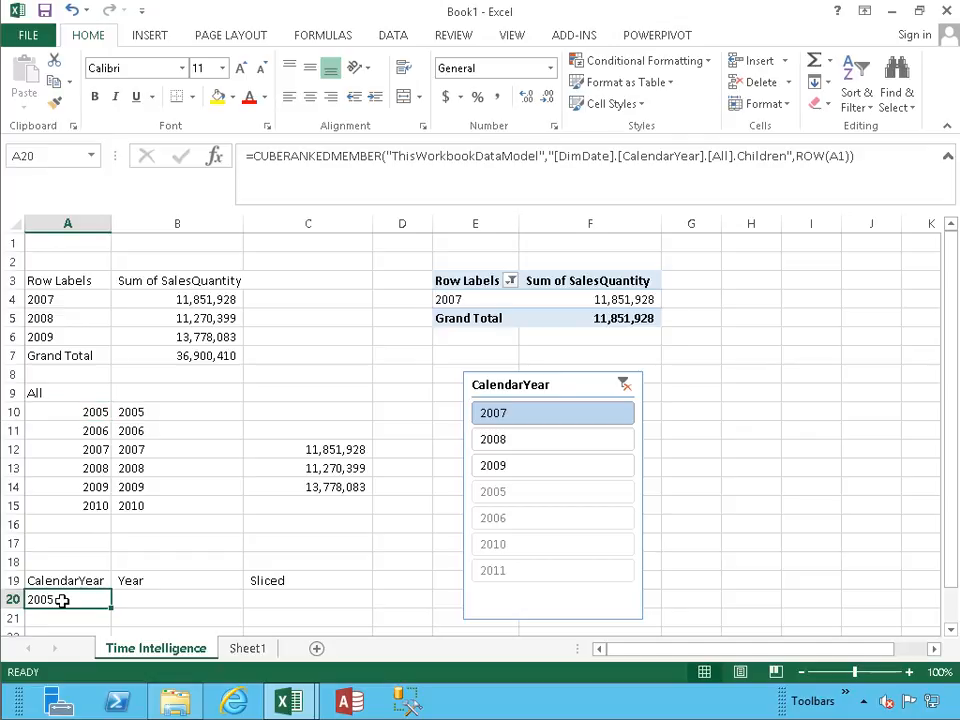
{"action": "key", "text": "ctrl+c"}
{"action": "key", "text": "Down"}
{"action": "key", "text": "shift+Down"}
{"action": "key", "text": "shift+Down"}
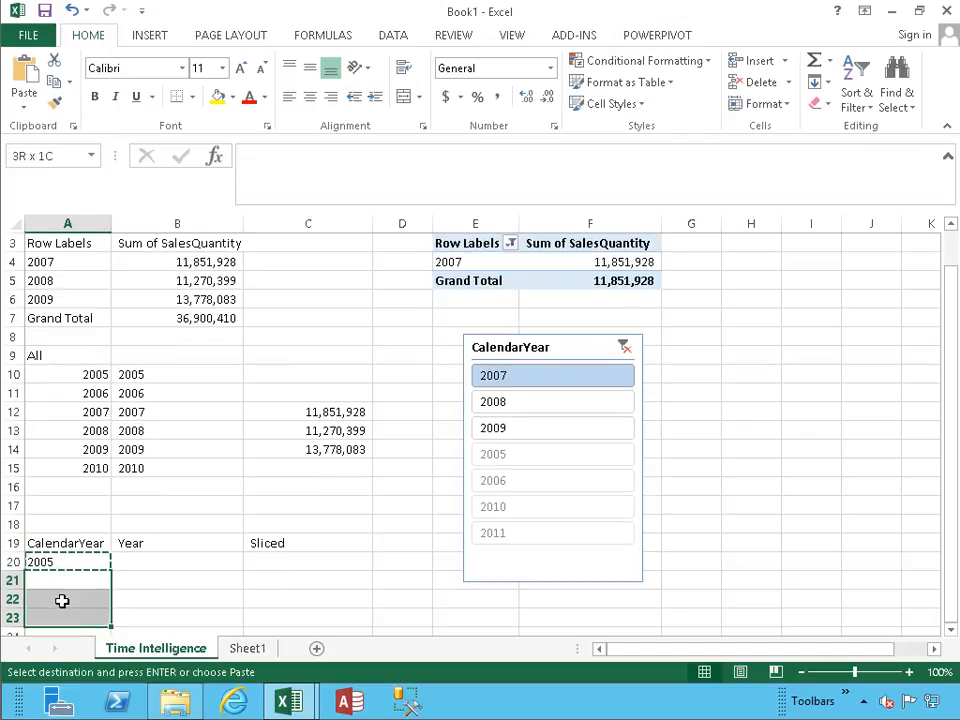
{"action": "key", "text": "shift+Down"}
{"action": "key", "text": "shift+Down"}
{"action": "key", "text": "Return"}
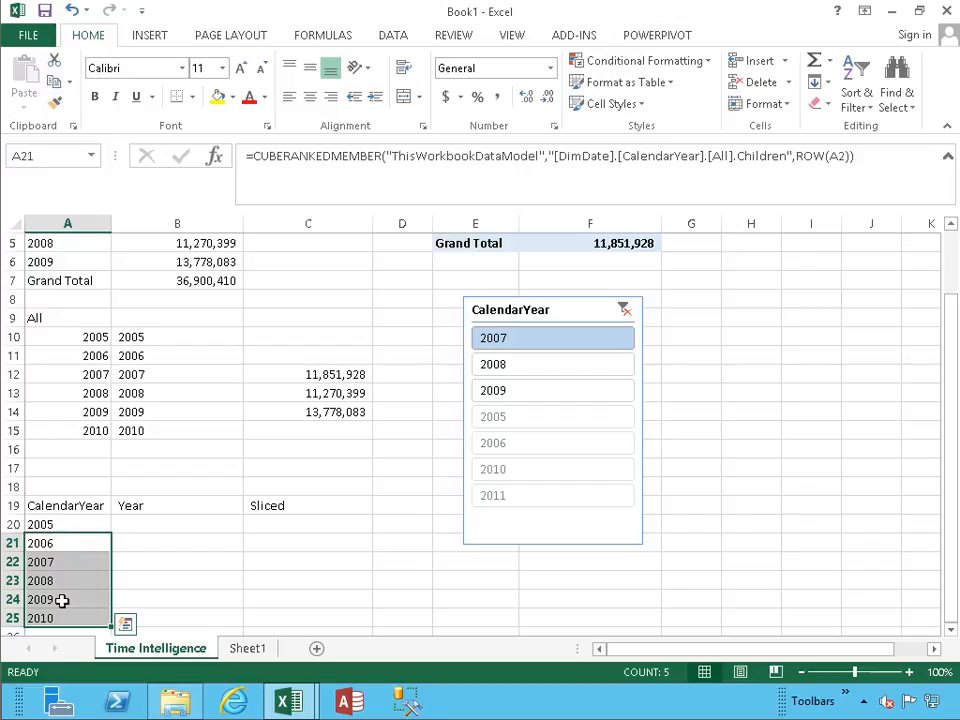
{"action": "key", "text": "Up"}
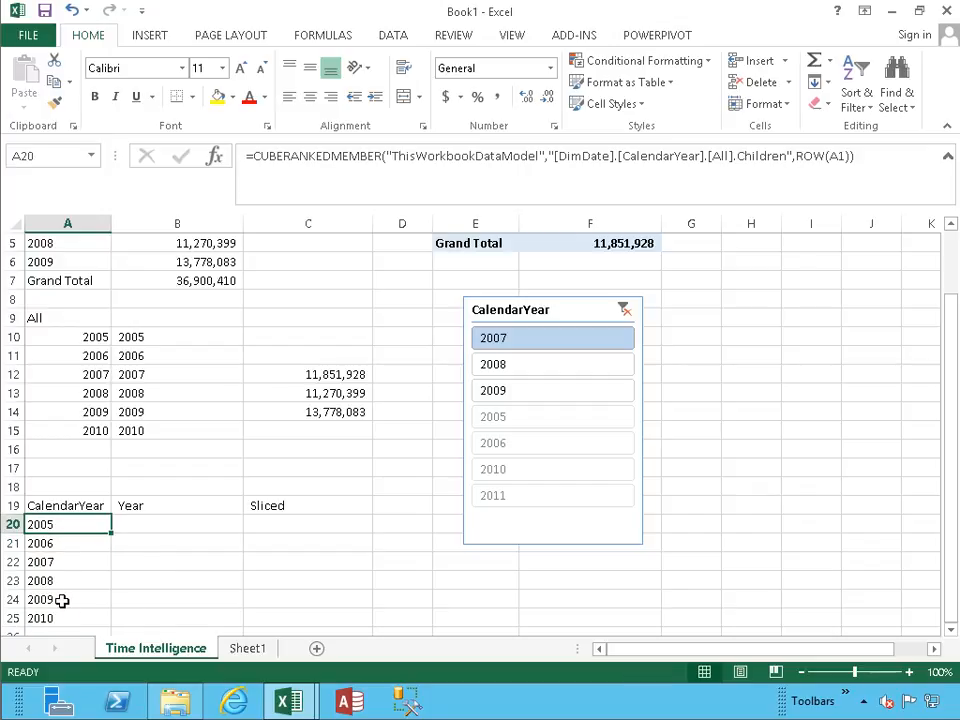
Examine the CUBERANKEDMEMBER formulas copied down A21:A25, checking the row reference in each.
{"action": "key", "text": "Down"}
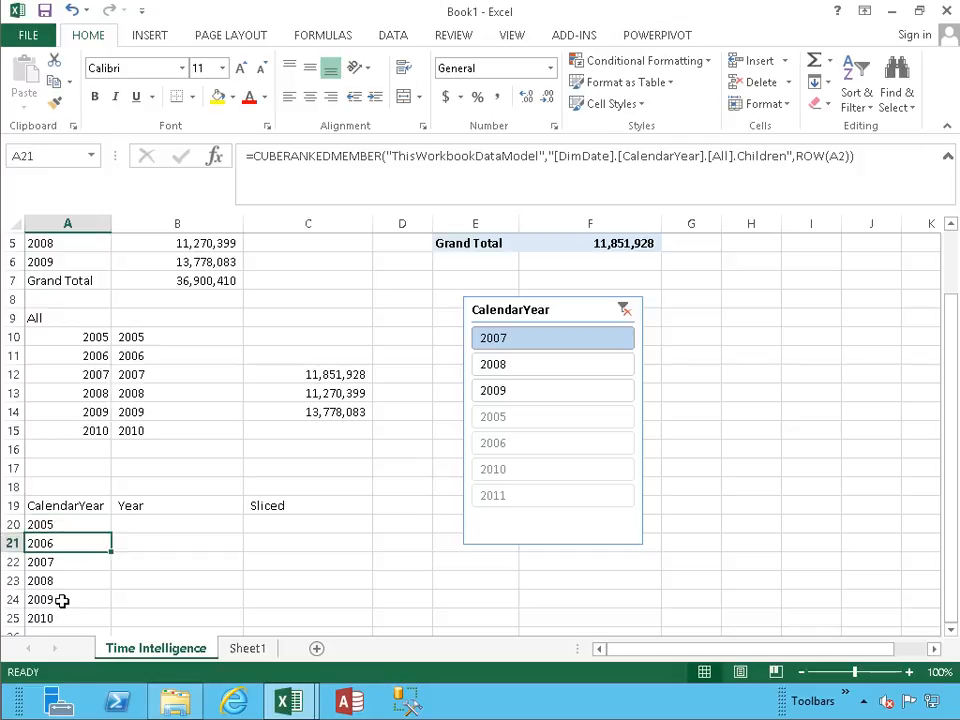
{"action": "key", "text": "Down"}
{"action": "key", "text": "Down"}
{"action": "key", "text": "Down"}
{"action": "key", "text": "Down"}
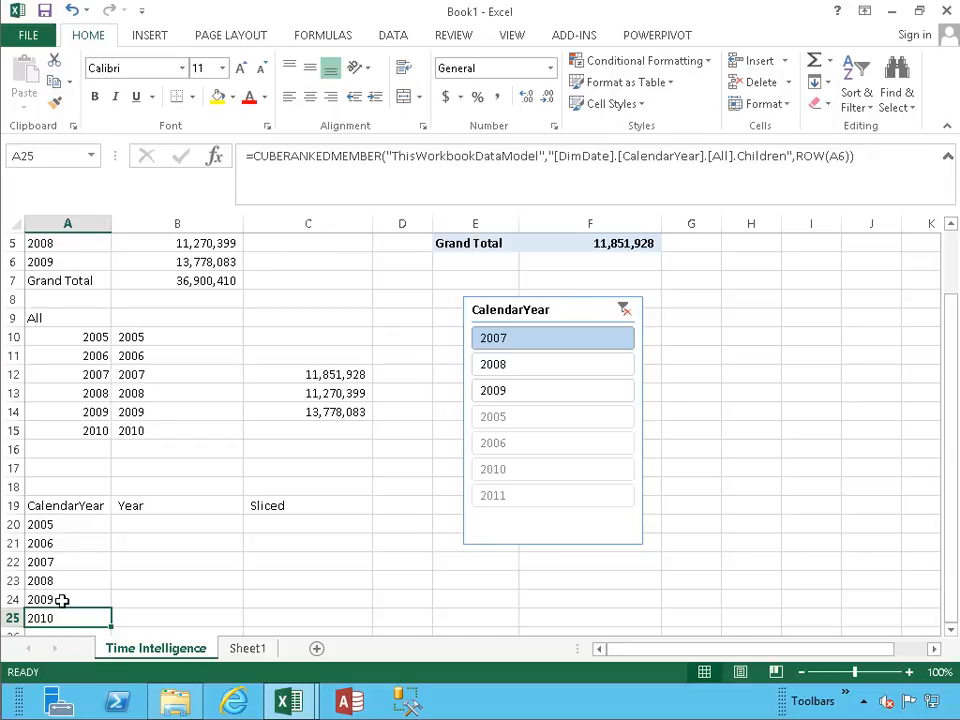
{"action": "key", "text": "Up"}
{"action": "key", "text": "Up"}
{"action": "key", "text": "Up"}
{"action": "key", "text": "Up"}
{"action": "key", "text": "Up"}
Start a CUBEVALUE formula in B20 with "ThisWorkbookDataModel" as its connection.
{"action": "key", "text": "Right"}
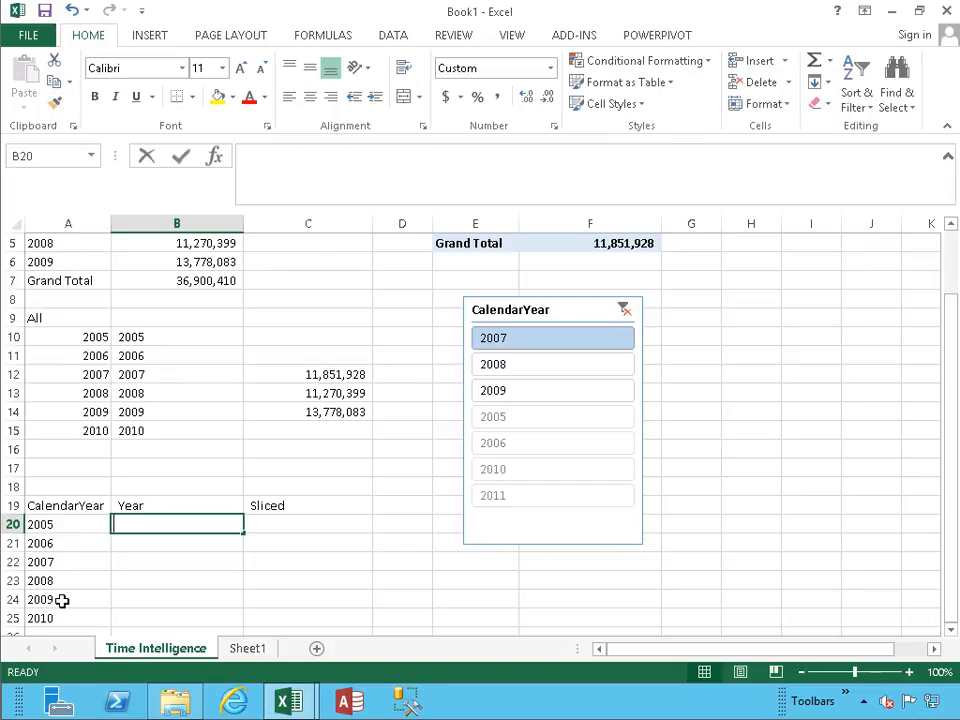
{"action": "type", "text": "=cube"}
{"action": "key", "text": "Down"}
{"action": "key", "text": "Down"}
{"action": "key", "text": "Down"}
{"action": "key", "text": "Down"}
{"action": "key", "text": "Down"}
{"action": "key", "text": "Down"}
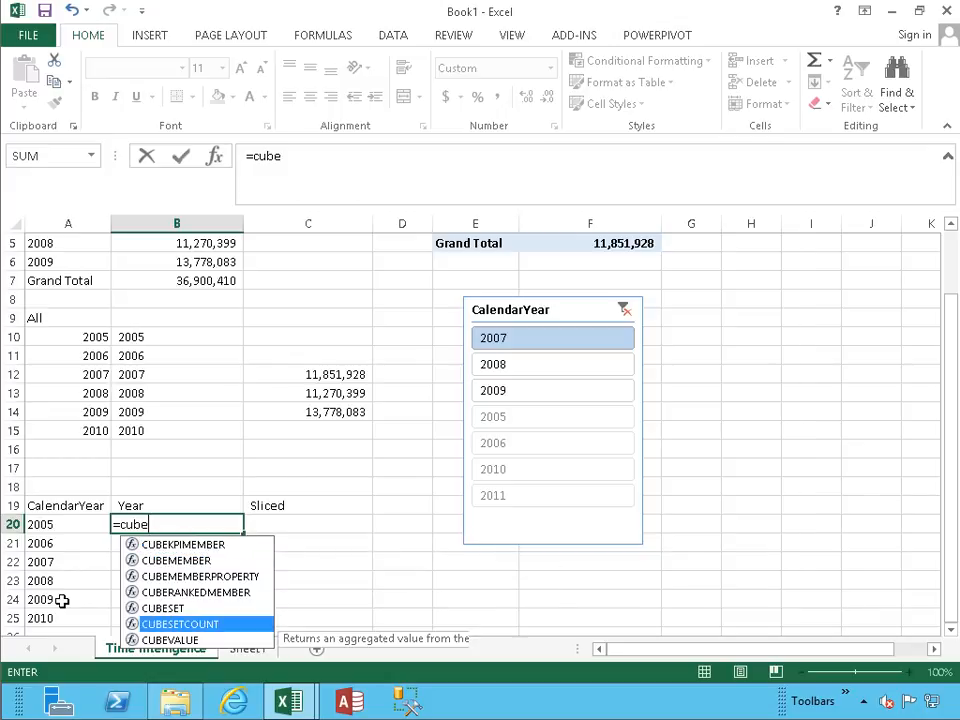
{"action": "key", "text": "Tab"}
{"action": "type", "text": "\""}
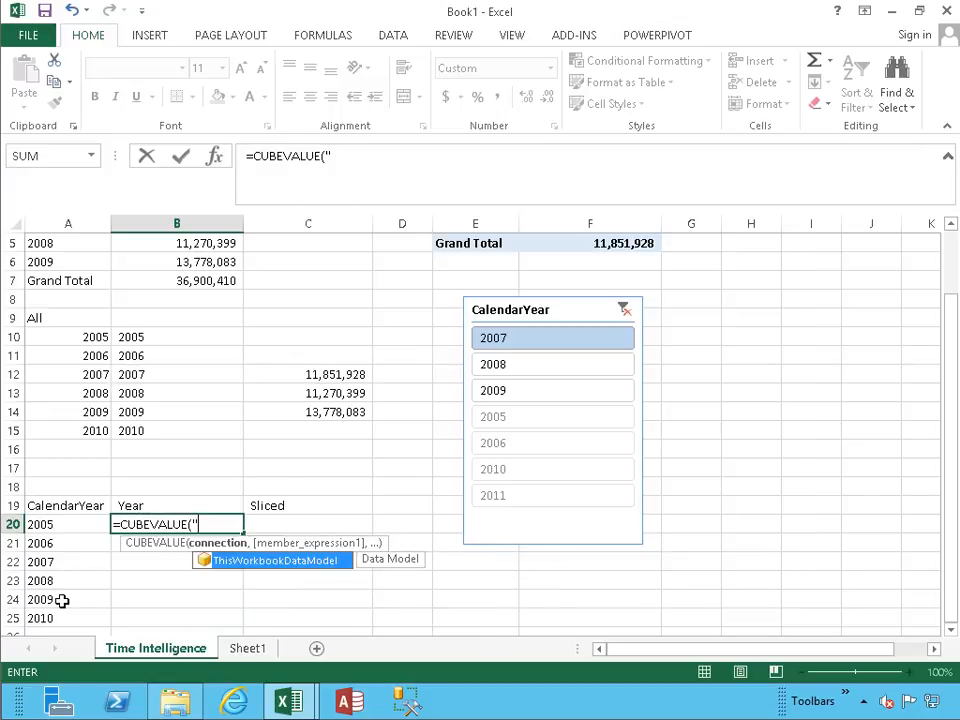
{"action": "key", "text": "Tab"}
Complete the B20 formula with $B$3 and A20 as its member expressions.
{"action": "type", "text": "\","}
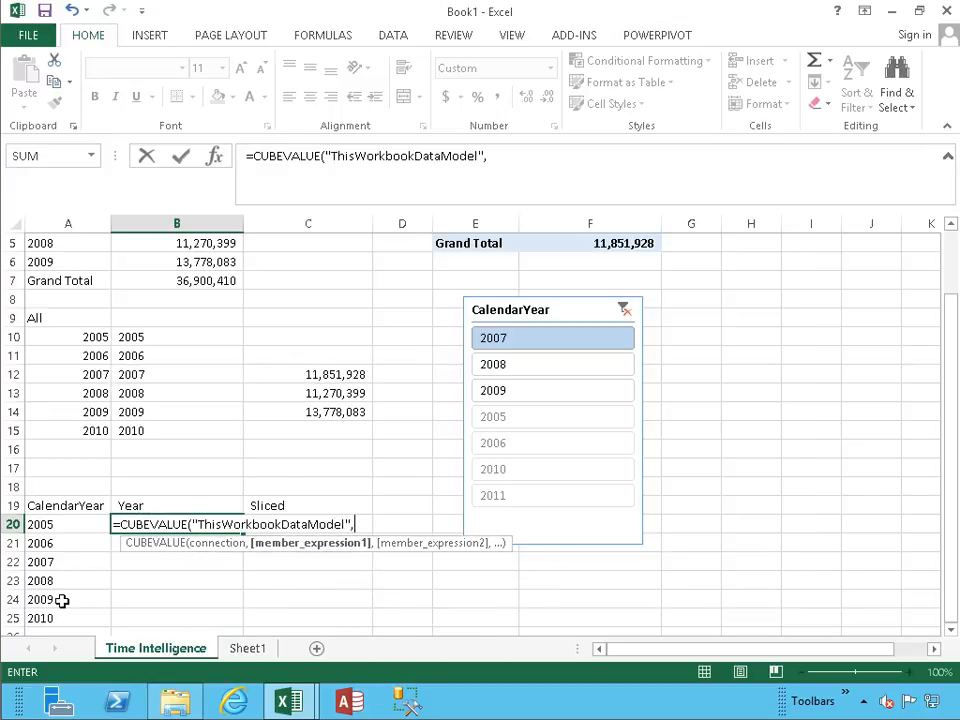
{"action": "type", "text": "$b$3,"}
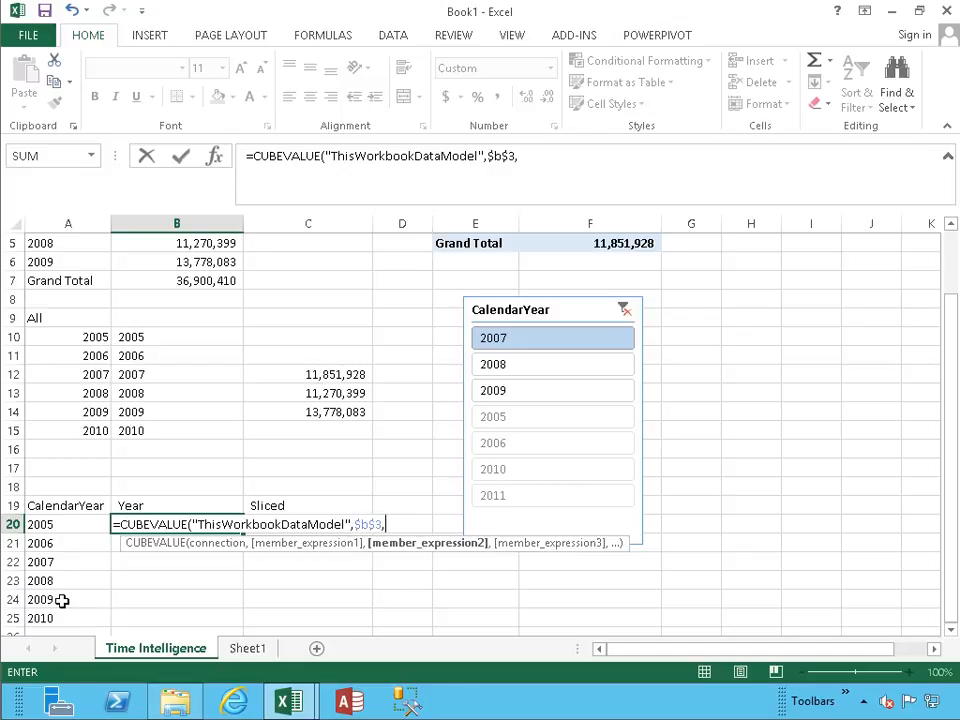
{"action": "type", "text": "a20)"}
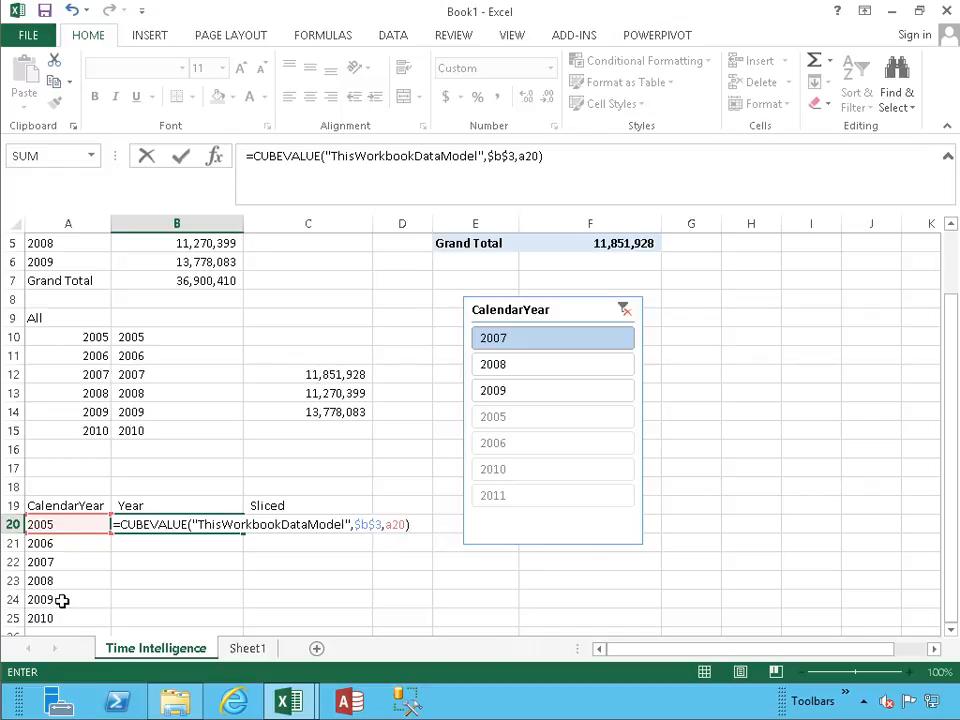
{"action": "key", "text": "Return"}
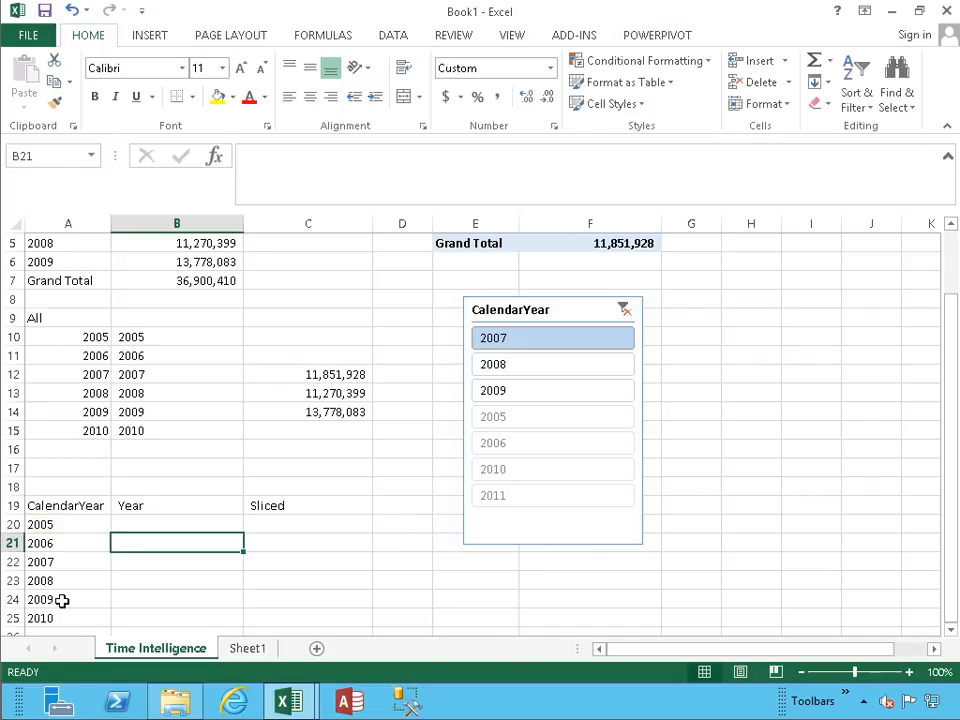
Copy the CUBEVALUE formula from B20 down to B21:B25.
{"action": "key", "text": "Up"}
{"action": "key", "text": "ctrl+c"}
{"action": "key", "text": "Down"}
{"action": "key", "text": "shift+Down"}
{"action": "key", "text": "shift+Down"}
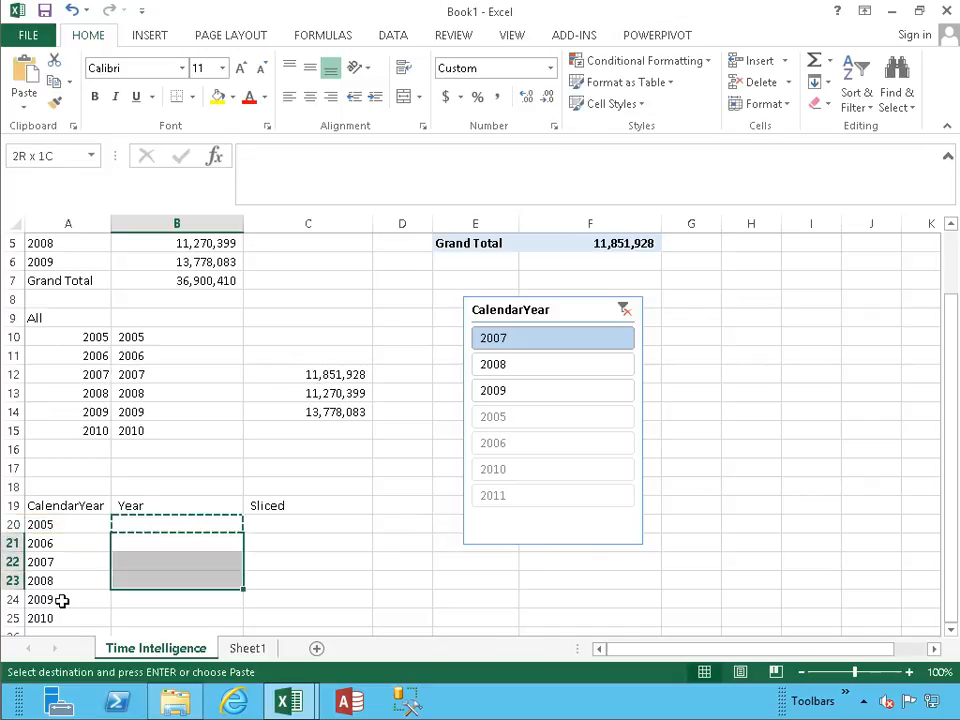
{"action": "key", "text": "shift+Down"}
{"action": "key", "text": "Return"}
Check the CUBEVALUE formulas in the upper cells of the lower table's Year column.
{"action": "key", "text": "Up"}
{"action": "key", "text": "Down"}
{"action": "key", "text": "Down"}
{"action": "key", "text": "Down"}
{"action": "key", "text": "Down"}
{"action": "key", "text": "Down"}
{"action": "key", "text": "Up"}
{"action": "key", "text": "Up"}
{"action": "key", "text": "Up"}
{"action": "key", "text": "Up"}
{"action": "key", "text": "Up"}
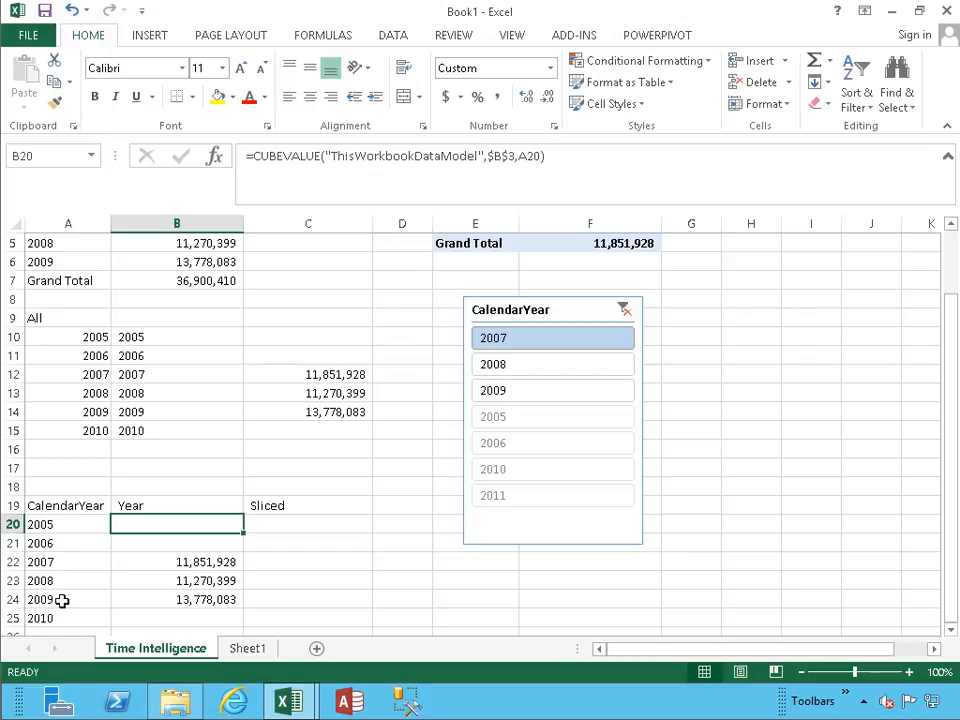
Start a CUBEVALUE formula in C20, under Sliced, with "ThisWorkbookDataModel" as its connection.
{"action": "key", "text": "Right"}
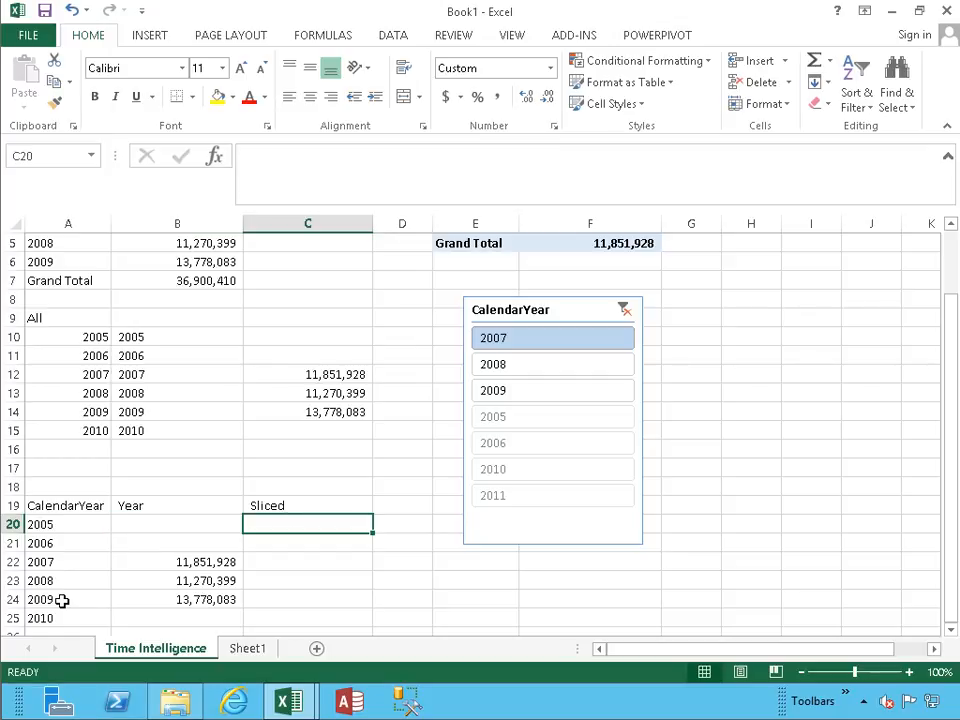
{"action": "type", "text": "=cyub"}
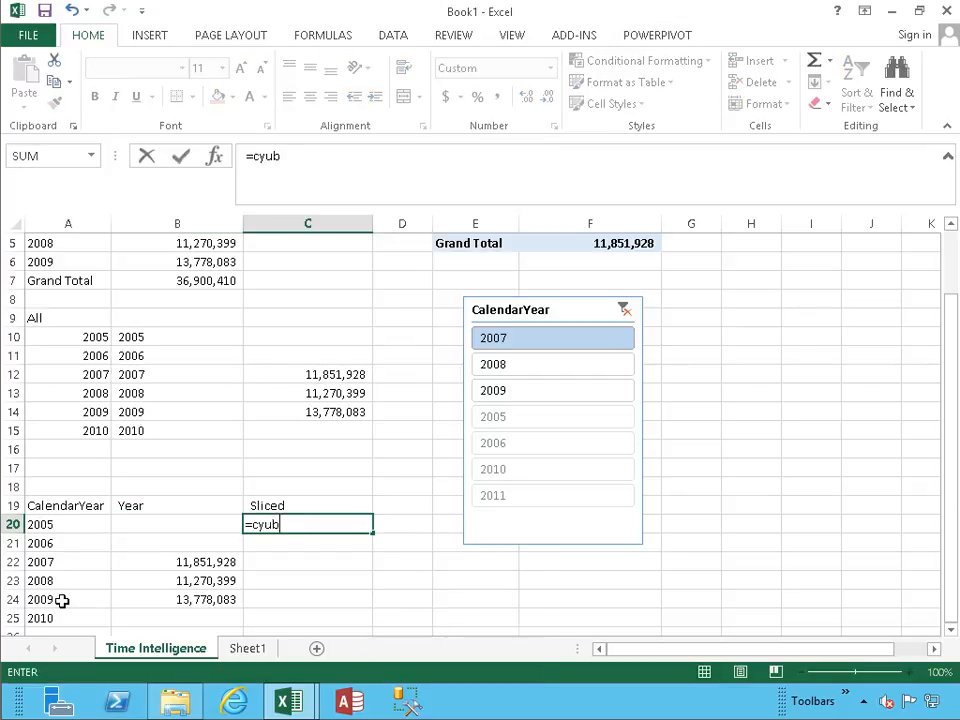
{"action": "key", "text": "BackSpace"}
{"action": "key", "text": "BackSpace"}
{"action": "key", "text": "BackSpace"}
{"action": "type", "text": "be"}
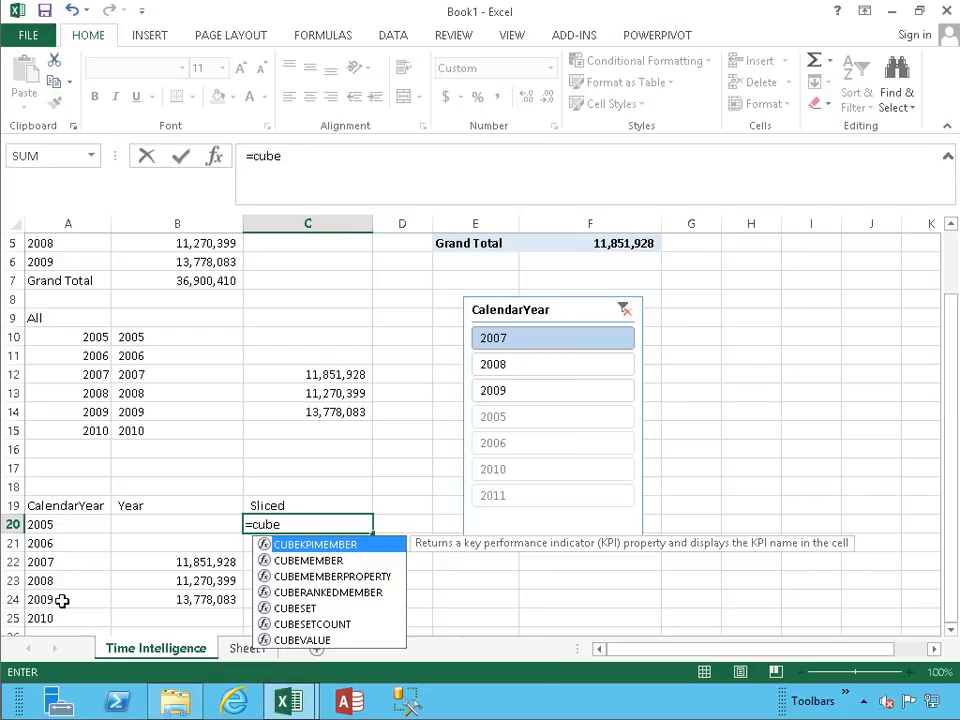
{"action": "type", "text": "va"}
{"action": "key", "text": "Tab"}
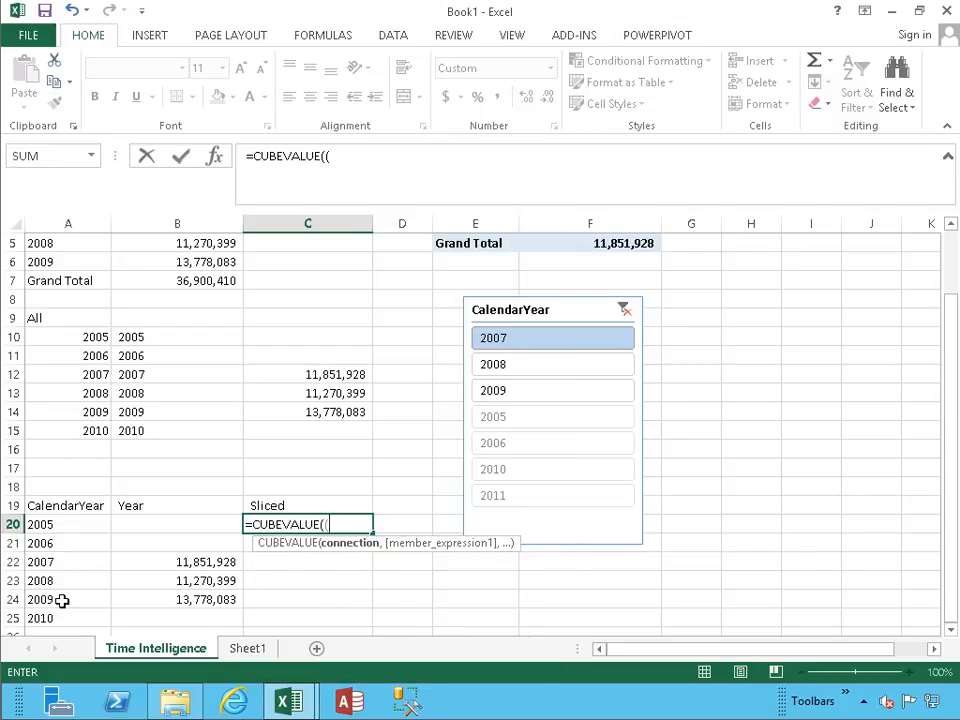
{"action": "type", "text": "\""}
{"action": "key", "text": "Tab"}
{"action": "type", "text": ","}
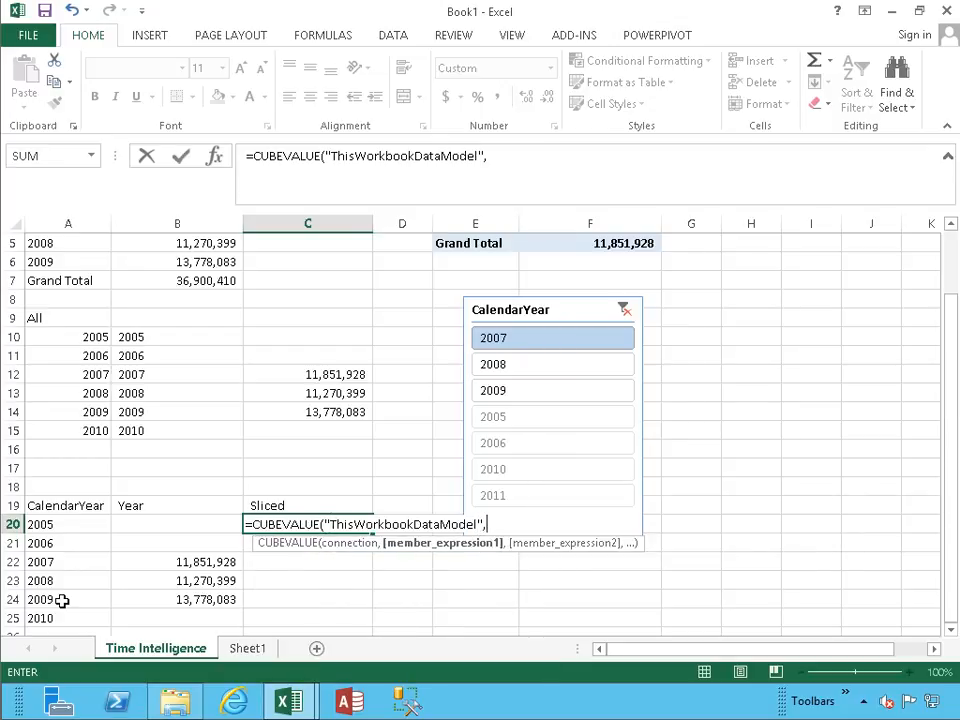
{"action": "type", "text": "$b$3,"}
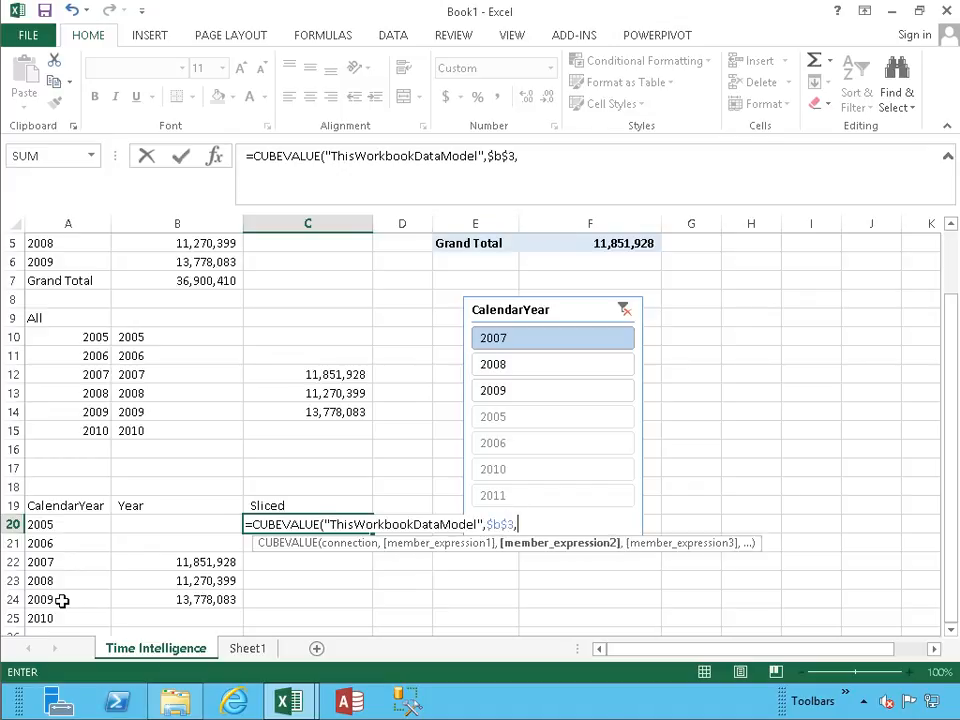
{"action": "type", "text": "s"}
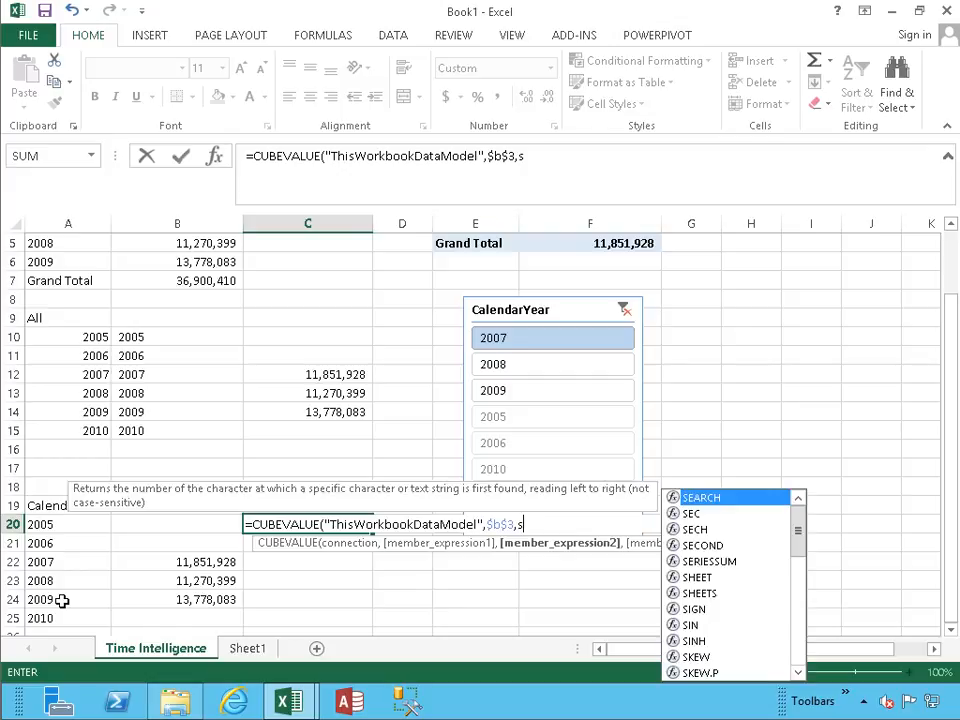
{"action": "type", "text": "l"}
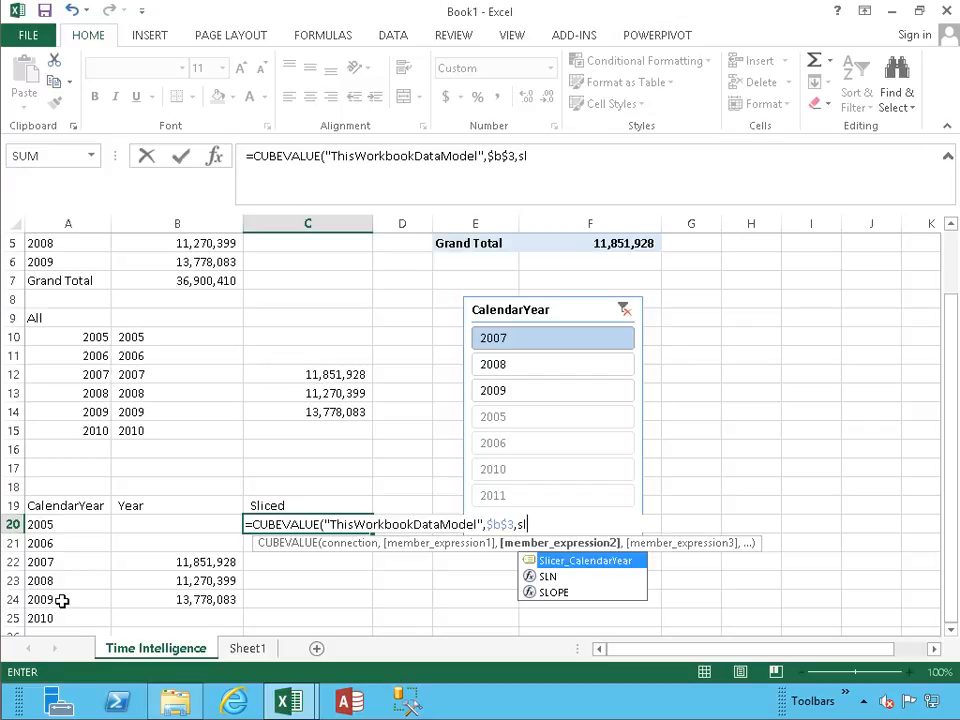
Complete the C20 formula with $B$3 and Slicer_CalendarYear as its member expressions.
{"action": "key", "text": "Tab"}
{"action": "type", "text": ")"}
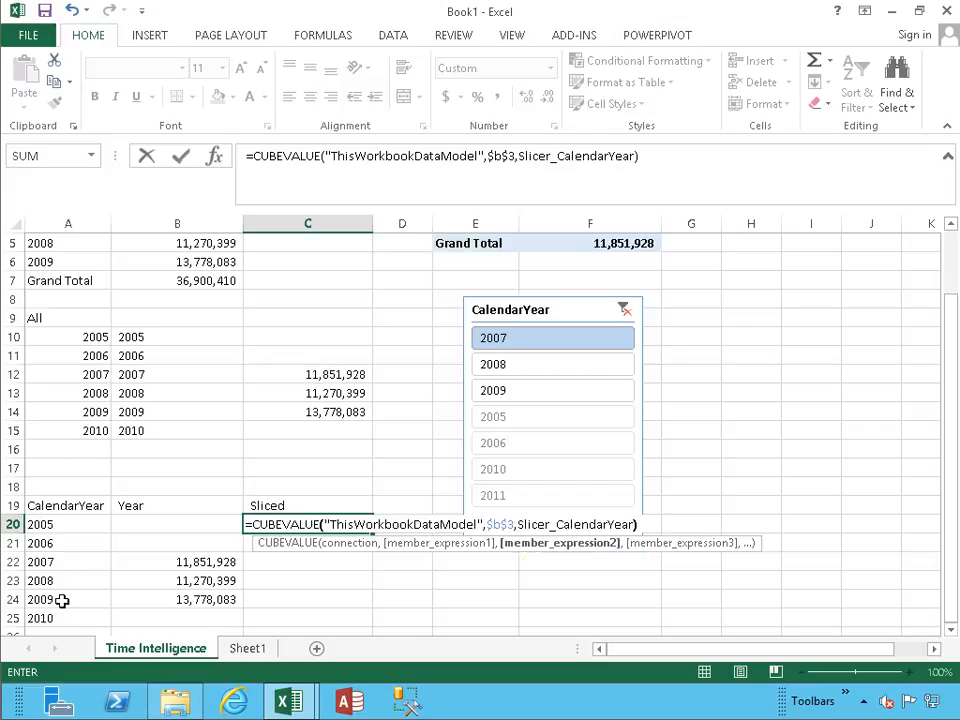
{"action": "key", "text": "Return"}
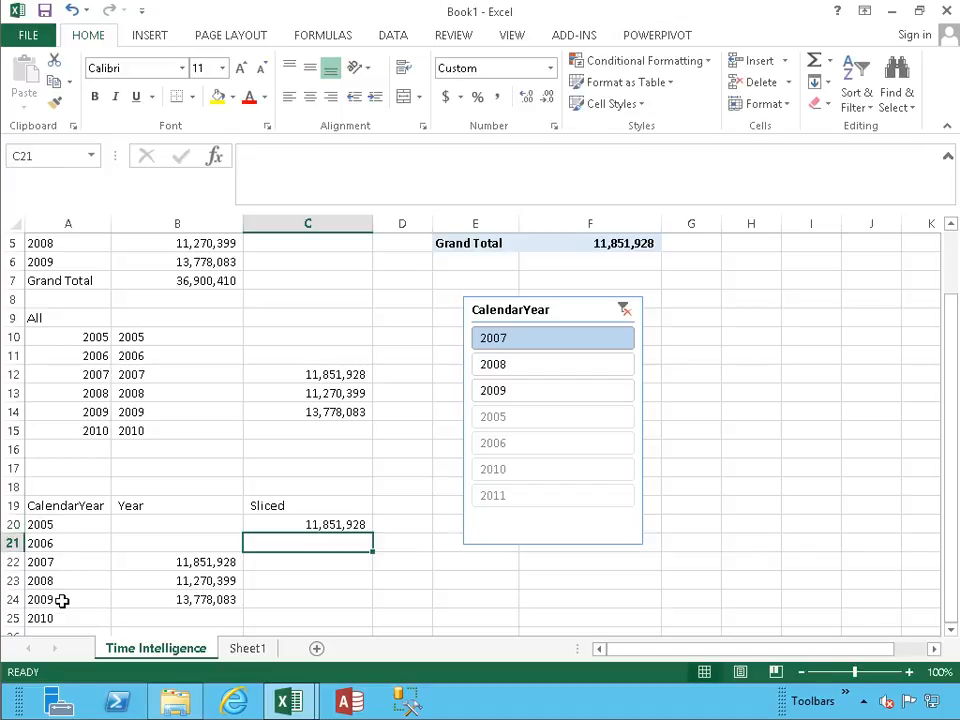
Copy the slicer-based CUBEVALUE formula from C20 down through C25.
{"action": "key", "text": "Up"}
{"action": "key", "text": "ctrl+c"}
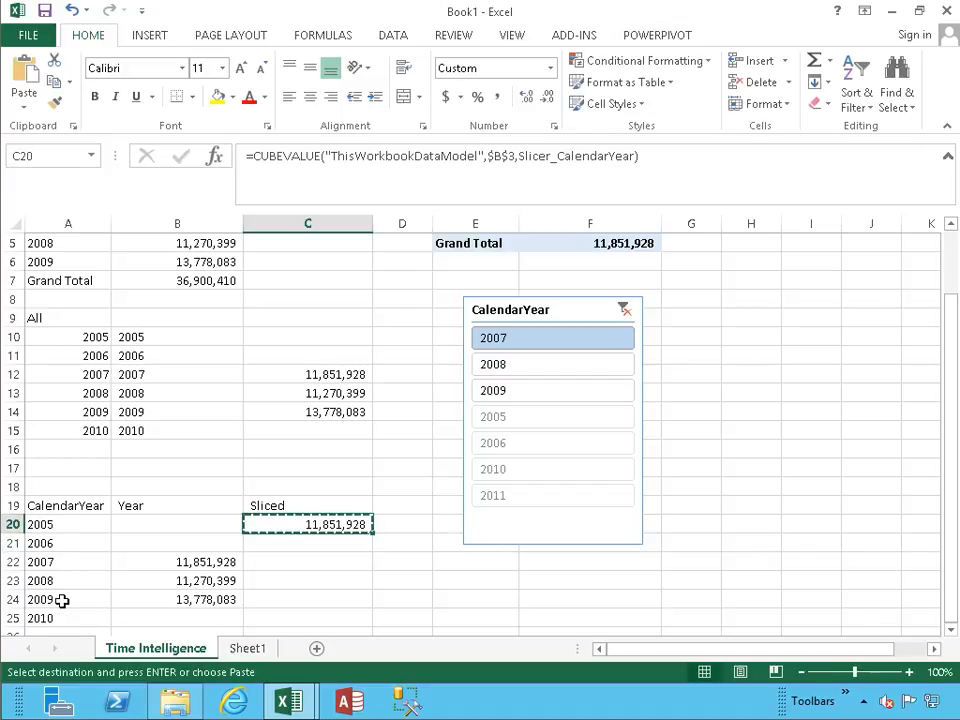
{"action": "key", "text": "shift+Down"}
{"action": "key", "text": "shift+Down"}
{"action": "key", "text": "shift+Down"}
{"action": "key", "text": "shift+Down"}
{"action": "key", "text": "shift+Down"}
{"action": "key", "text": "Return"}
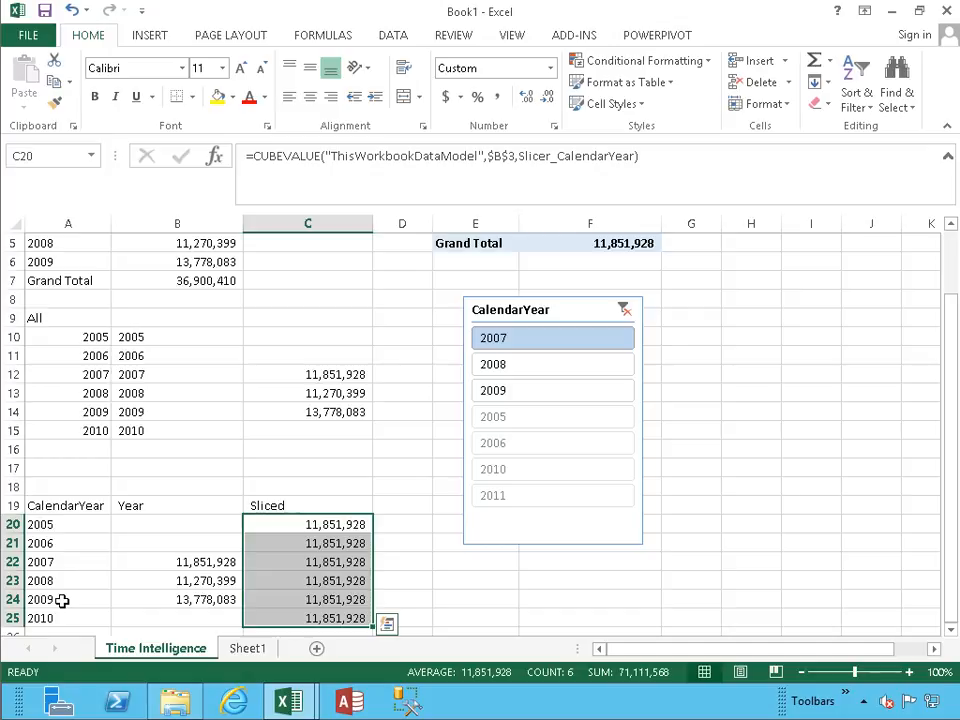
Clear the CalendarYear slicer filter and compare the Sliced column with the PivotTable's grand total.
{"action": "left_click", "coordinate": [624, 310]}
{"action": "scroll", "coordinate": [624, 308], "scroll_direction": "up", "scroll_amount": 2}
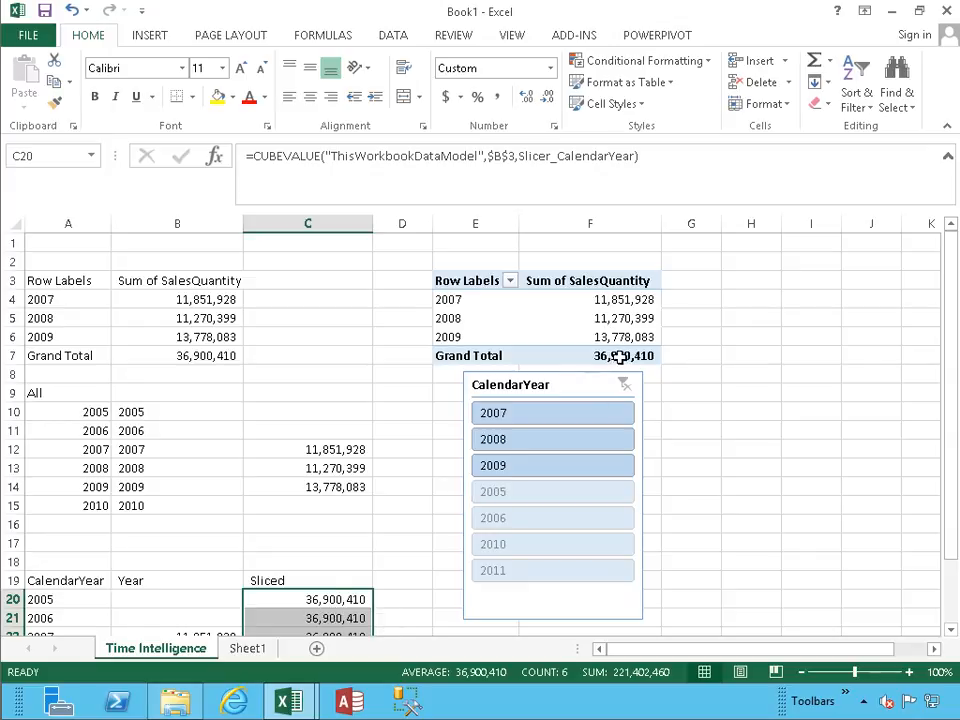
{"action": "scroll", "coordinate": [476, 493], "scroll_direction": "down", "scroll_amount": 3}
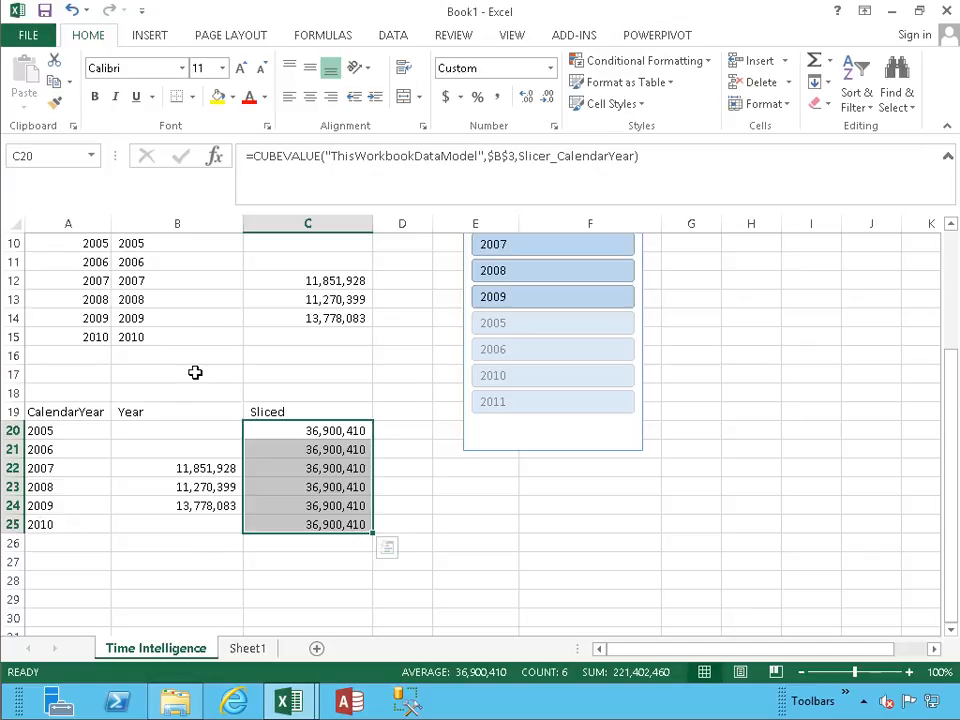
{"action": "scroll", "coordinate": [195, 372], "scroll_direction": "up", "scroll_amount": 3}
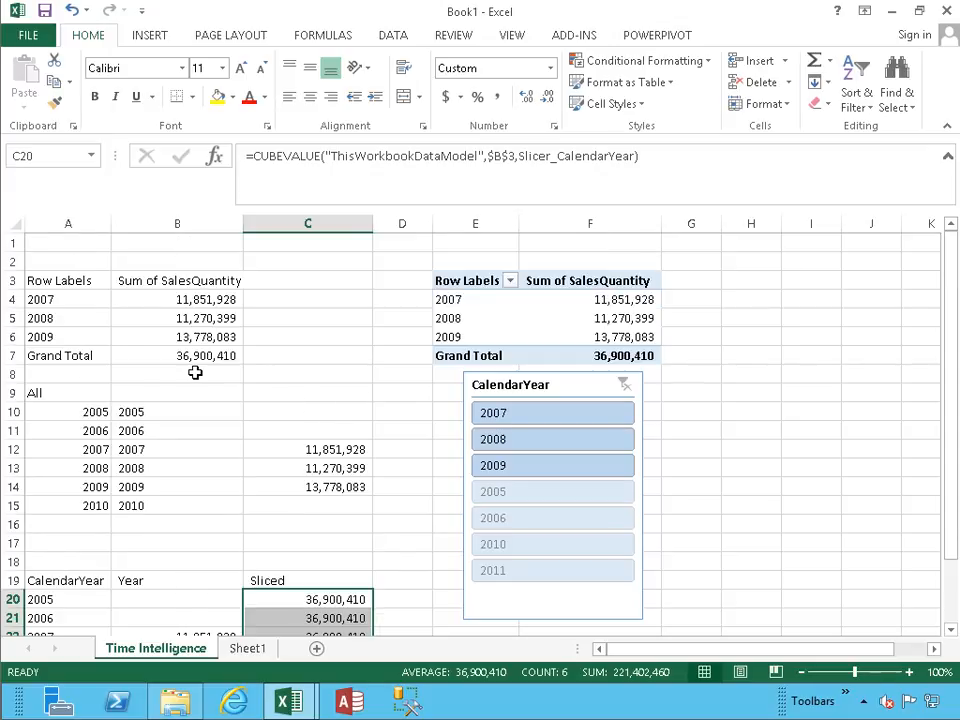
{"action": "scroll", "coordinate": [195, 372], "scroll_direction": "down", "scroll_amount": 2}
{"action": "scroll", "coordinate": [195, 372], "scroll_direction": "up", "scroll_amount": 2}
{"action": "scroll", "coordinate": [195, 372], "scroll_direction": "down", "scroll_amount": 1}
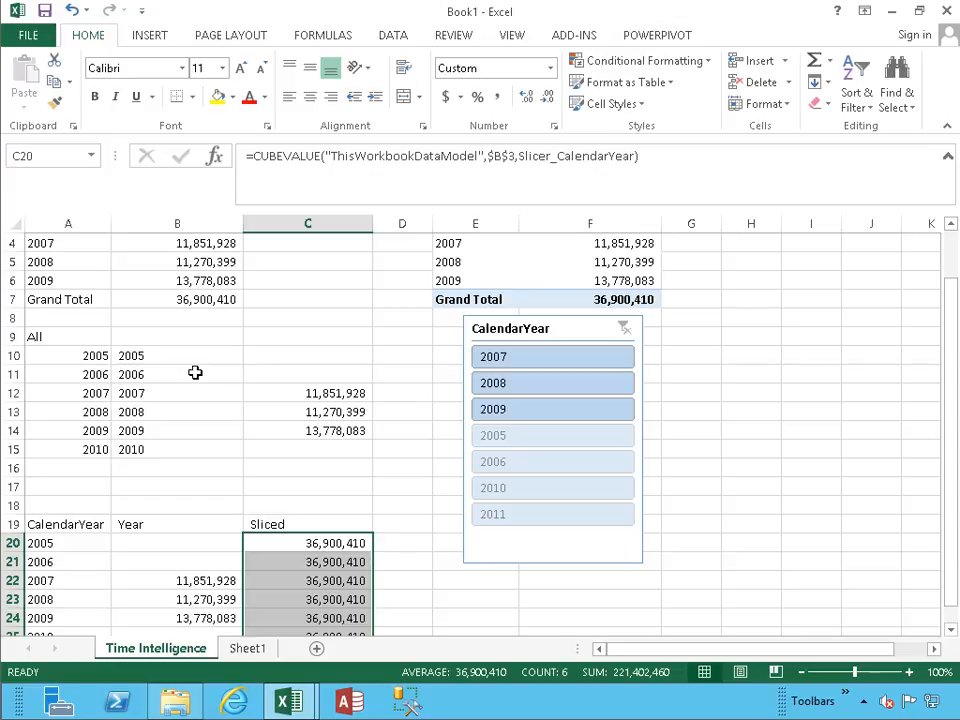
Open the workbook's data model in the PowerPivot window.
{"action": "left_click", "coordinate": [171, 488]}
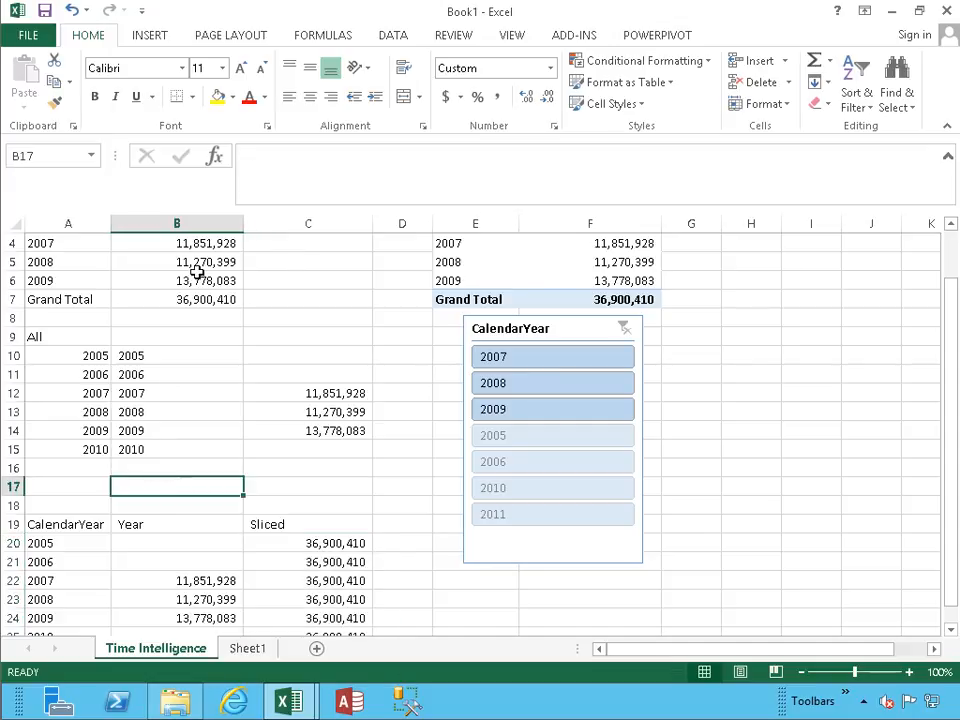
{"action": "left_click", "coordinate": [654, 35]}
{"action": "left_click", "coordinate": [50, 94]}
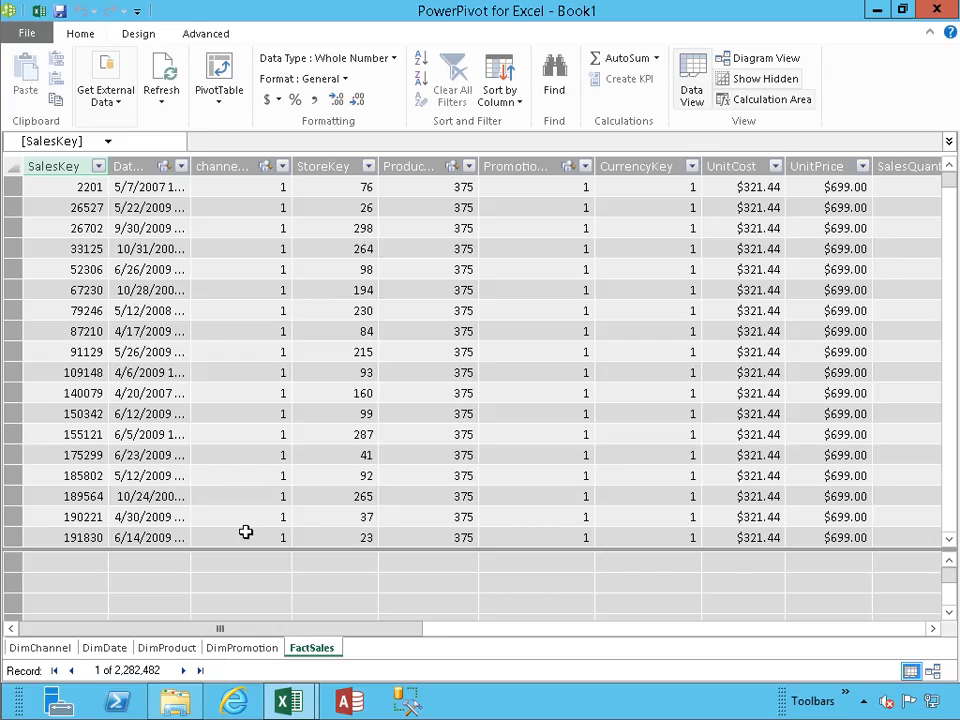
Start a measure named LastDateOfSales with the LASTDATE function in the FactSales calculation area below the DateKey column.
{"action": "left_click", "coordinate": [167, 571]}
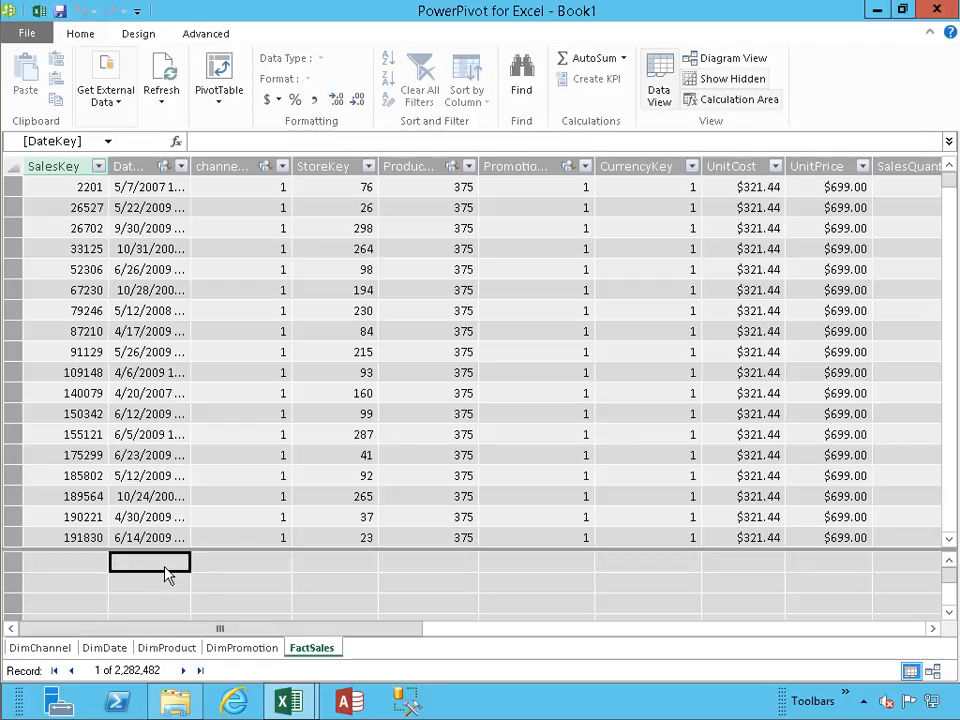
{"action": "type", "text": "LastD"}
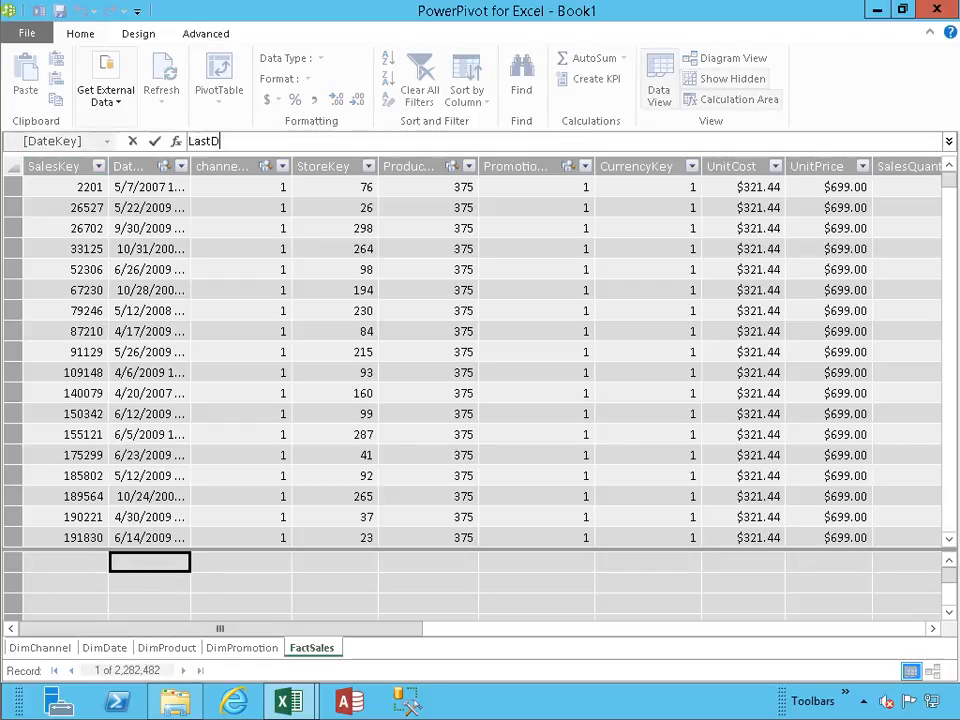
{"action": "type", "text": "ateOfSales:="}
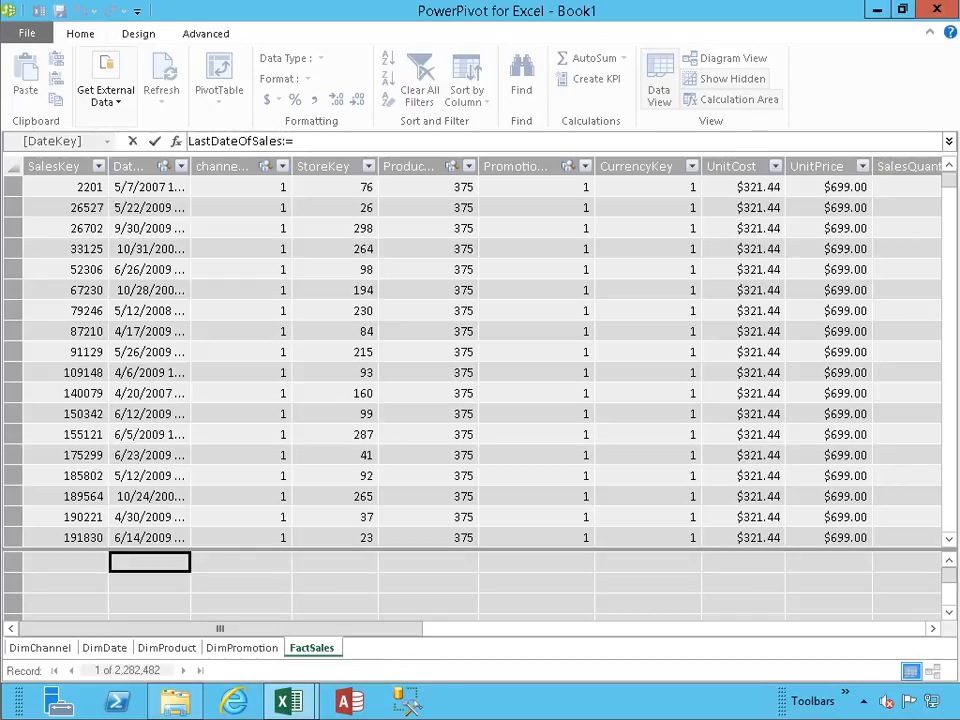
{"action": "type", "text": "LAST"}
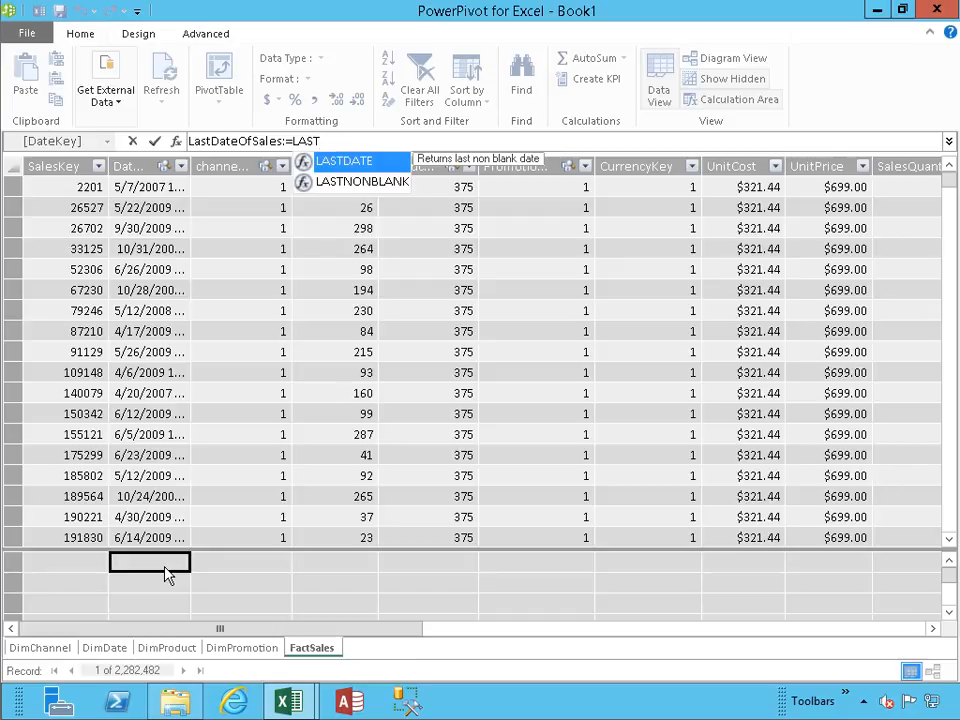
{"action": "key", "text": "Tab"}
Complete the LastDateOfSales measure with FactSales[DateKey] as the LASTDATE argument and commit it.
{"action": "type", "text": "fact"}
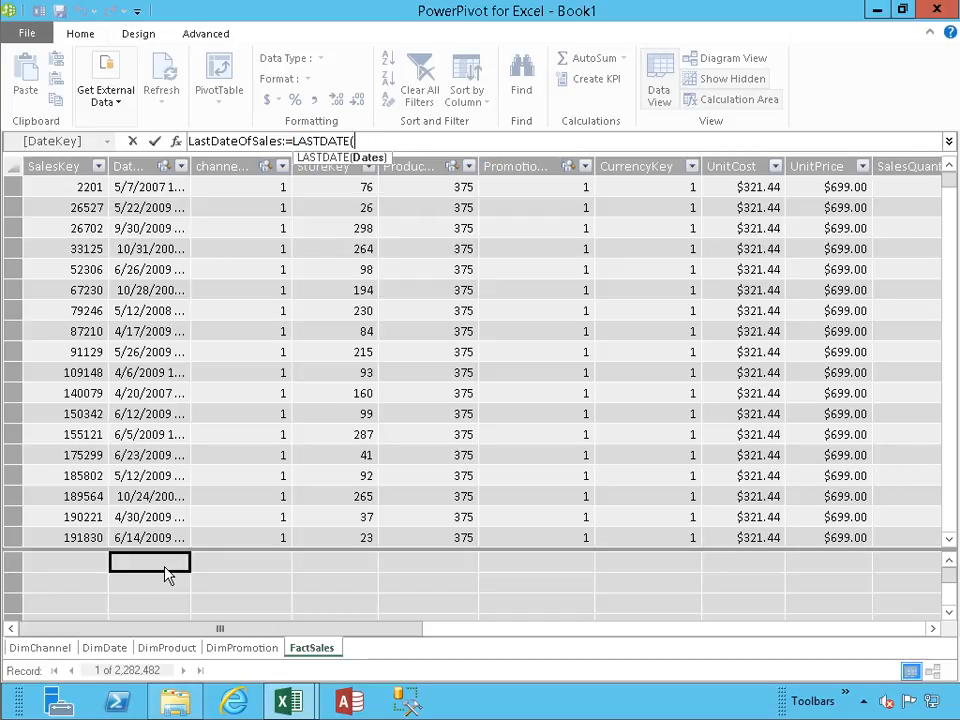
{"action": "key", "text": "Down"}
{"action": "key", "text": "Down"}
{"action": "key", "text": "Down"}
{"action": "key", "text": "Down"}
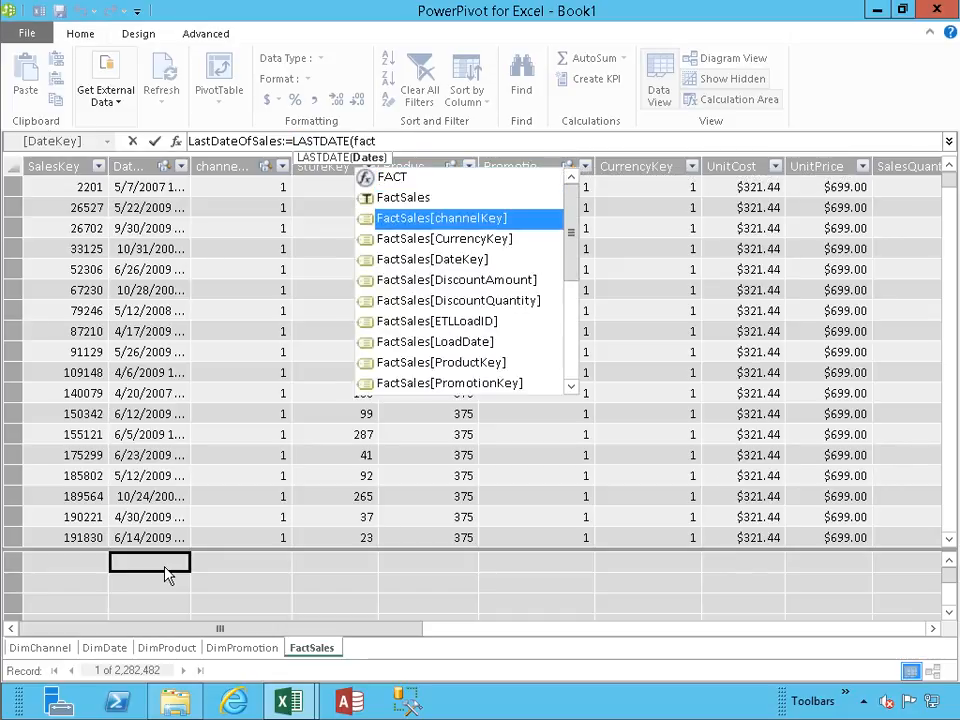
{"action": "key", "text": "Tab"}
{"action": "type", "text": ")"}
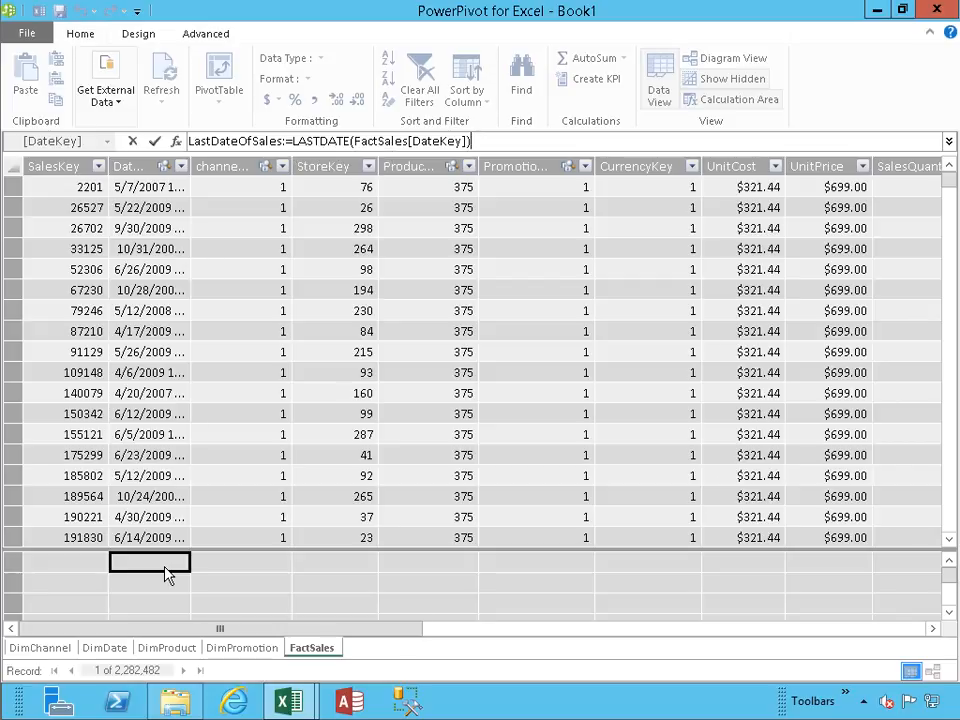
{"action": "key", "text": "Return"}
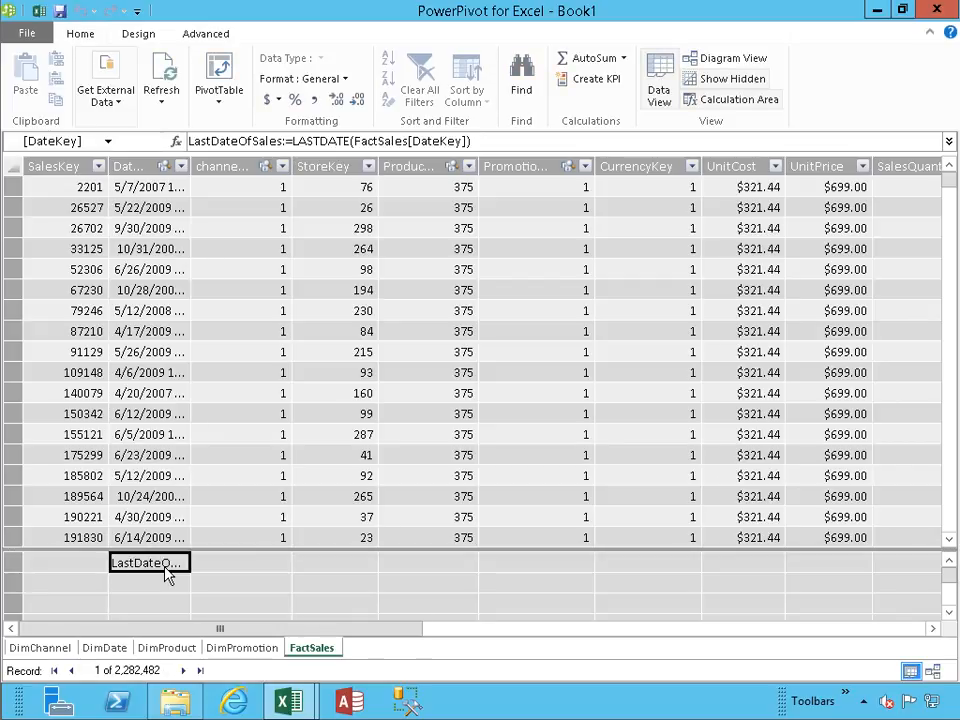
Look further down the DateKey values in FactSales and switch back to the Excel workbook.
{"action": "mouse_move", "coordinate": [163, 570]}
{"action": "left_click_drag", "start_coordinate": [952, 188], "coordinate": [952, 243]}
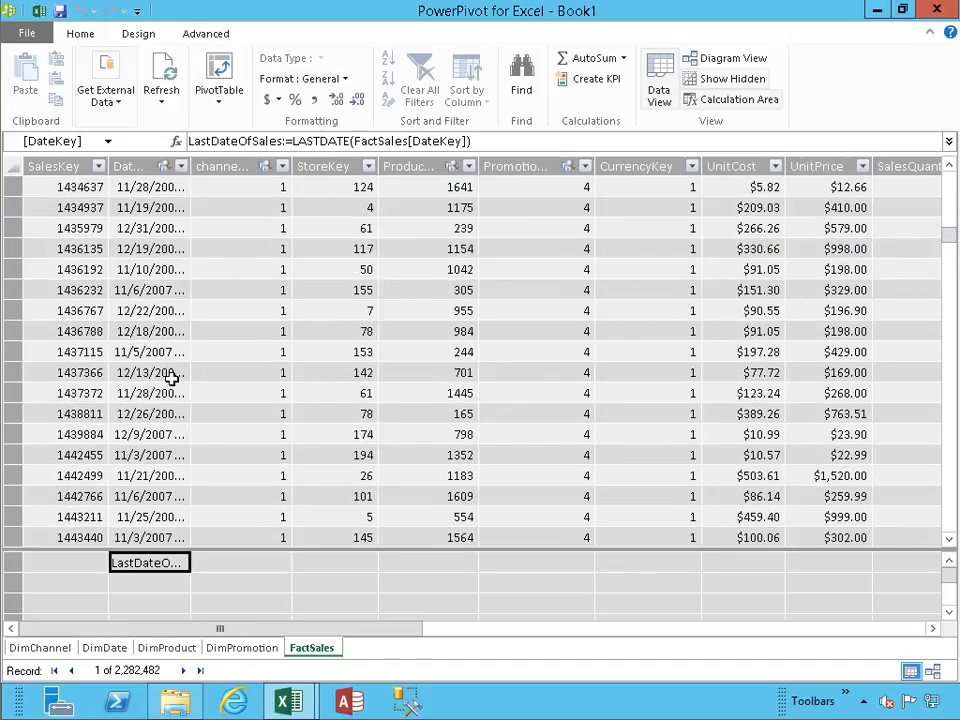
{"action": "left_click", "coordinate": [39, 10]}
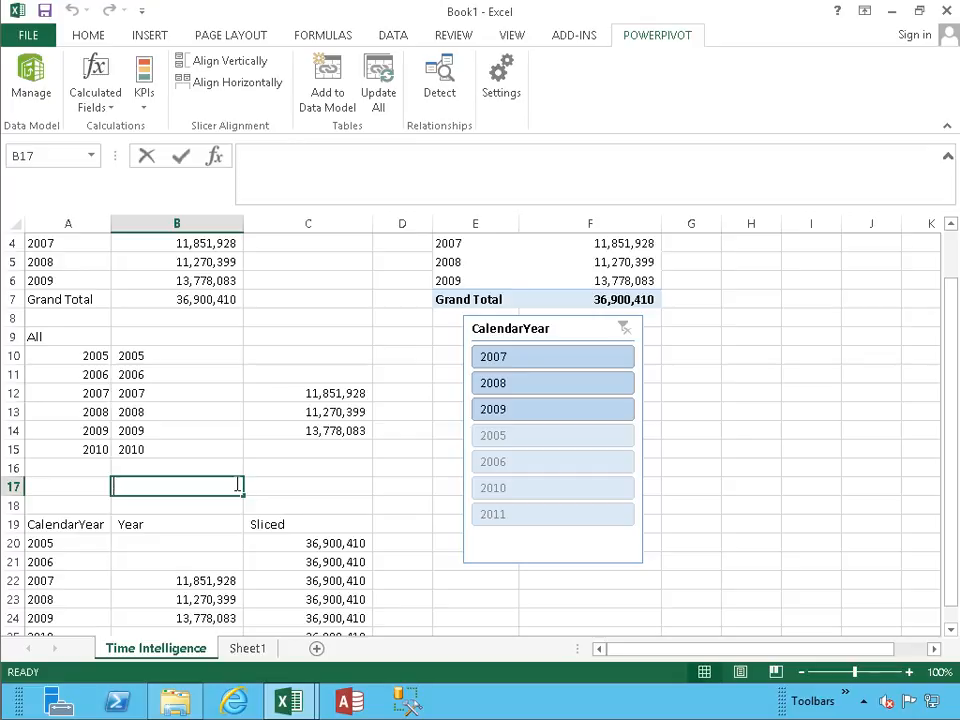
{"action": "type", "text": "=cubevalue"}
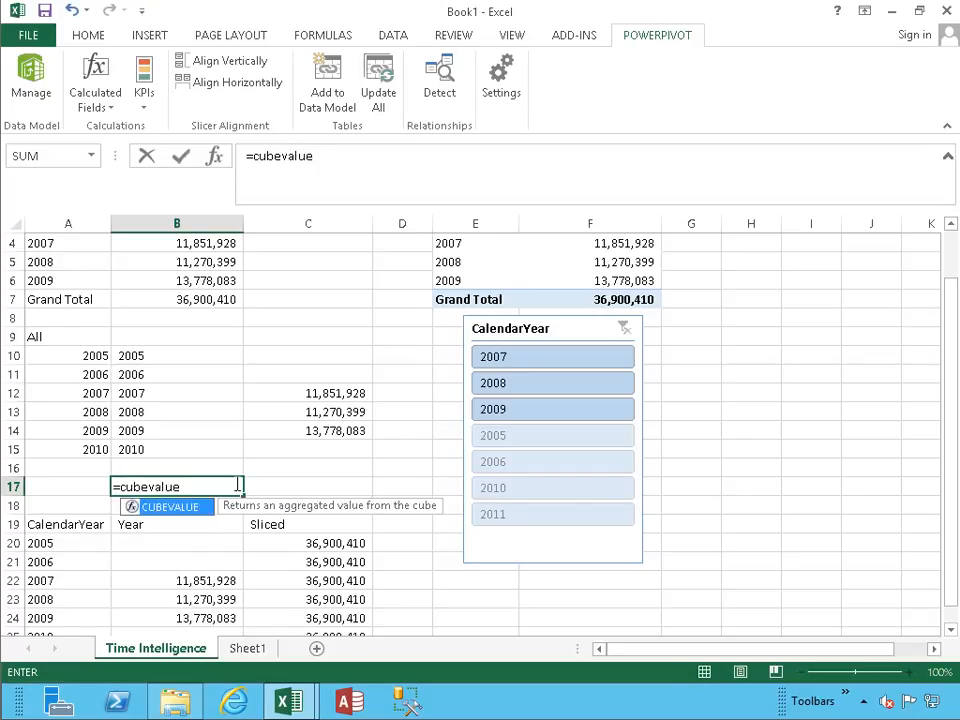
{"action": "type", "text": "("}
{"action": "key", "text": "Return"}
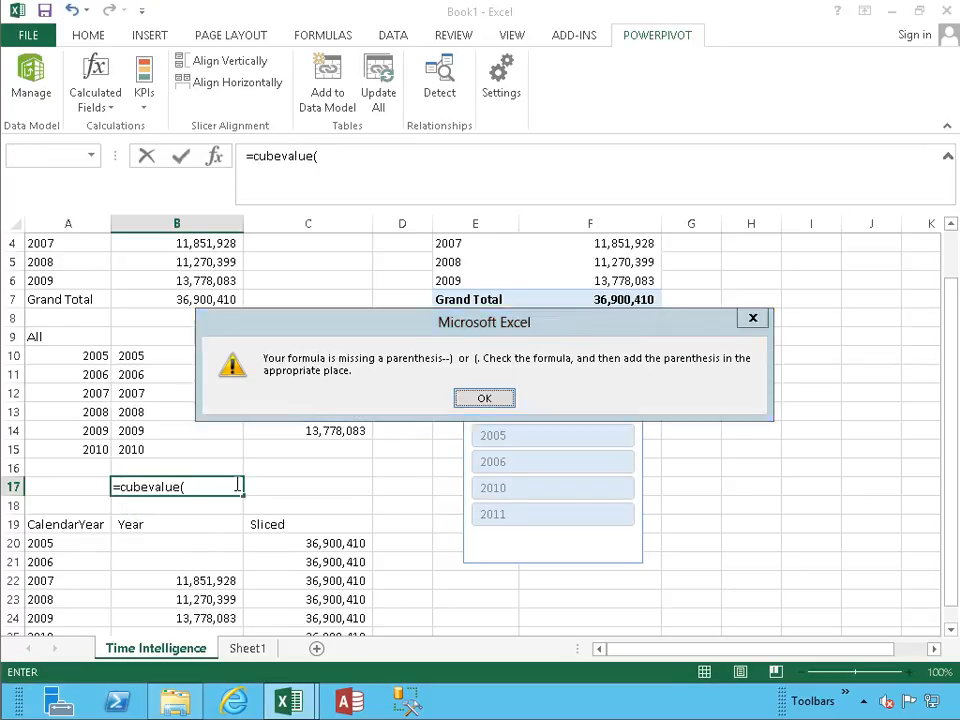
{"action": "key", "text": "Return"}
{"action": "key", "text": "BackSpace"}
{"action": "key", "text": "BackSpace"}
{"action": "key", "text": "BackSpace"}
{"action": "key", "text": "BackSpace"}
{"action": "key", "text": "BackSpace"}
{"action": "key", "text": "BackSpace"}
{"action": "key", "text": "BackSpace"}
{"action": "key", "text": "BackSpace"}
{"action": "key", "text": "BackSpace"}
{"action": "key", "text": "BackSpace"}
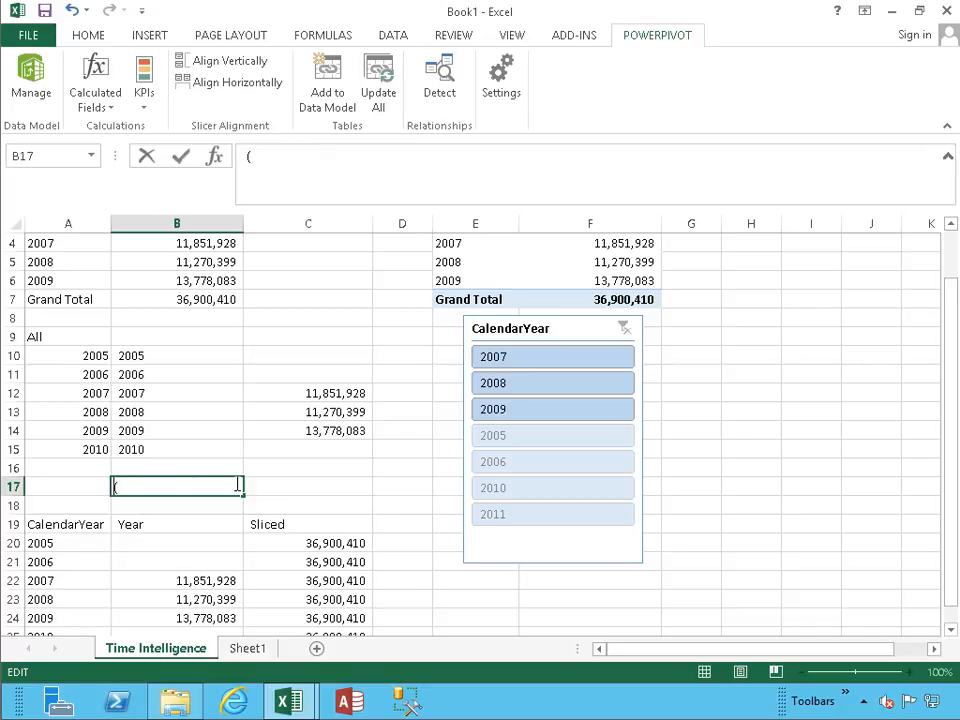
{"action": "key", "text": "Delete"}
Start a CUBEVALUE formula in B17 with "ThisWorkbookDataModel" as its connection.
{"action": "type", "text": "=cube"}
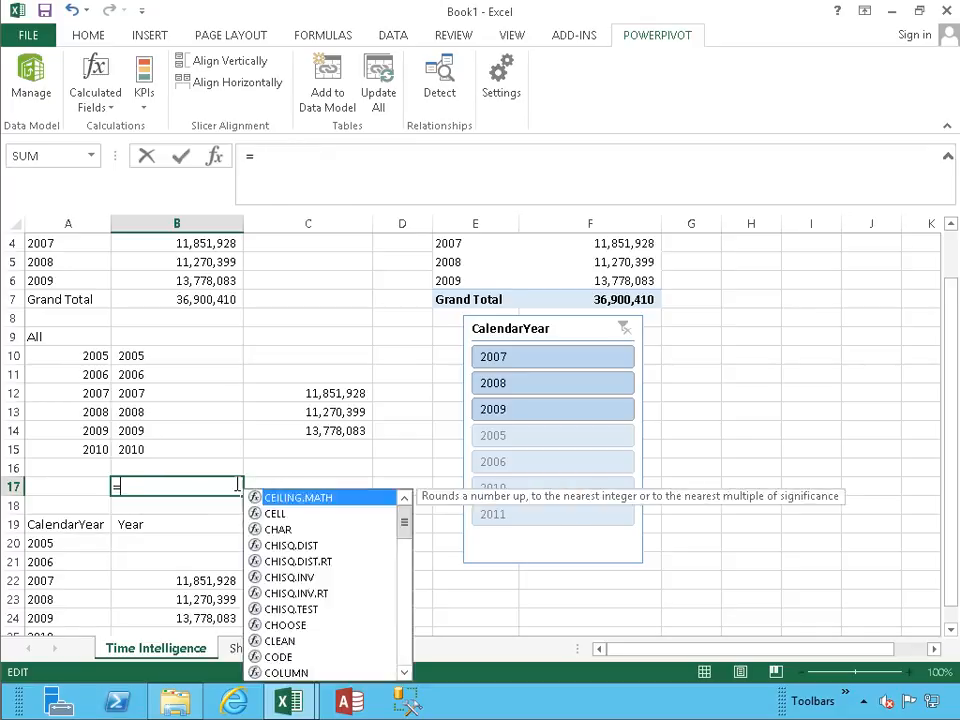
{"action": "key", "text": "Down"}
{"action": "key", "text": "Down"}
{"action": "key", "text": "Down"}
{"action": "key", "text": "Down"}
{"action": "key", "text": "Down"}
{"action": "key", "text": "Down"}
{"action": "key", "text": "Tab"}
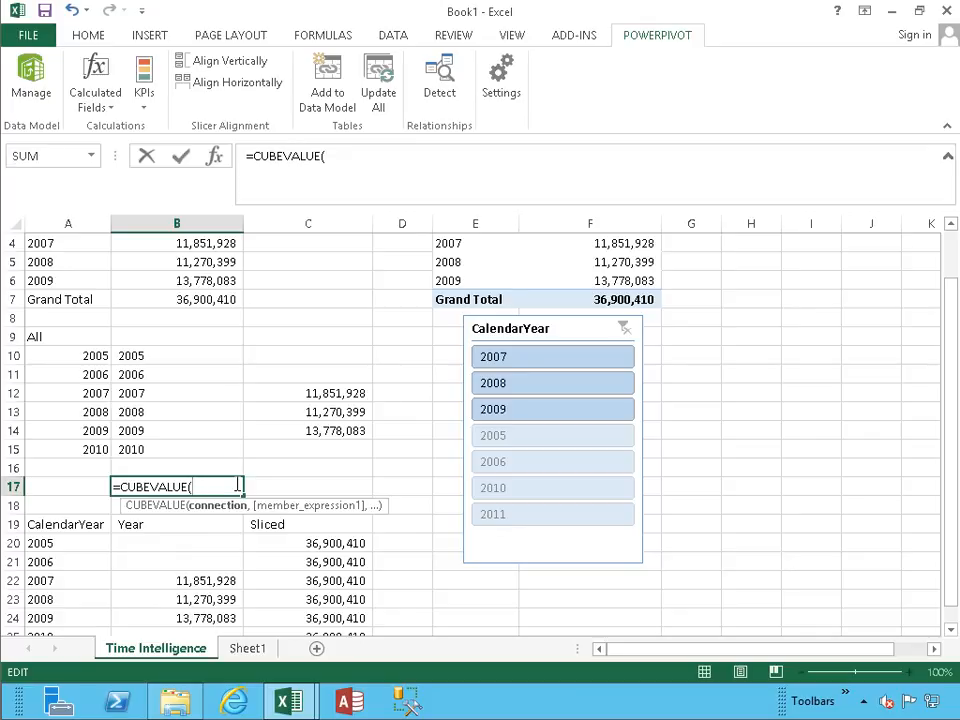
{"action": "type", "text": "\""}
{"action": "key", "text": "Tab"}
{"action": "type", "text": "\","}
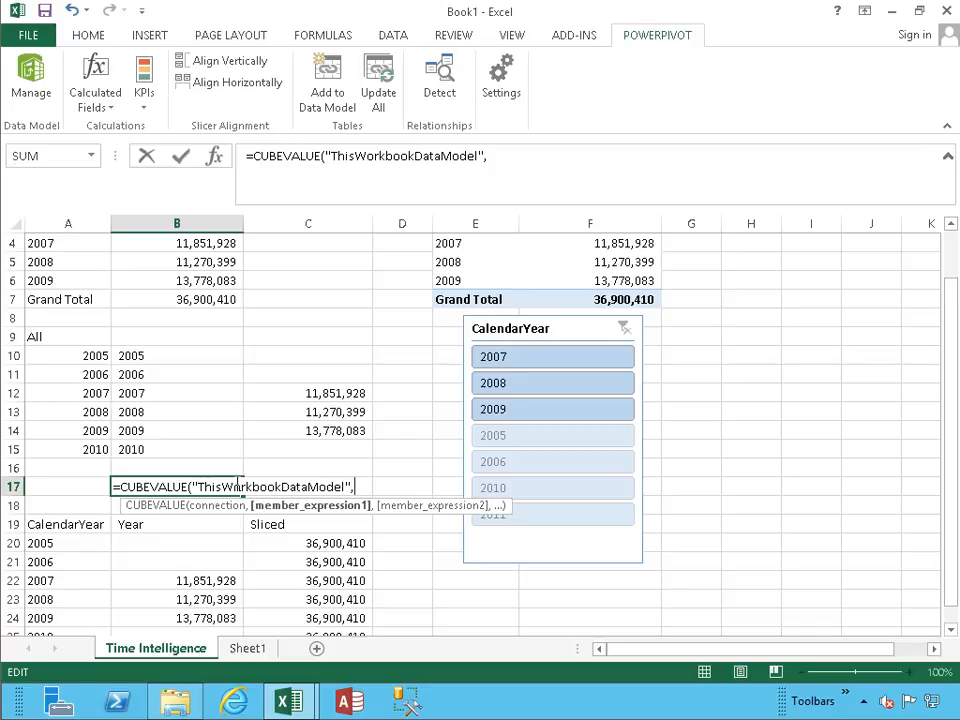
{"action": "type", "text": "cube"}
Nest a CUBEMEMBER function as the first member expression, with "ThisWorkbookDataModel" as its connection.
{"action": "key", "text": "Down"}
{"action": "key", "text": "Down"}
{"action": "key", "text": "Down"}
{"action": "key", "text": "Down"}
{"action": "key", "text": "Down"}
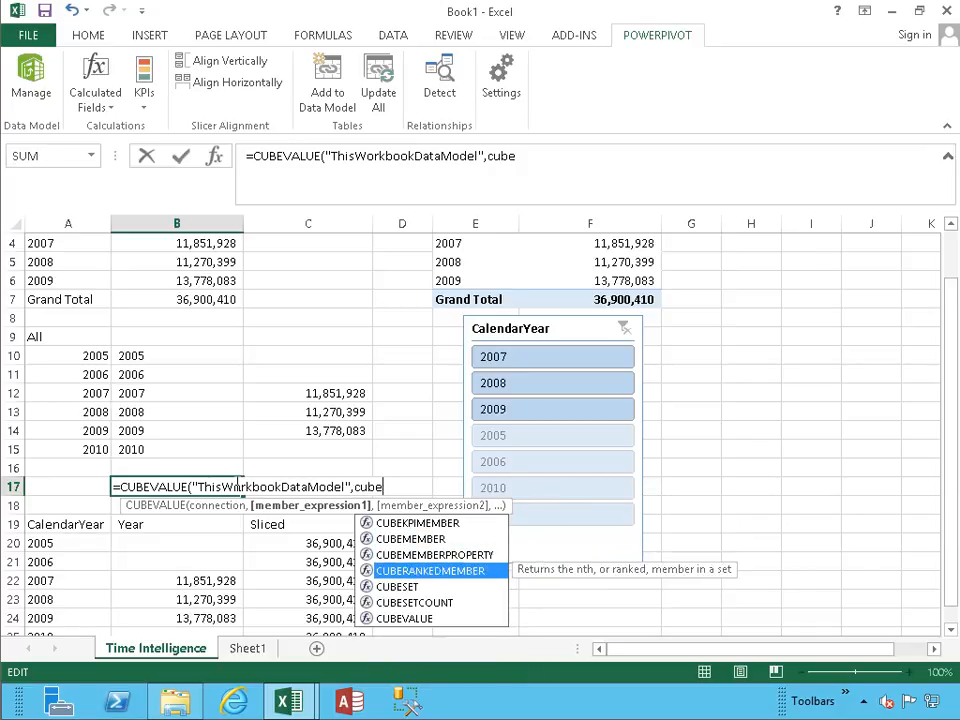
{"action": "key", "text": "Up"}
{"action": "key", "text": "Up"}
{"action": "key", "text": "Up"}
{"action": "key", "text": "Up"}
{"action": "key", "text": "Tab"}
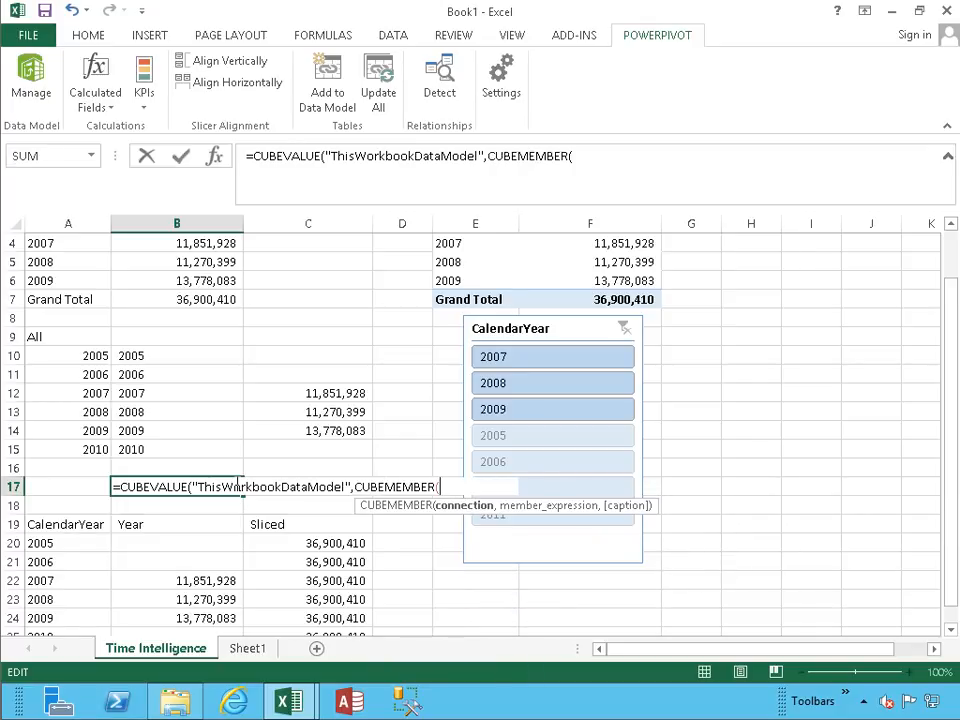
{"action": "type", "text": "\""}
{"action": "key", "text": "Tab"}
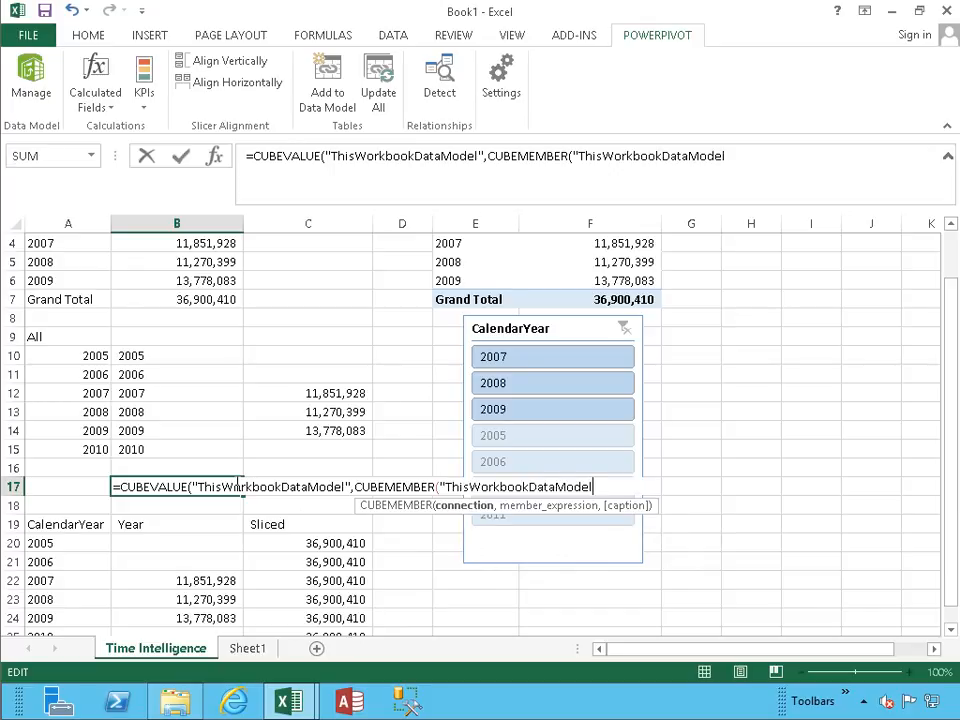
{"action": "type", "text": "\","}
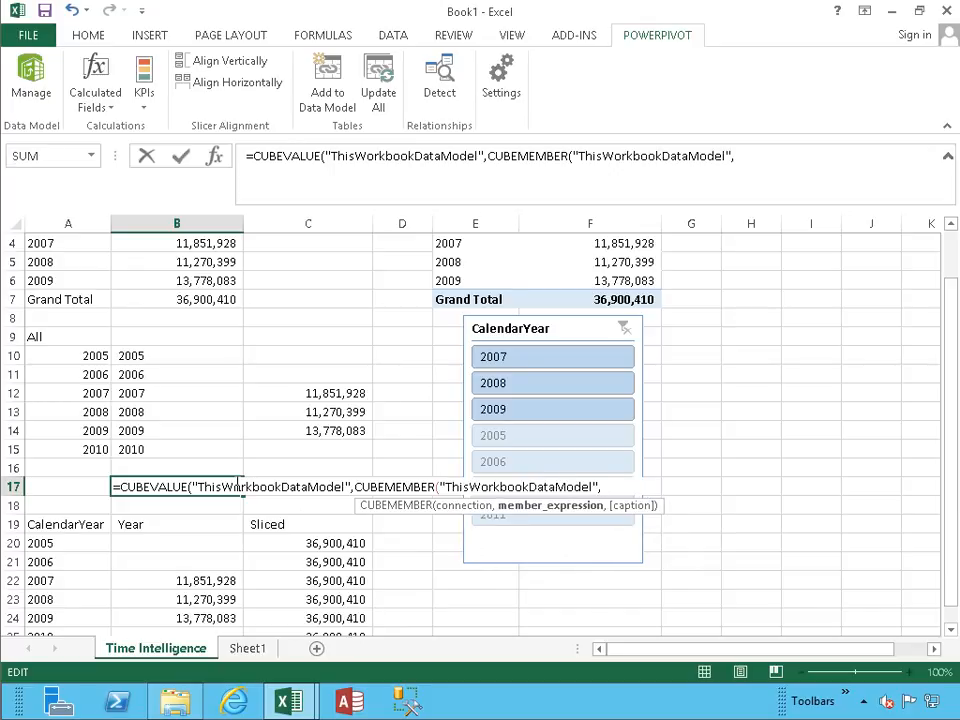
{"action": "type", "text": "\""}
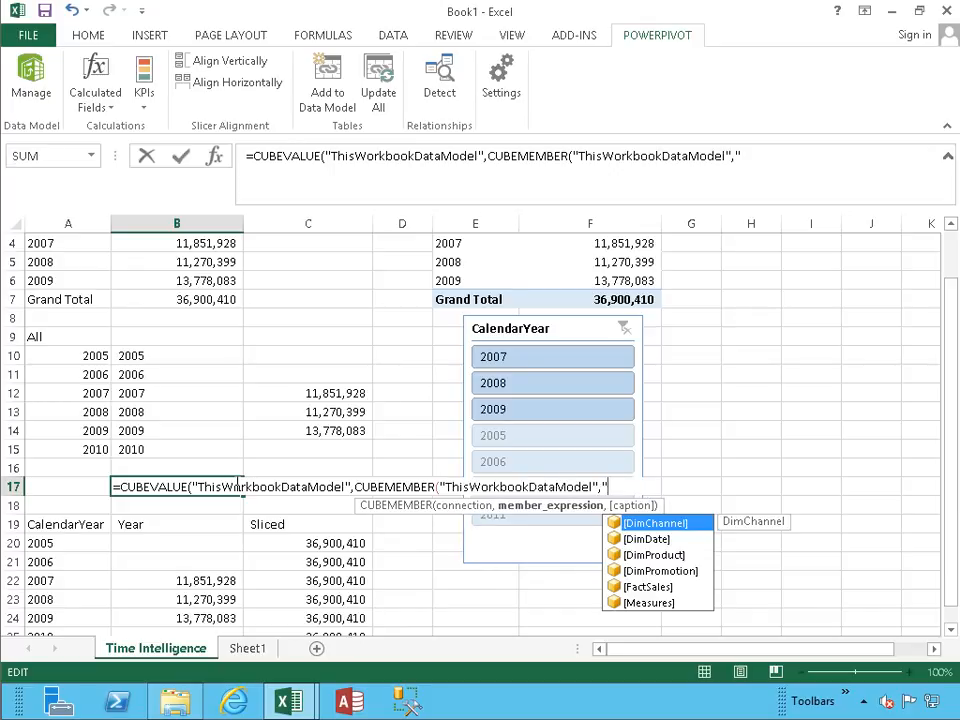
Set the CUBEMEMBER expression to "[Measures].[LastDateOfSales]", close both functions and commit the B17 formula.
{"action": "key", "text": "Down"}
{"action": "key", "text": "Down"}
{"action": "key", "text": "Down"}
{"action": "key", "text": "Down"}
{"action": "key", "text": "Down"}
{"action": "key", "text": "Tab"}
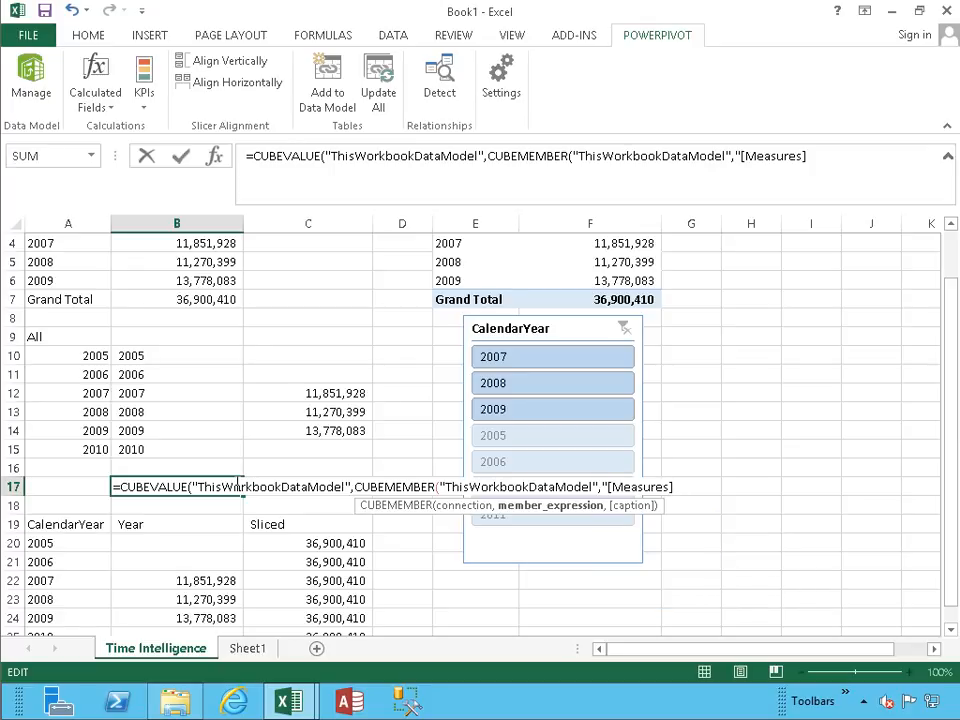
{"action": "type", "text": "."}
{"action": "key", "text": "Tab"}
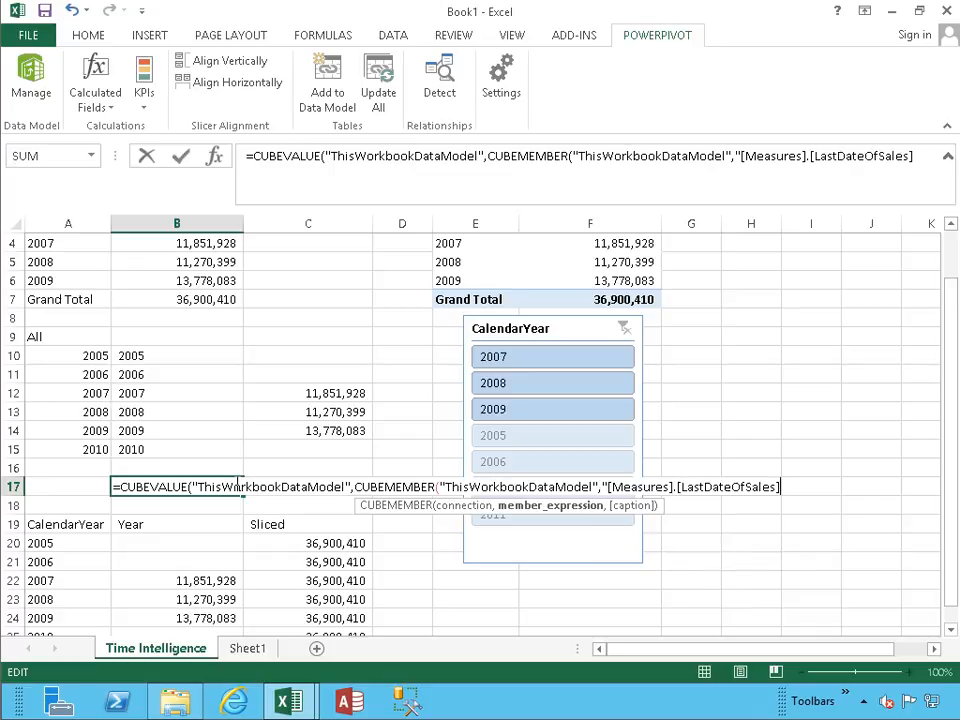
{"action": "type", "text": "\"))"}
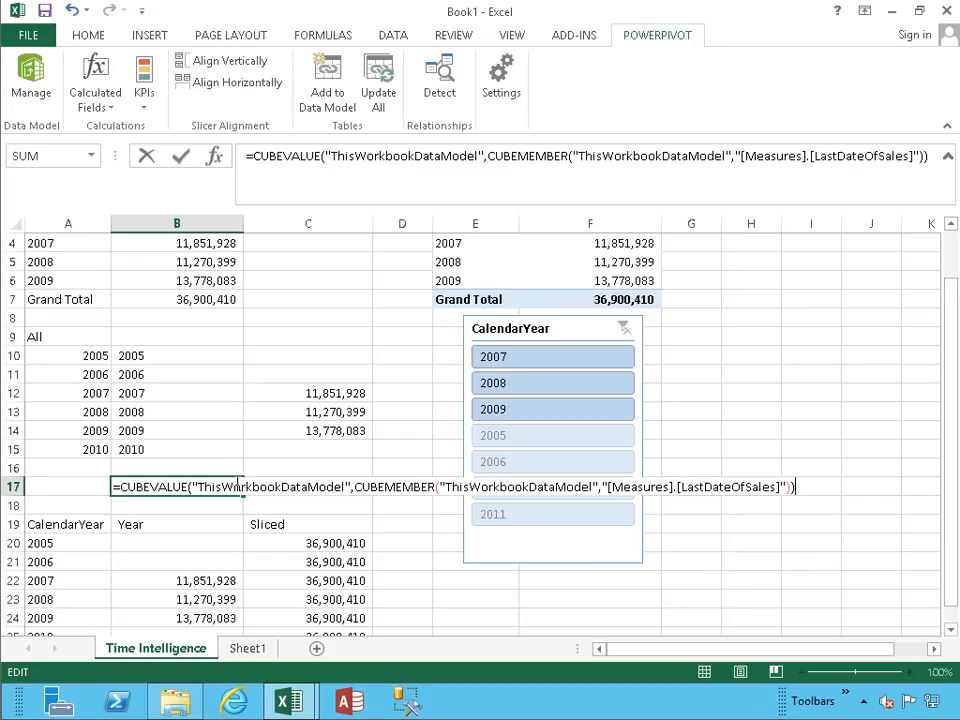
{"action": "key", "text": "Return"}
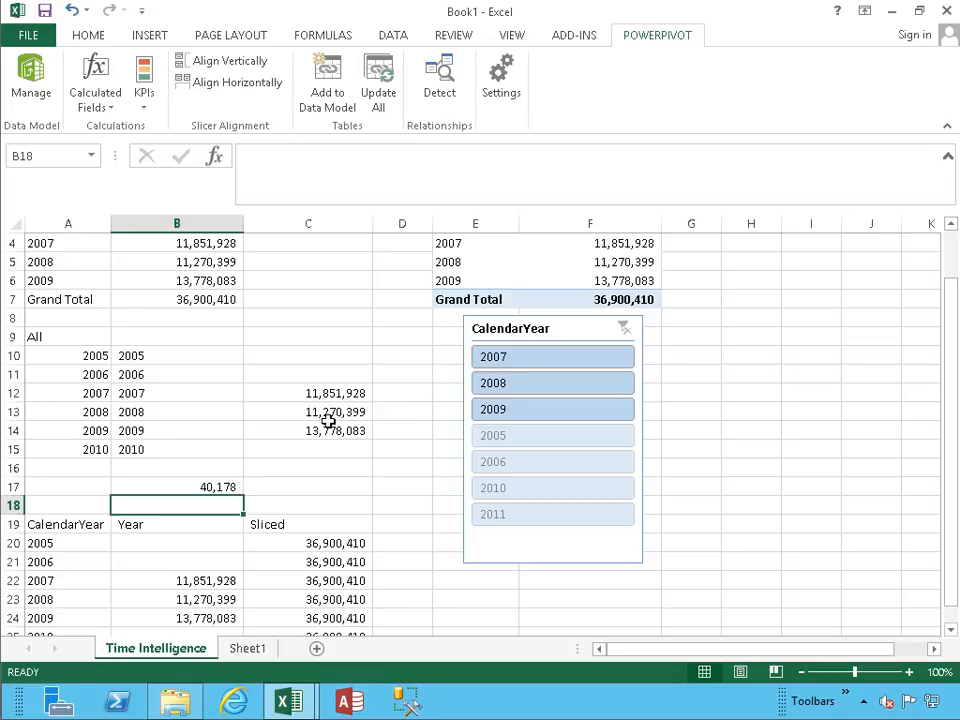
Format cell B17 as a long date using the "*Wednesday, March 14, 2012" date type.
{"action": "left_click", "coordinate": [183, 487]}
{"action": "right_click", "coordinate": [184, 486]}
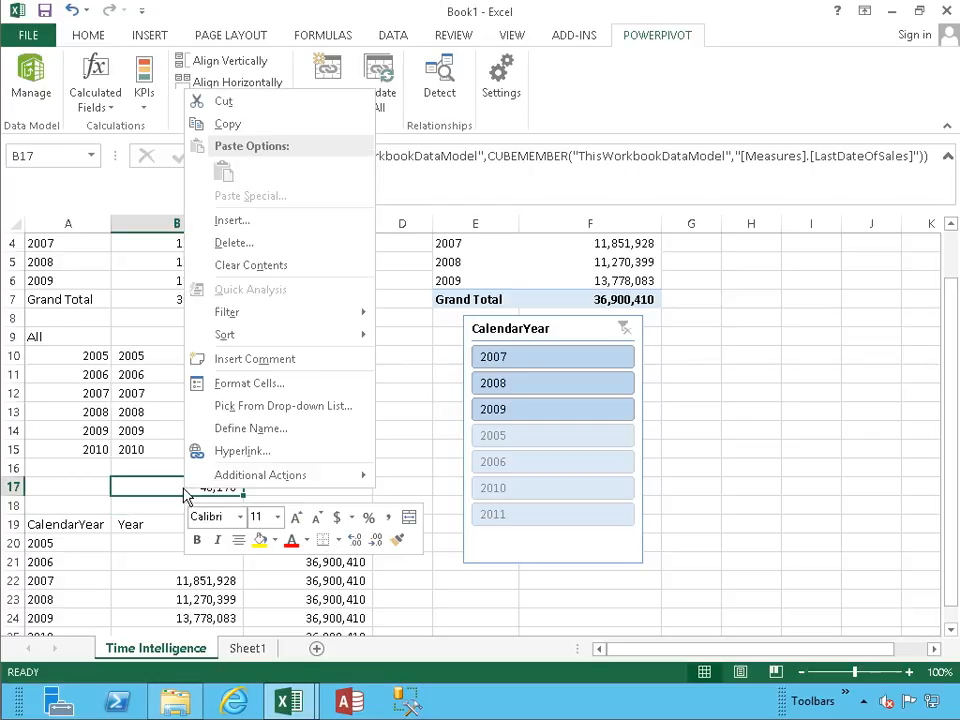
{"action": "left_click", "coordinate": [246, 385]}
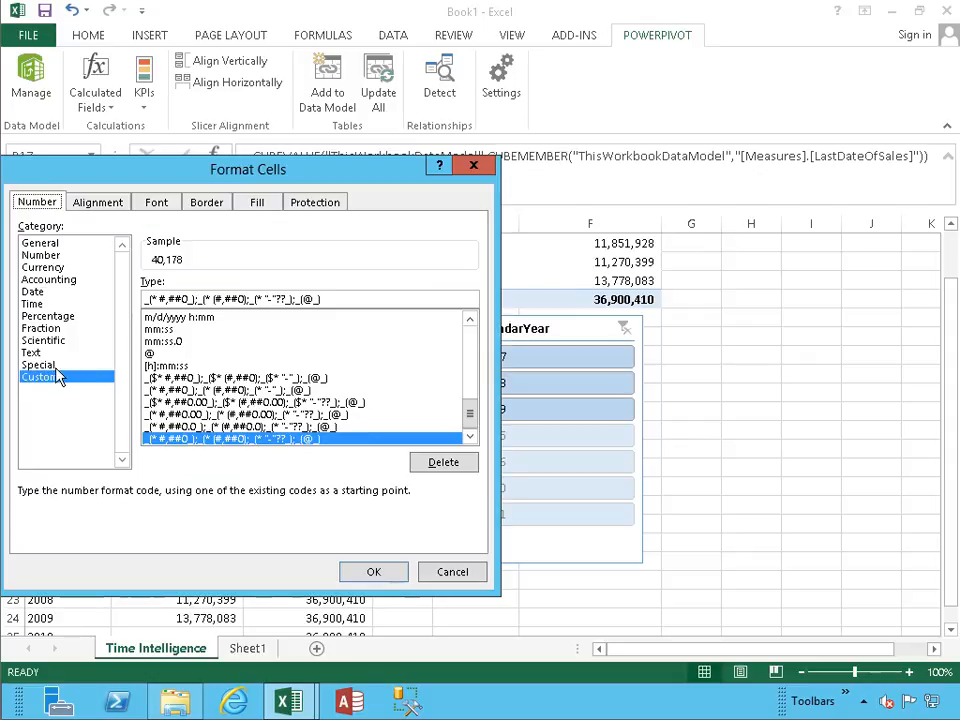
{"action": "left_click", "coordinate": [32, 292]}
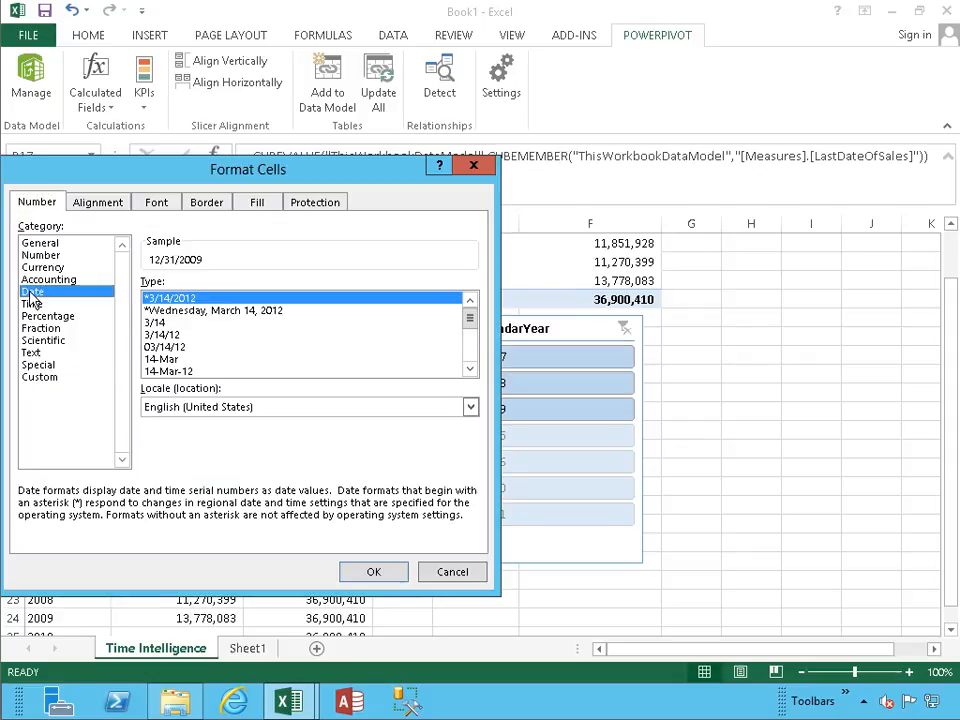
{"action": "left_click", "coordinate": [208, 310]}
{"action": "left_click", "coordinate": [370, 571]}
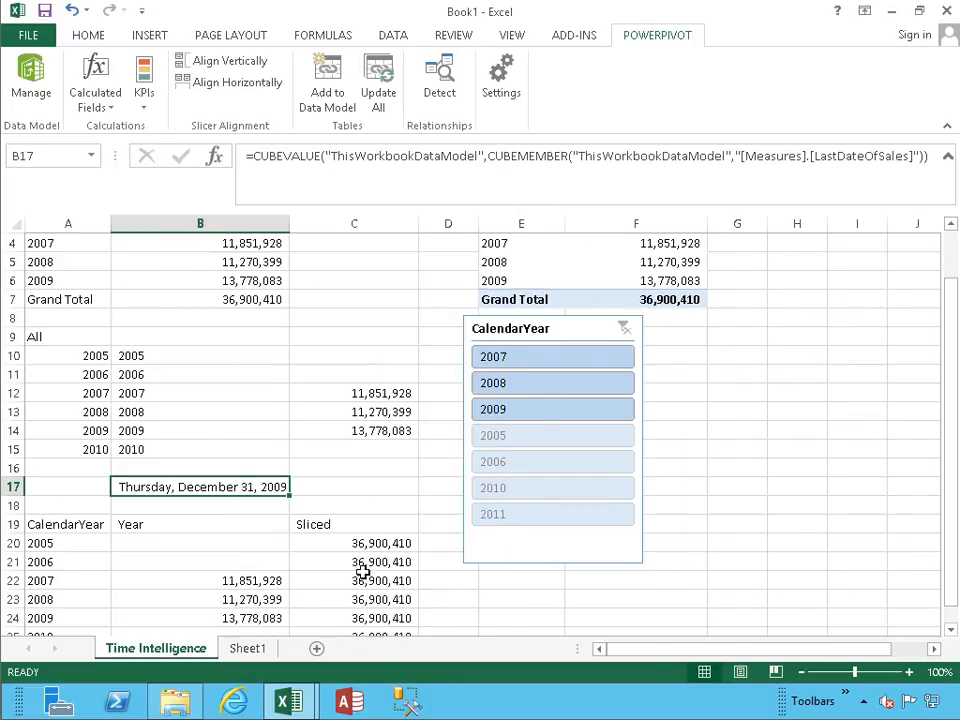